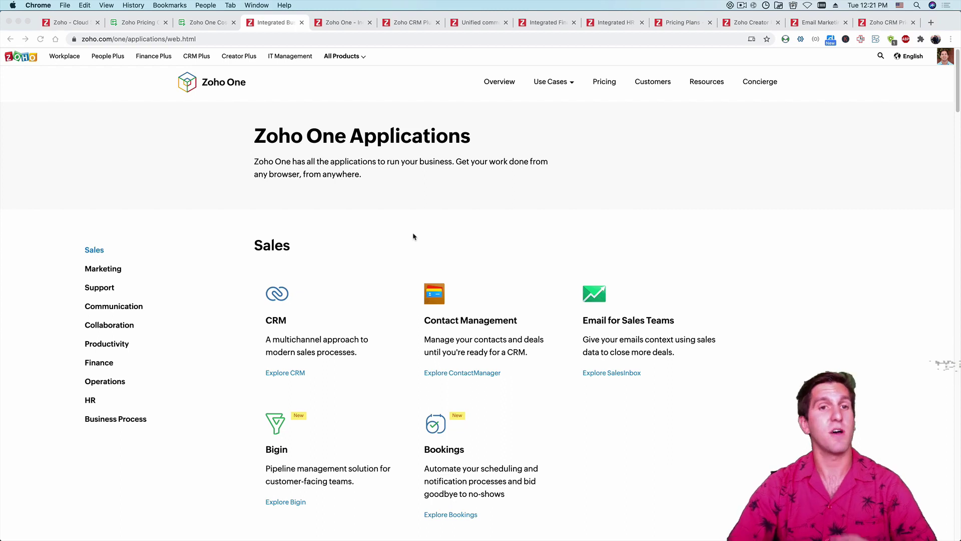
Browse the Zoho One Applications page from the Sales apps through to the Productivity apps.
scroll(455, 262, down, 8)
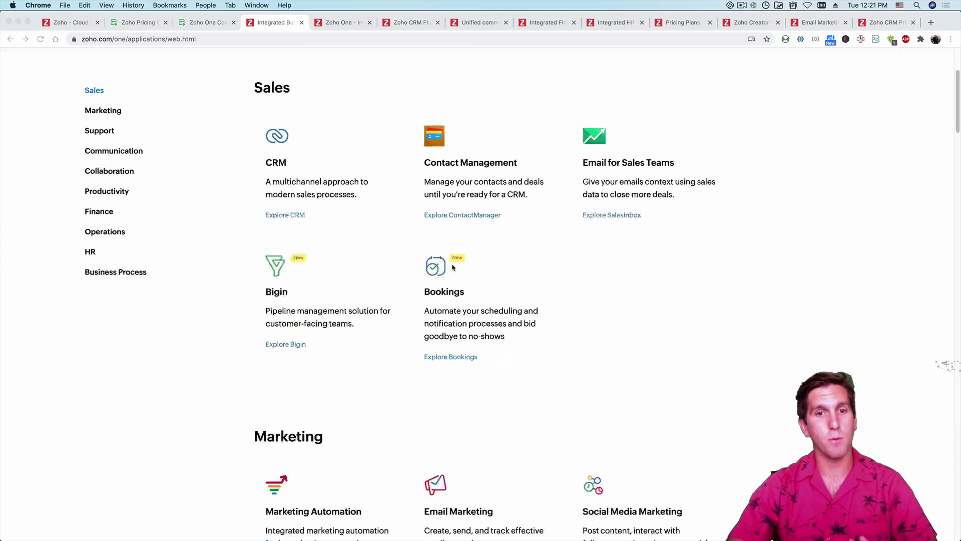
scroll(451, 267, down, 2)
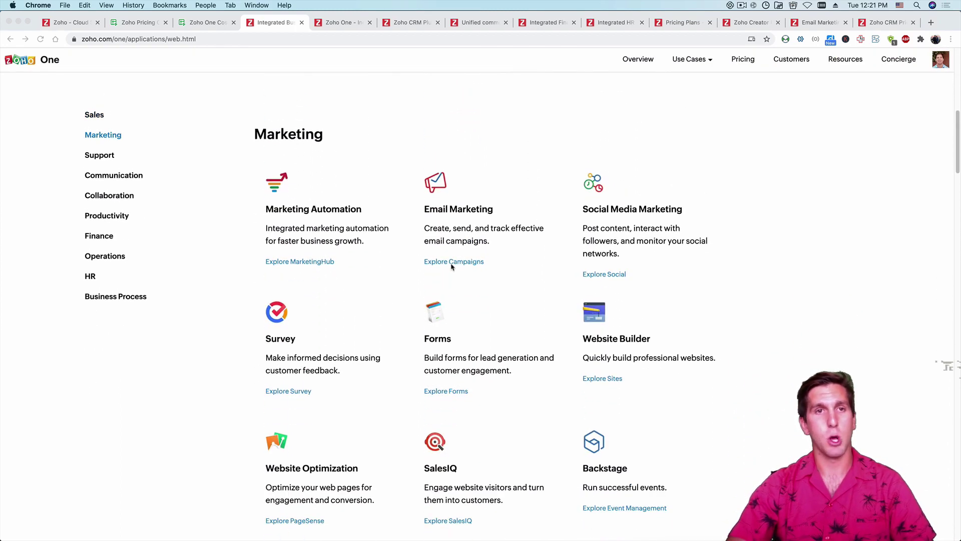
scroll(451, 266, down, 11)
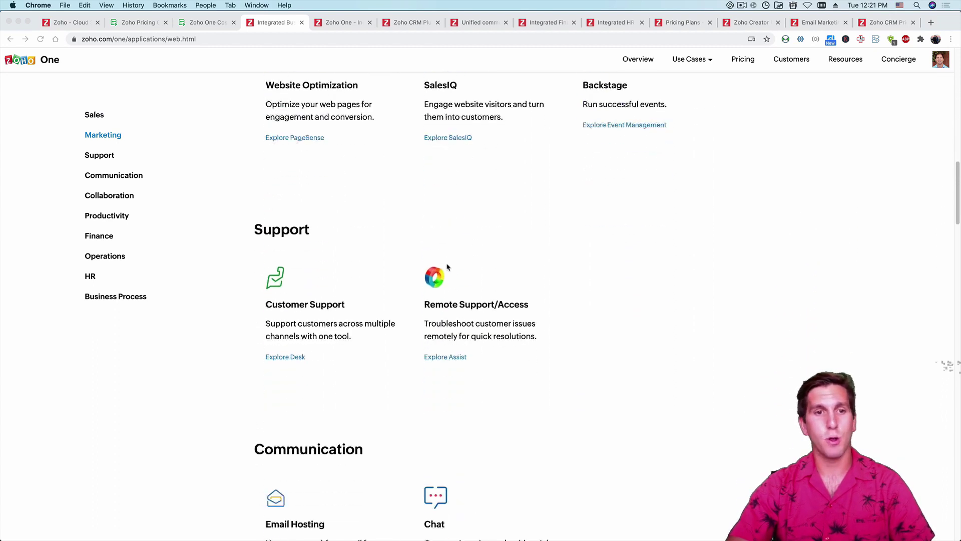
scroll(448, 266, down, 8)
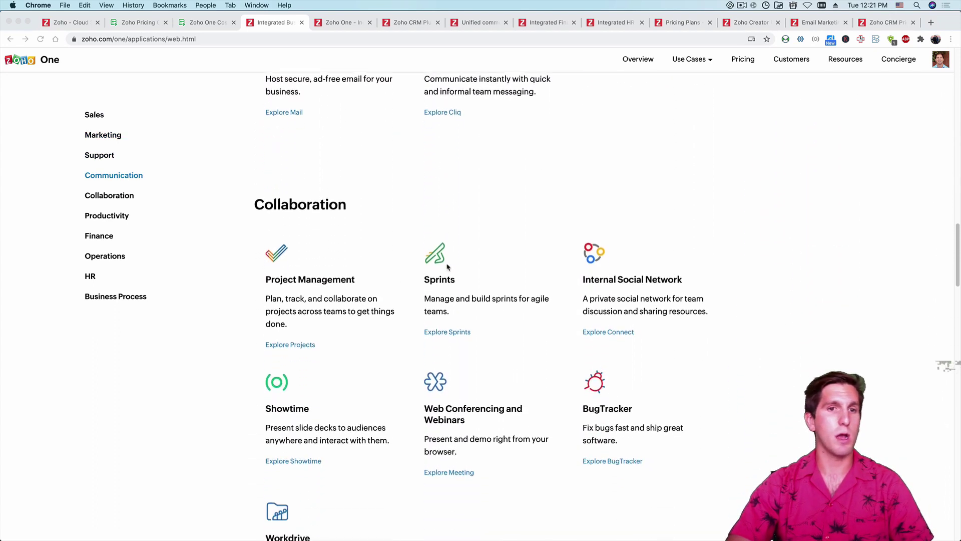
scroll(448, 267, down, 7)
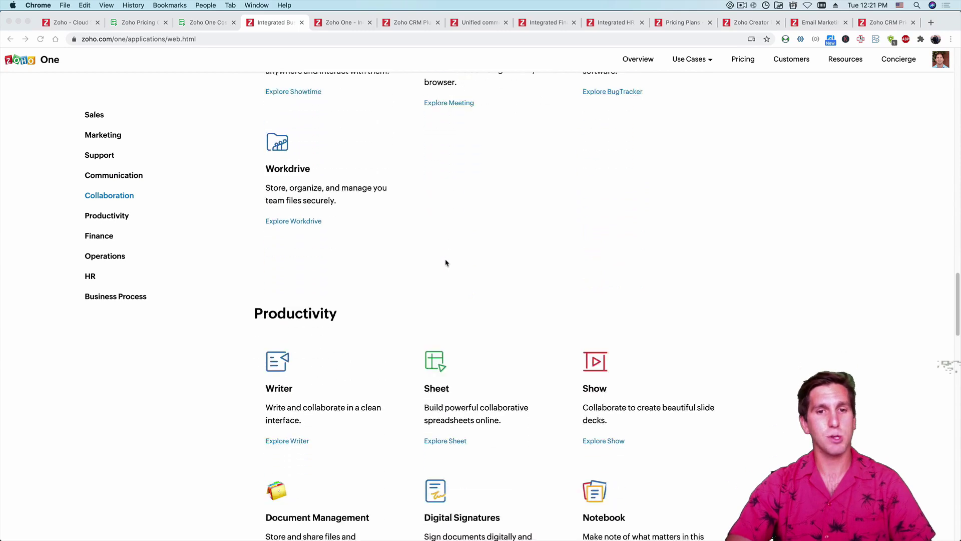
scroll(446, 262, down, 3)
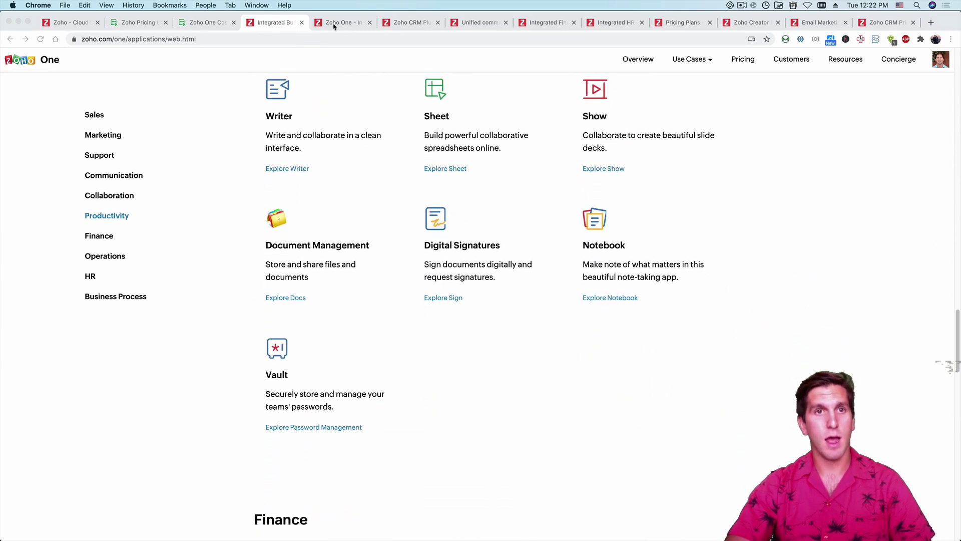
Open the Zoho One pricing page and highlight the flexible user price and the all-employee licence requirement.
click(332, 23)
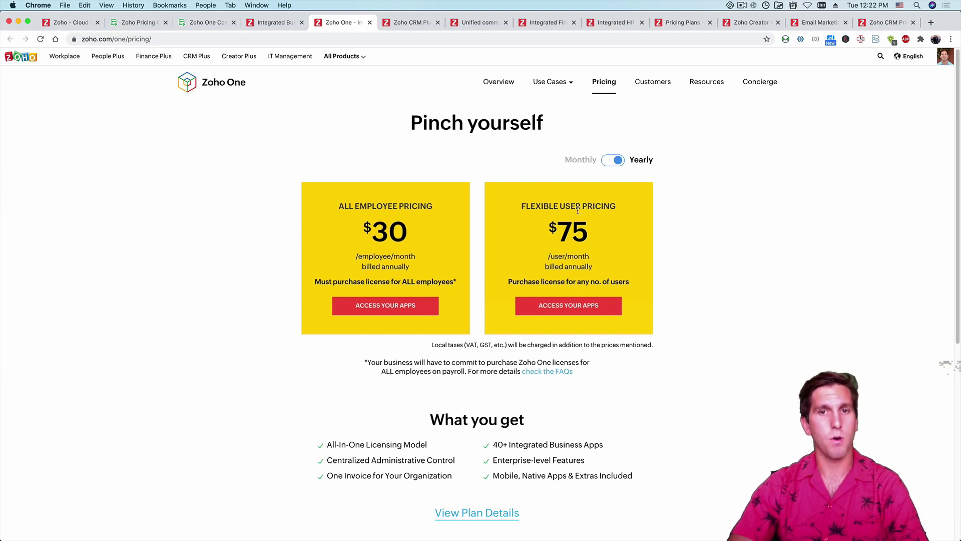
drag(551, 226, 611, 275)
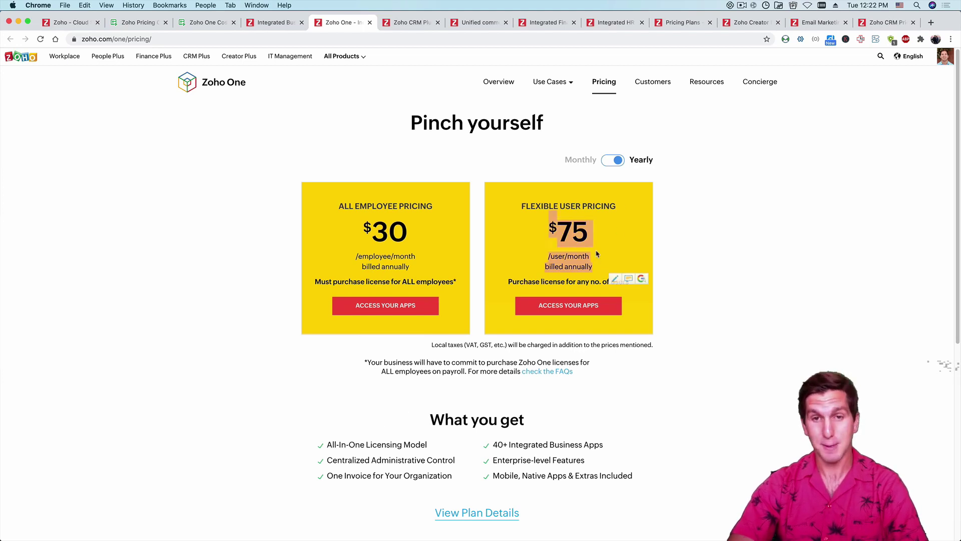
click(621, 278)
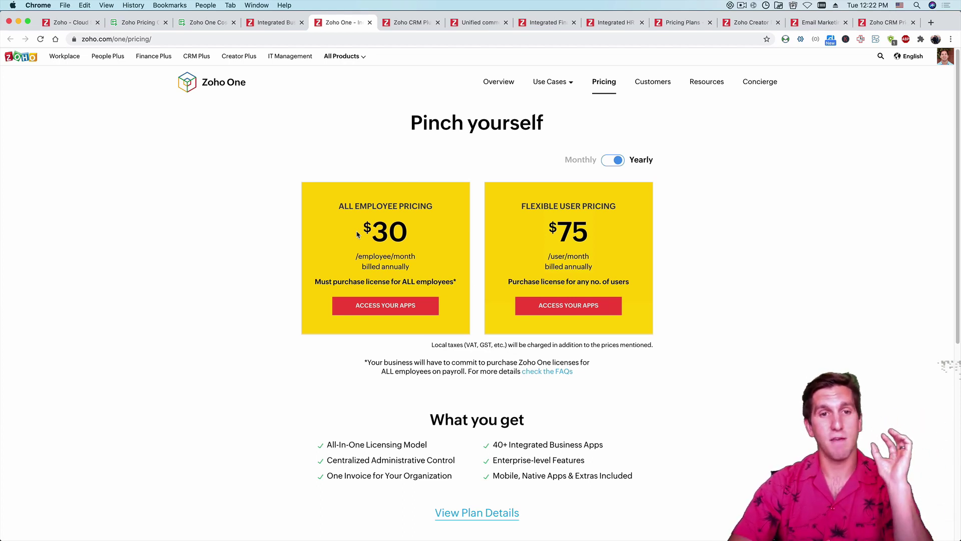
drag(463, 282, 314, 281)
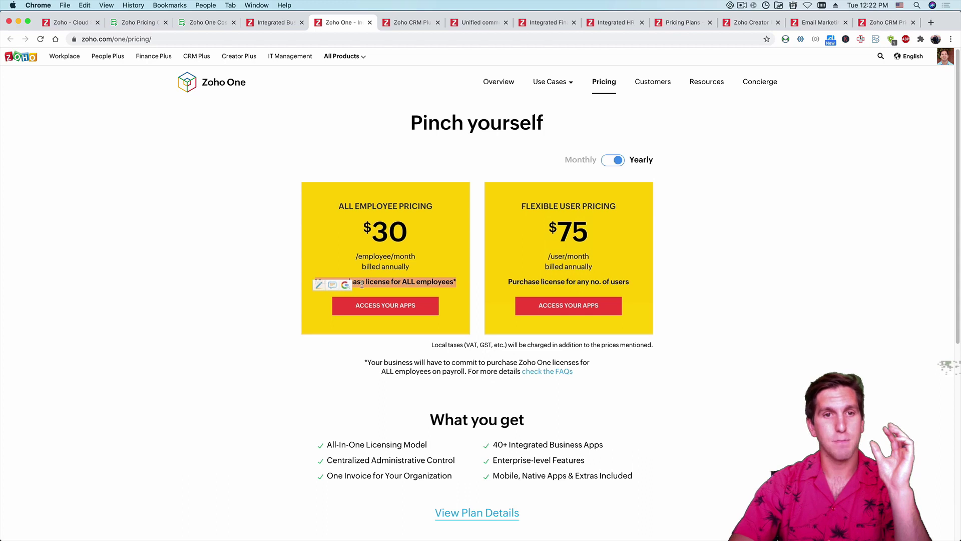
click(395, 283)
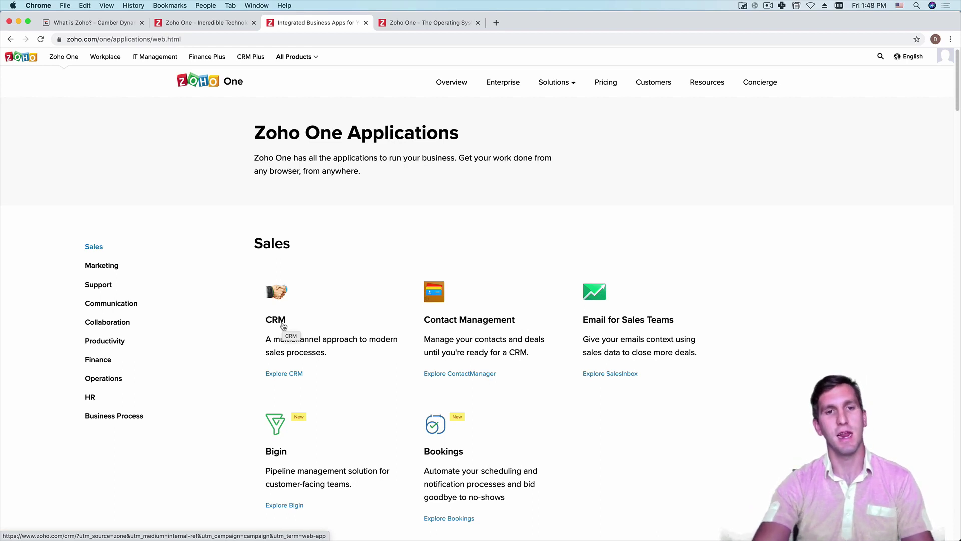
Review the Sales and Marketing apps on the Zoho One Applications page, from CRM to Backstage.
scroll(284, 326, down, 3)
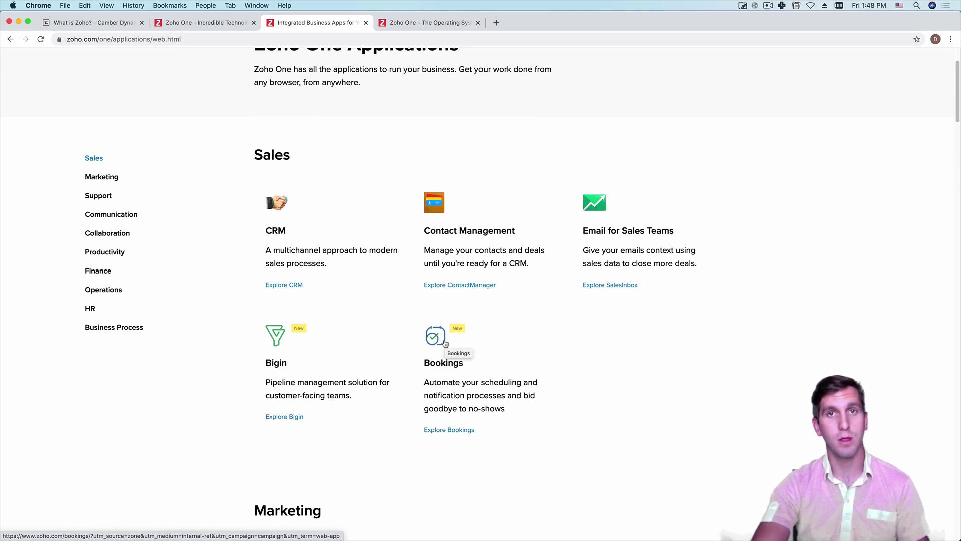
scroll(446, 343, down, 8)
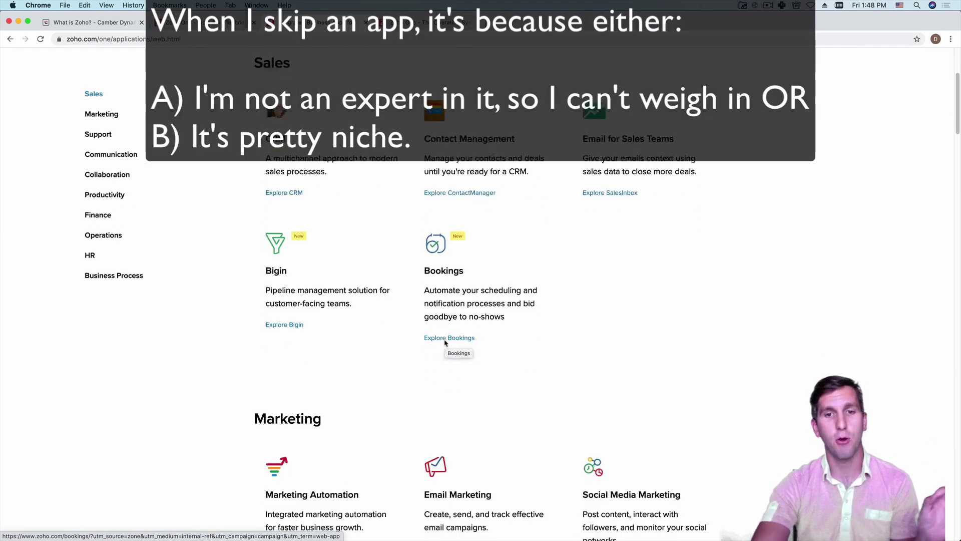
scroll(445, 343, down, 5)
scroll(362, 300, up, 1)
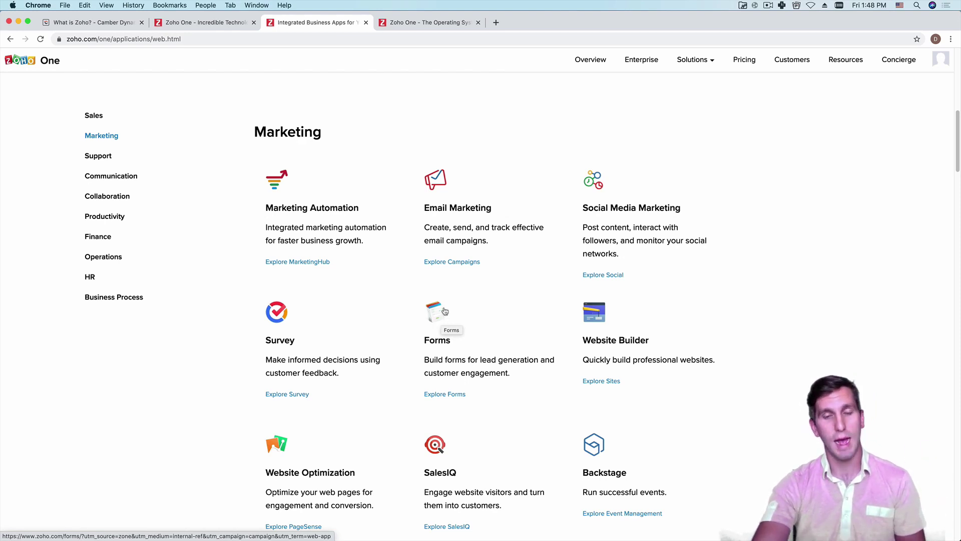
scroll(500, 295, down, 3)
scroll(500, 295, down, 1)
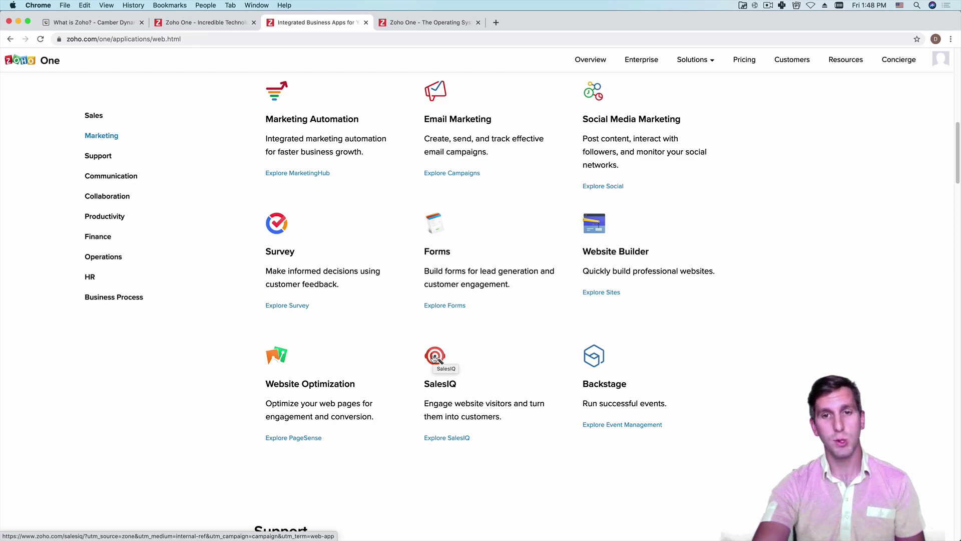
scroll(434, 357, down, 2)
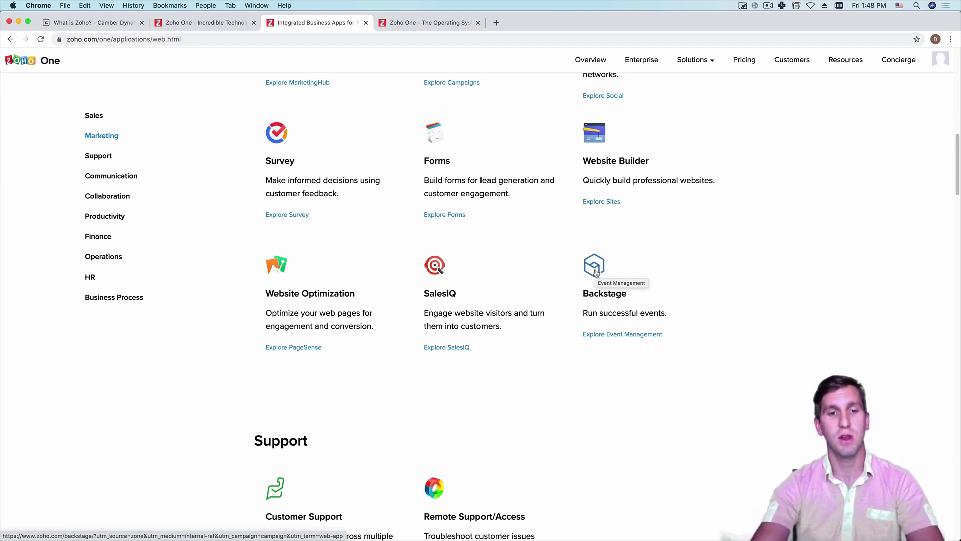
Review the Support, Communication and Collaboration apps on the Zoho One Applications page, from Desk to Workdrive.
scroll(596, 272, down, 4)
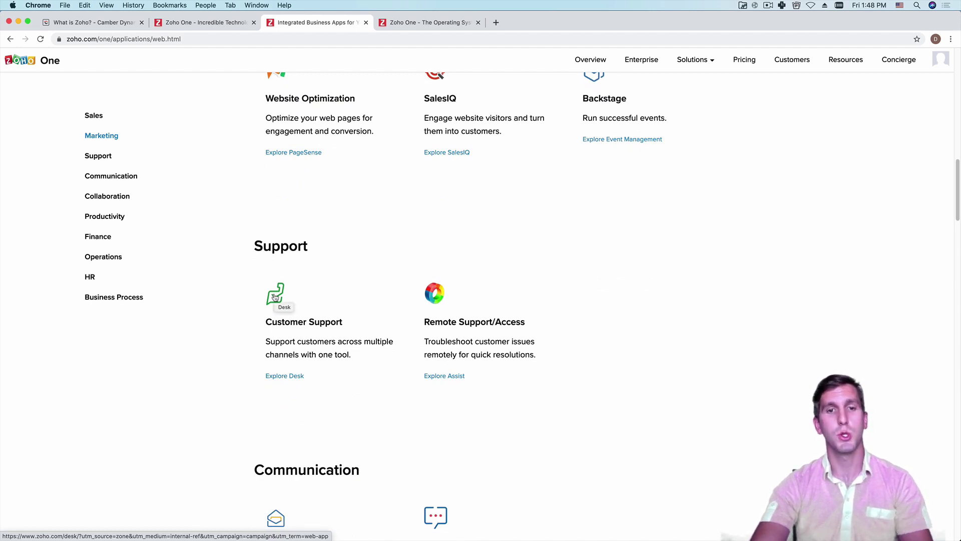
scroll(276, 298, down, 2)
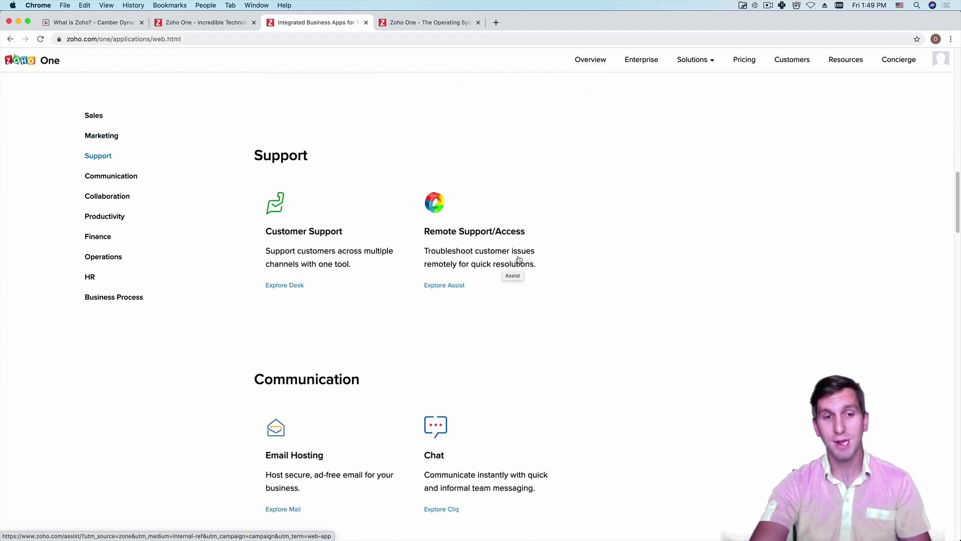
scroll(516, 261, down, 4)
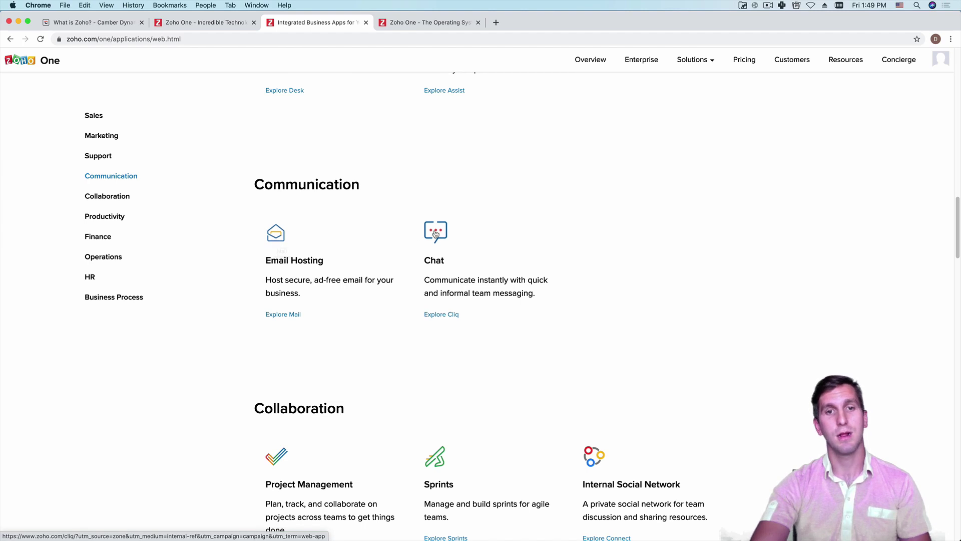
scroll(435, 235, down, 5)
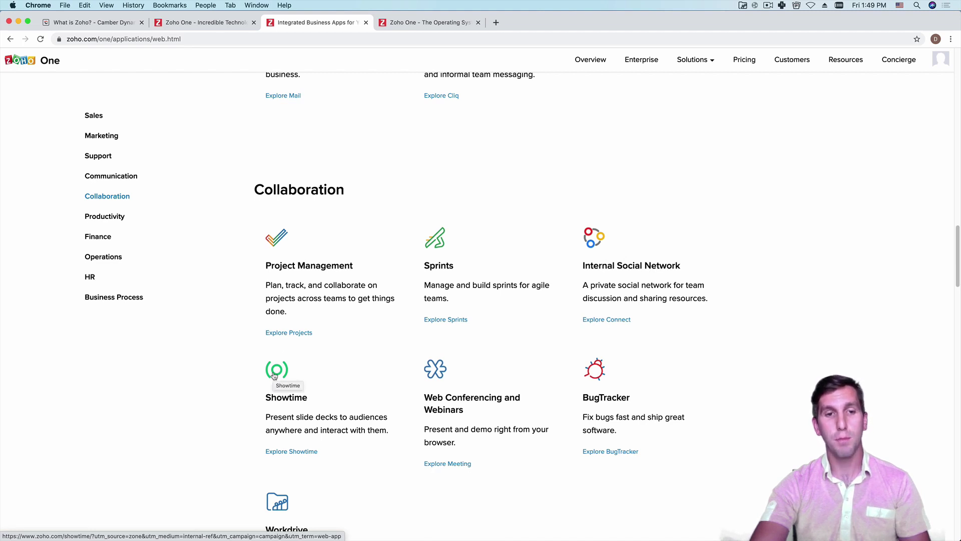
scroll(275, 376, down, 3)
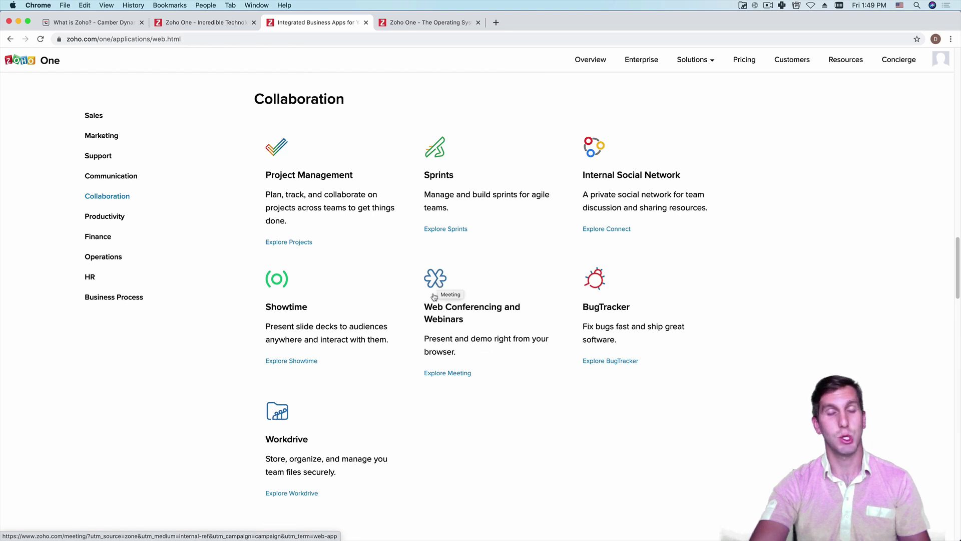
scroll(281, 334, down, 3)
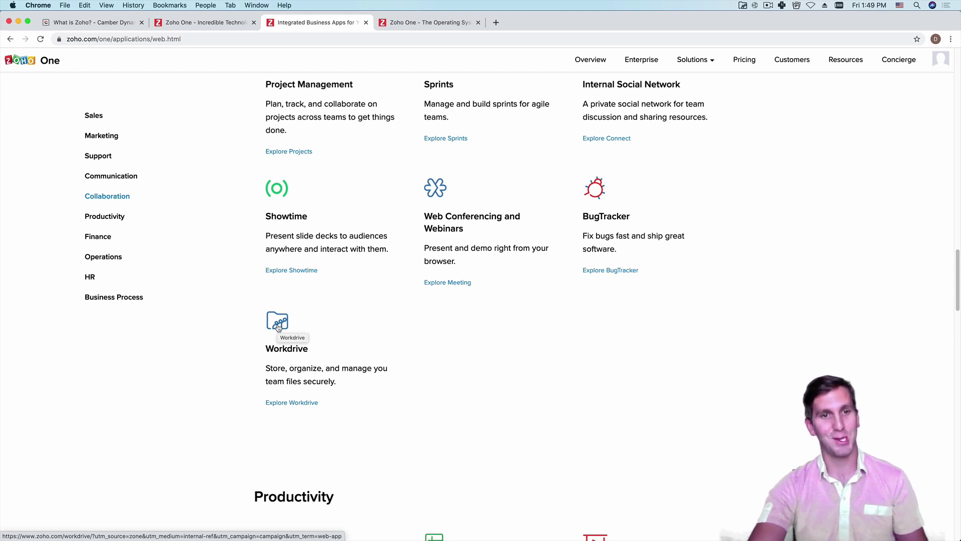
Review the Productivity, Finance, Operations, Human Resources and Business Process apps in the Zoho One list.
scroll(280, 320, down, 10)
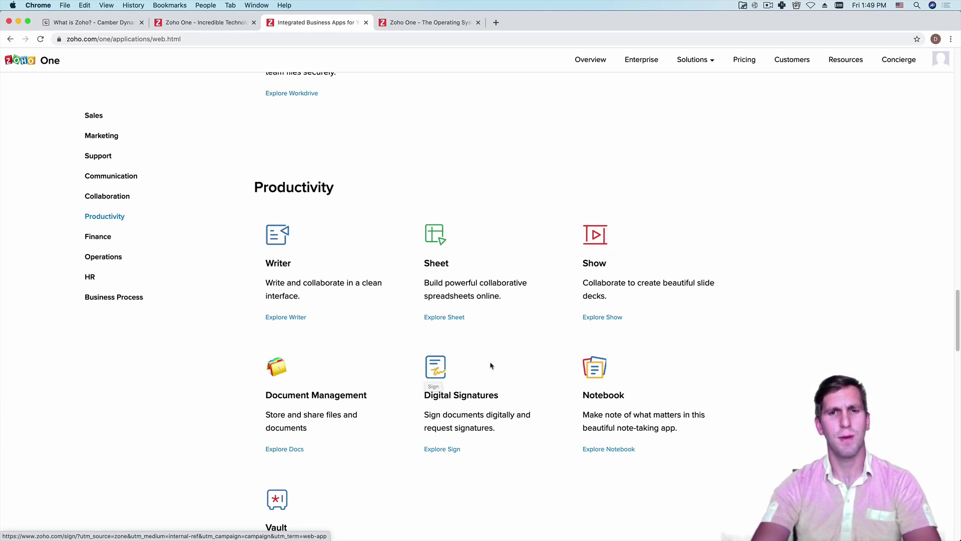
scroll(240, 428, down, 3)
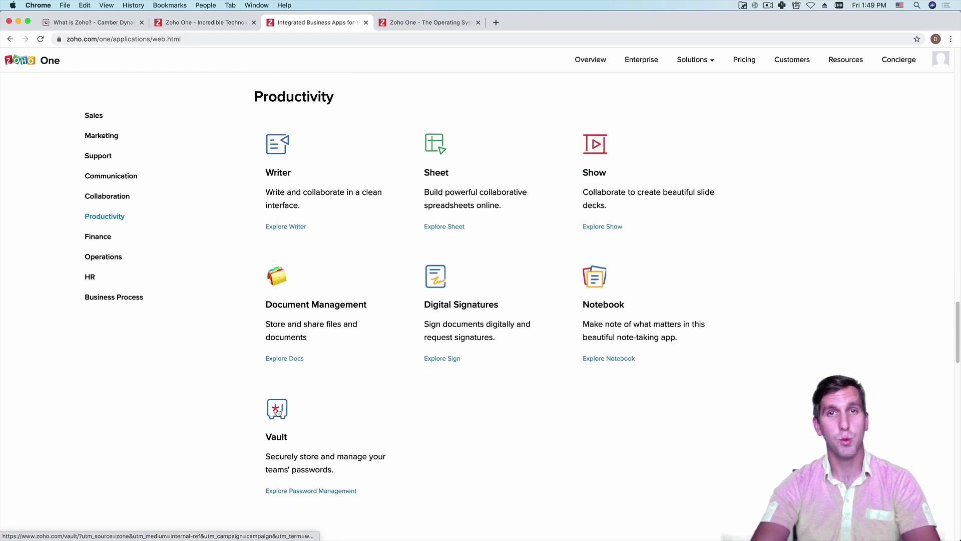
scroll(278, 411, down, 12)
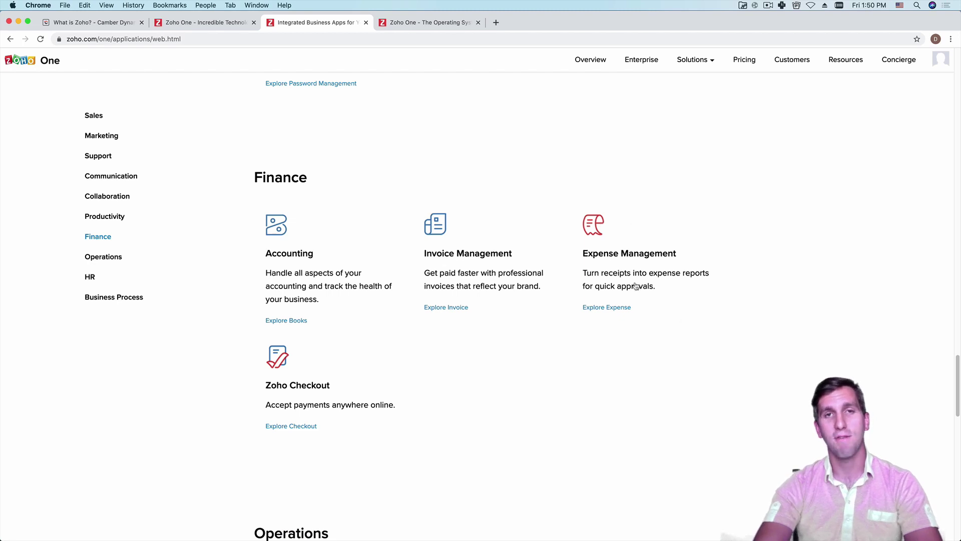
scroll(541, 335, down, 7)
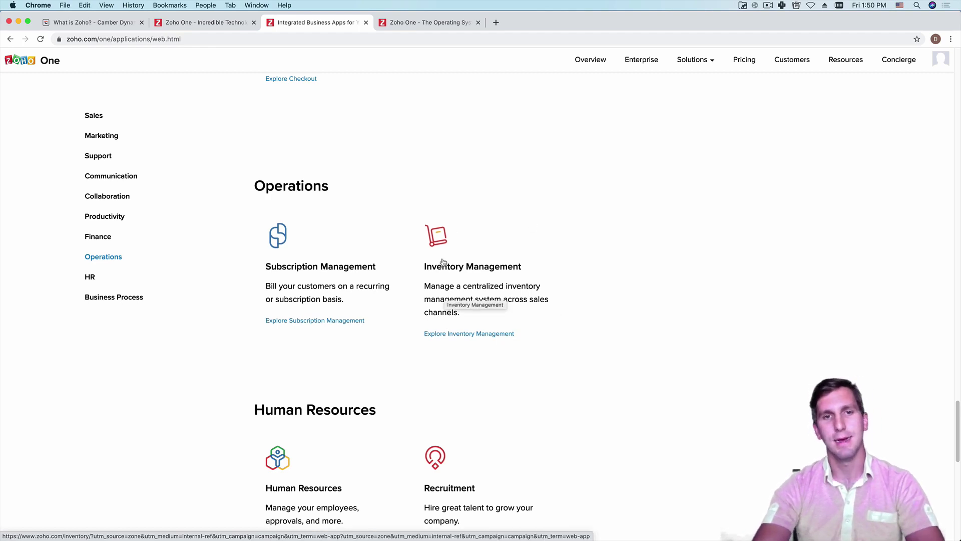
scroll(440, 269, down, 4)
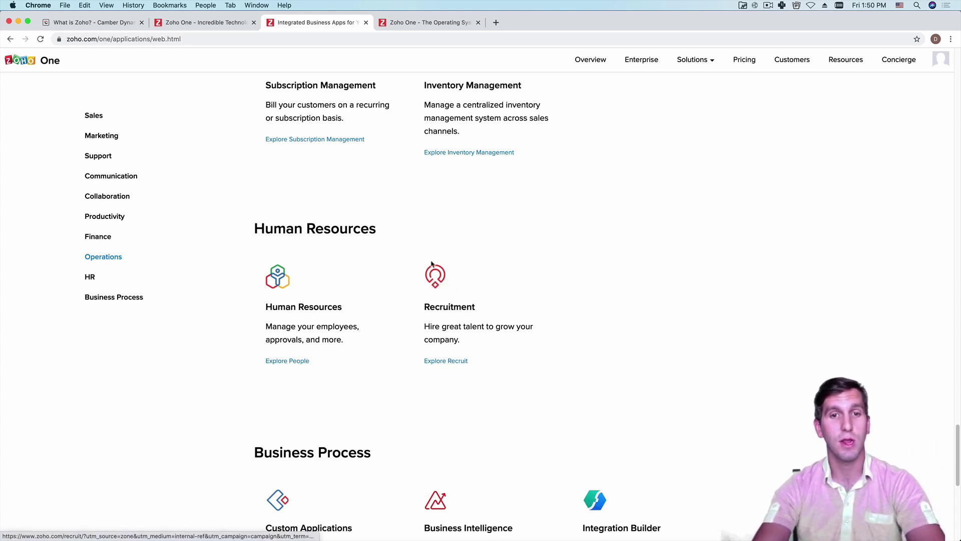
scroll(445, 291, down, 3)
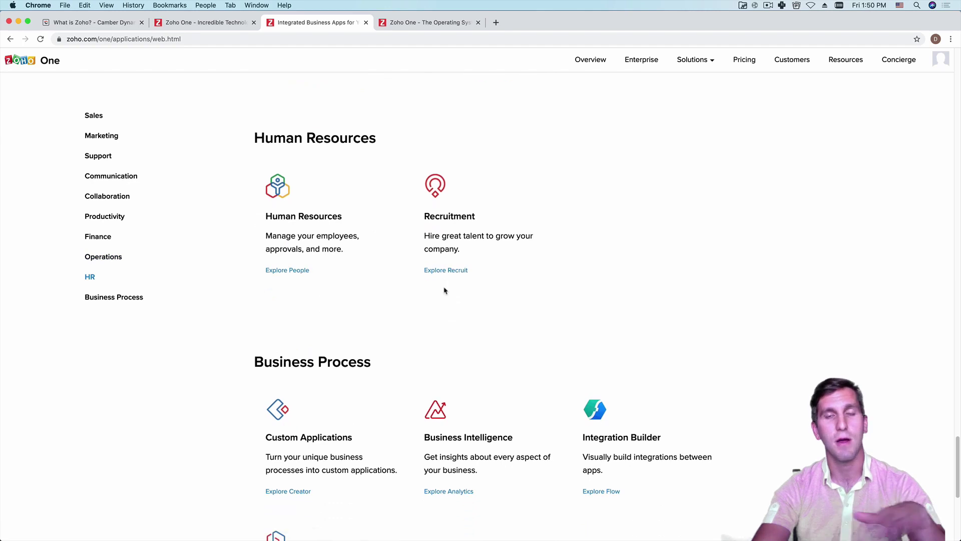
scroll(445, 277, down, 5)
scroll(445, 277, down, 3)
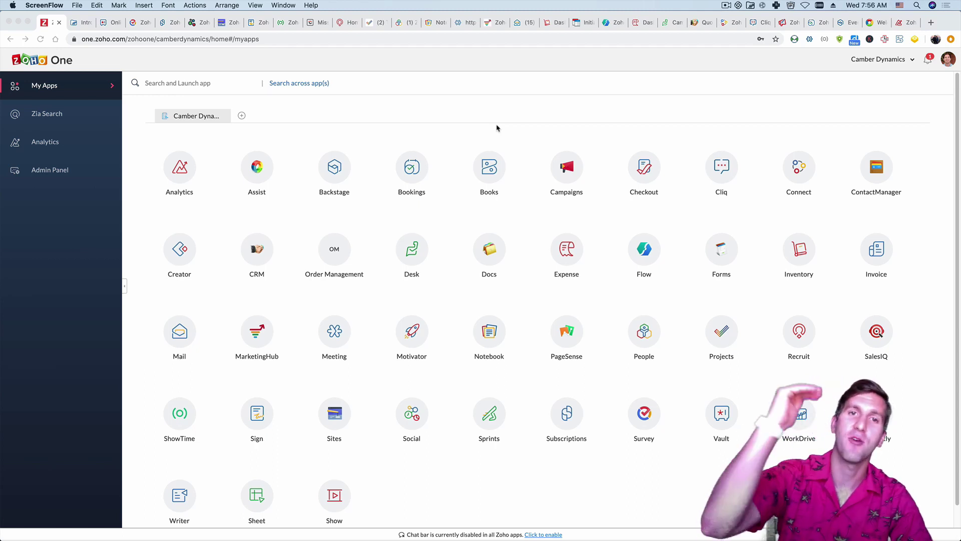
Switch from the My Apps overview to WorkDrive's Intro to Zoho One folder and briefly view the desktop sync client's recent files.
click(496, 128)
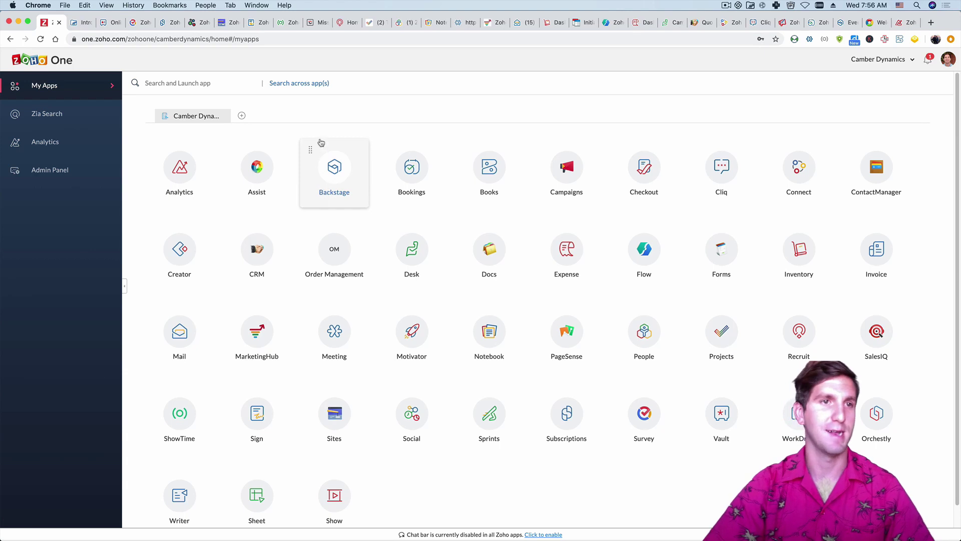
key(ctrl+Tab)
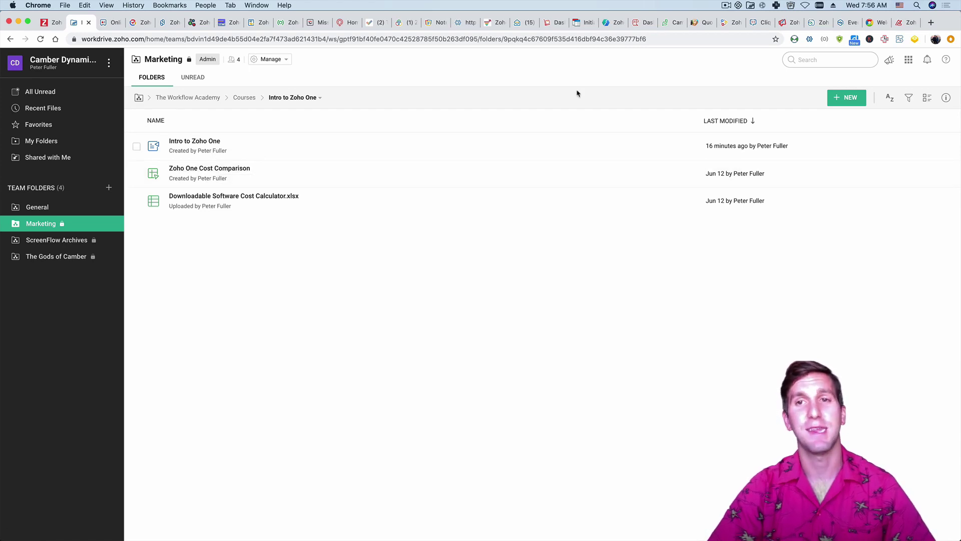
click(750, 6)
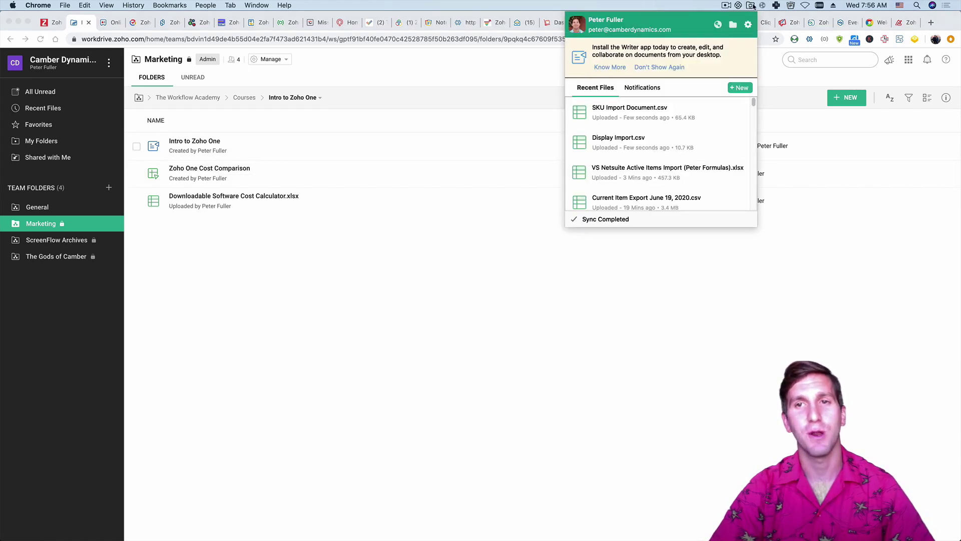
click(754, 6)
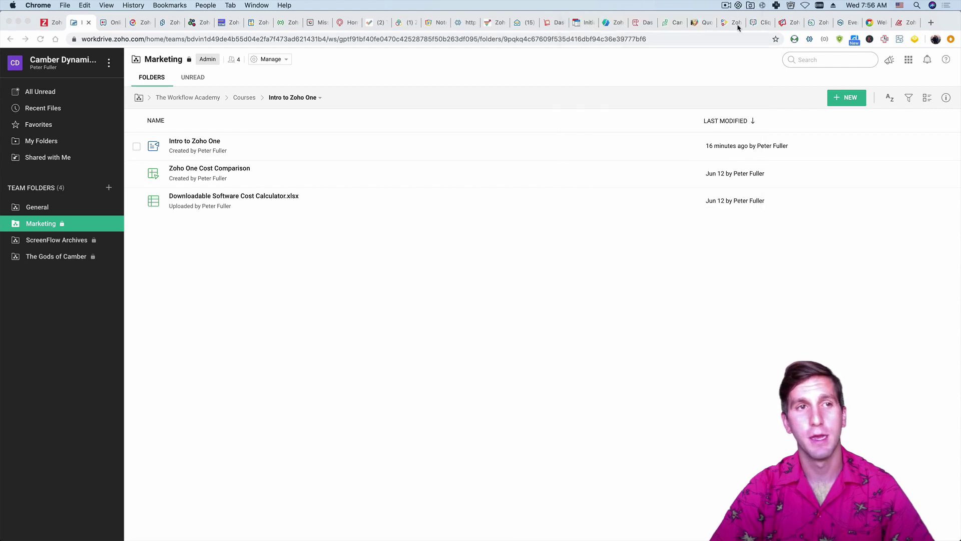
View the Test entry in Zoho Vault's password list and the toddler crib questionnaire in the Zoho Survey builder.
click(108, 24)
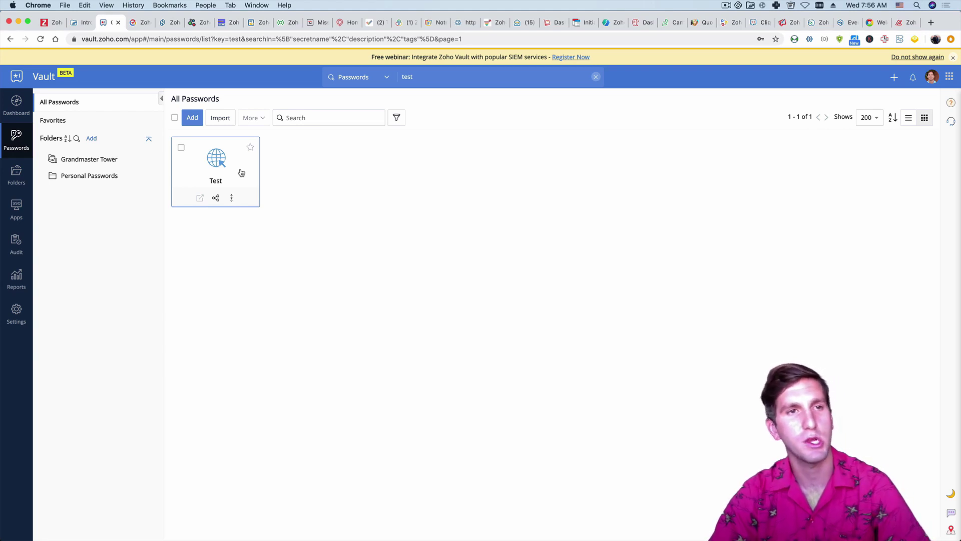
key(ctrl+Tab)
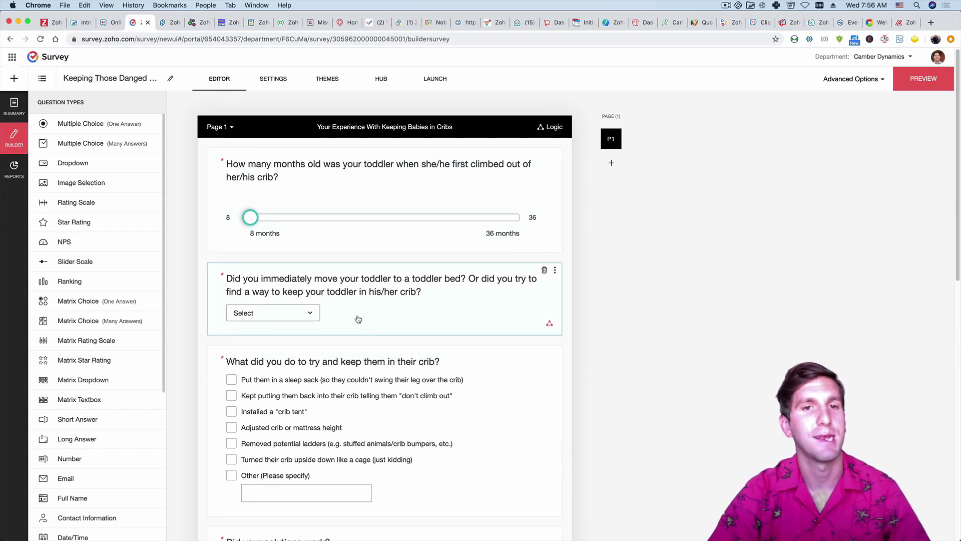
View the open Zoho Subscriptions, Social, Sites, Sign and ShowTime pages, from the Ongoing Zoho Consultation plans to the past sessions.
key(ctrl+Tab)
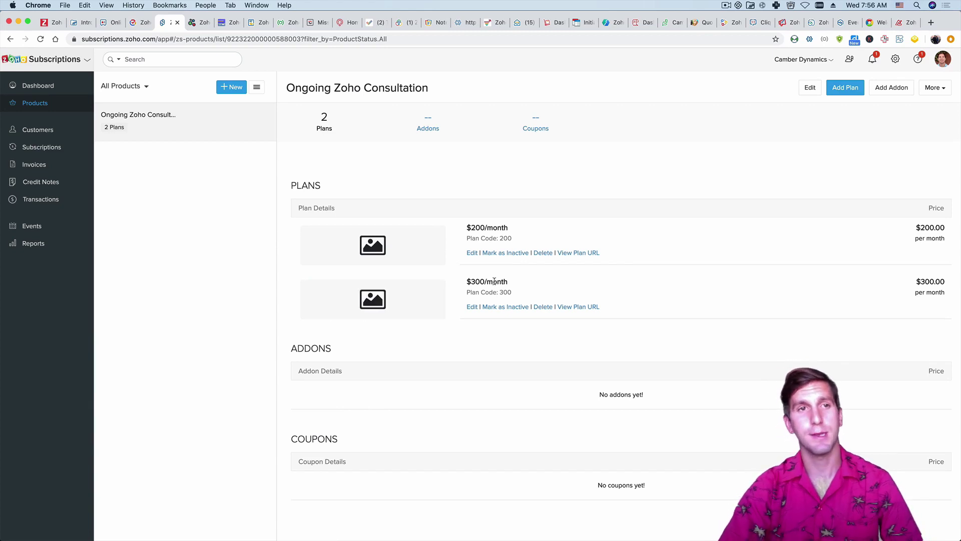
key(ctrl+Tab)
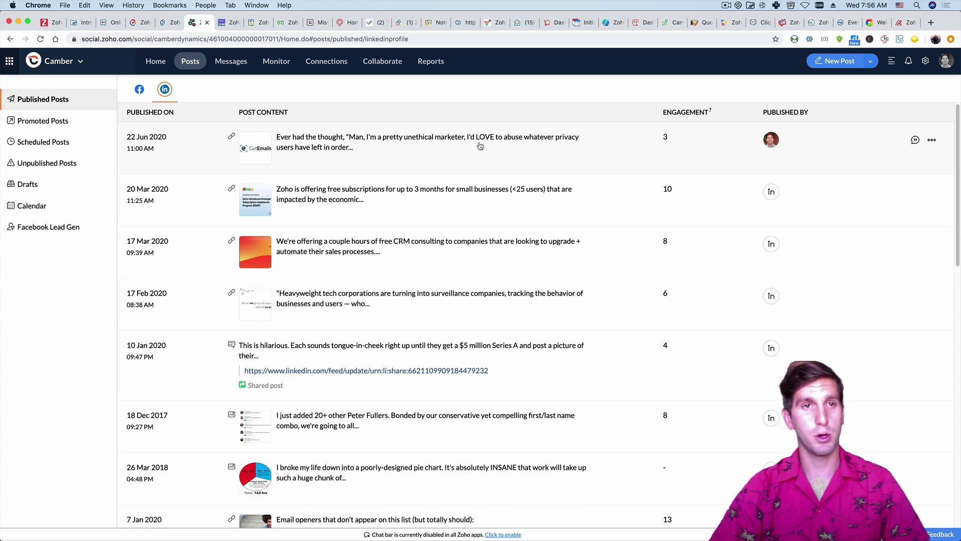
key(ctrl+Tab)
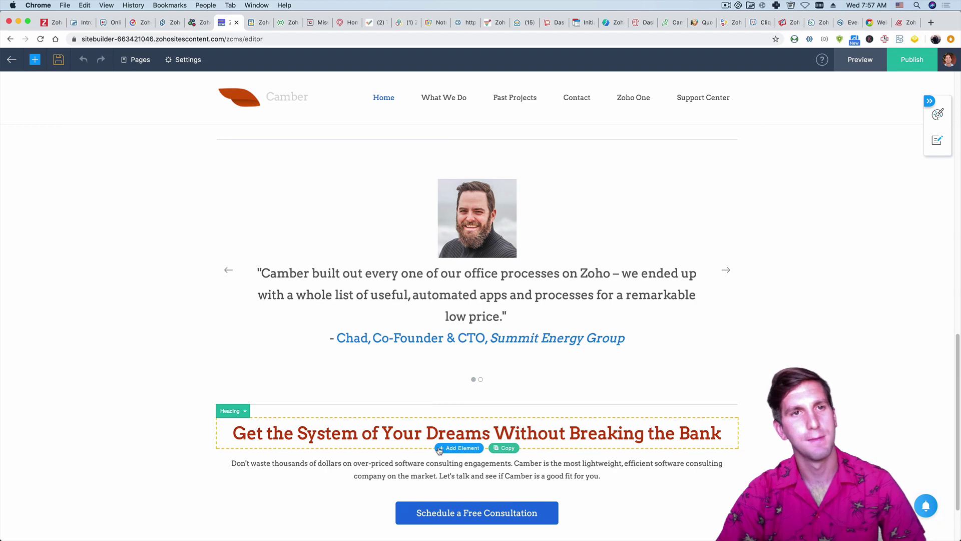
key(ctrl+Tab)
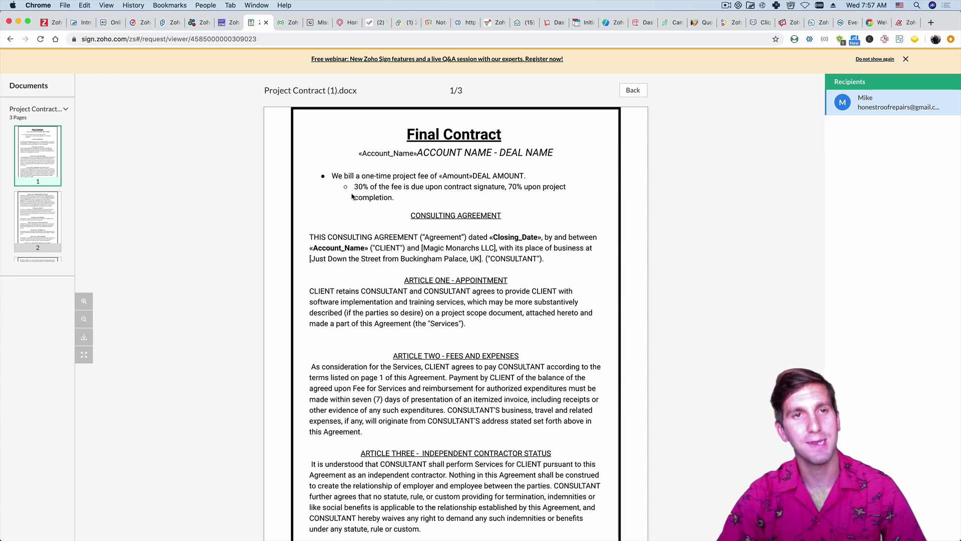
key(ctrl+Tab)
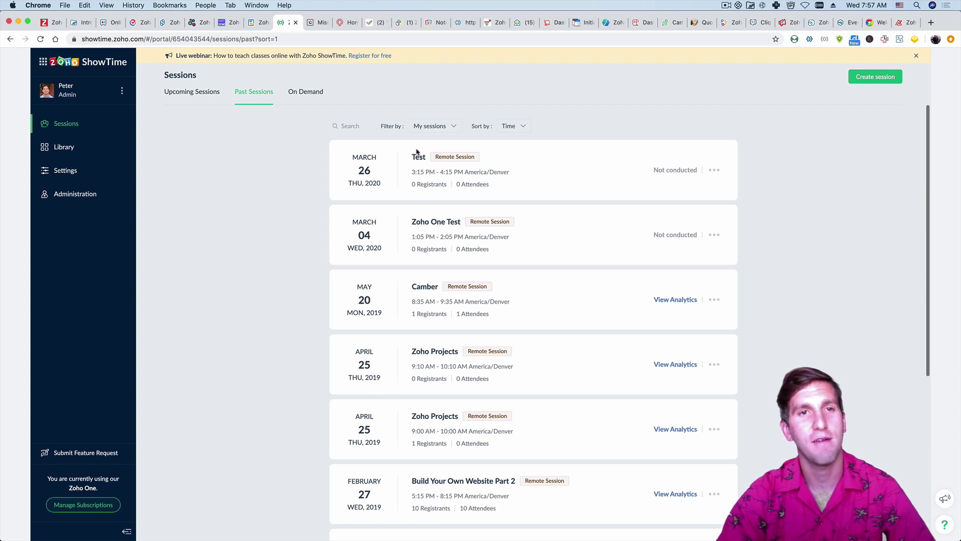
View the open Zoho SalesIQ, Recruit, Projects, People, Notebook and Meeting pages, from the missed chat to the meeting home page.
key(ctrl+Tab)
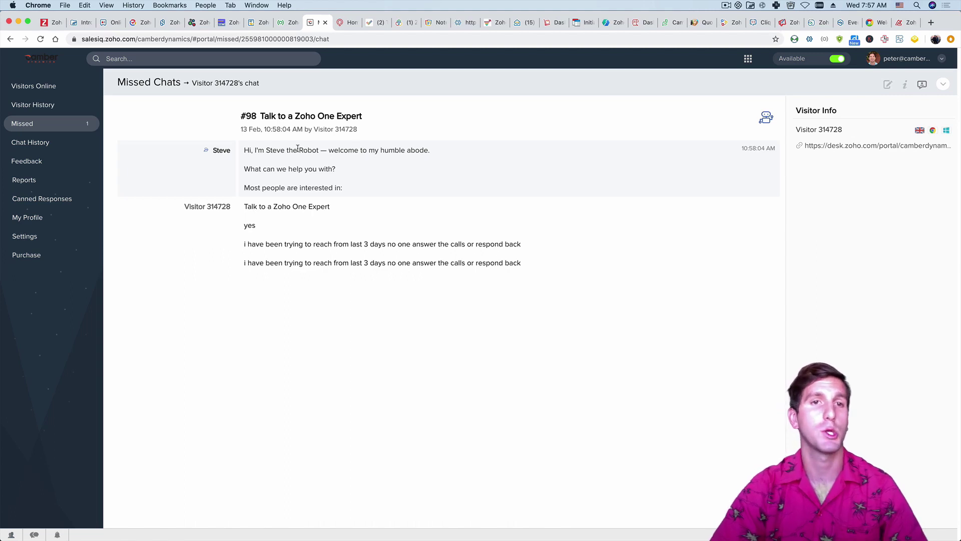
key(ctrl+Tab)
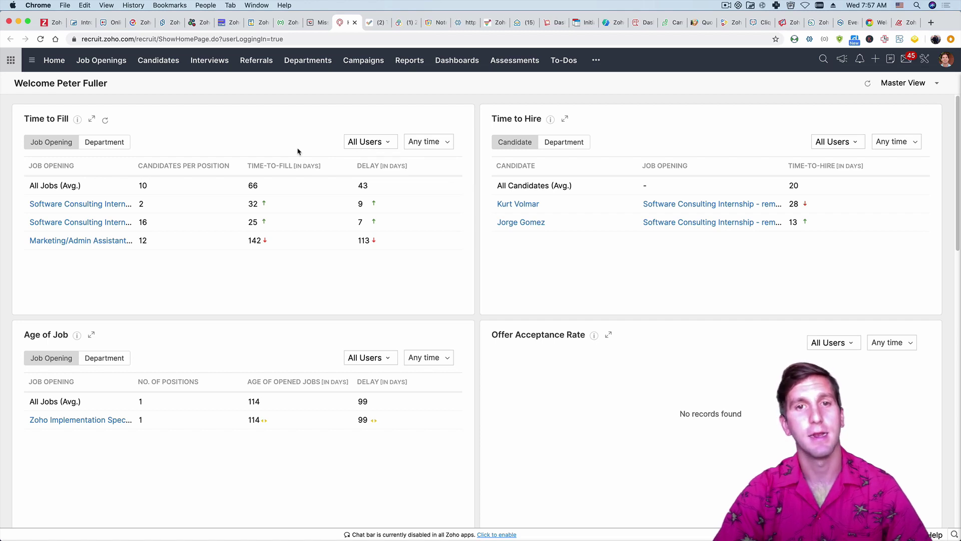
key(ctrl+Tab)
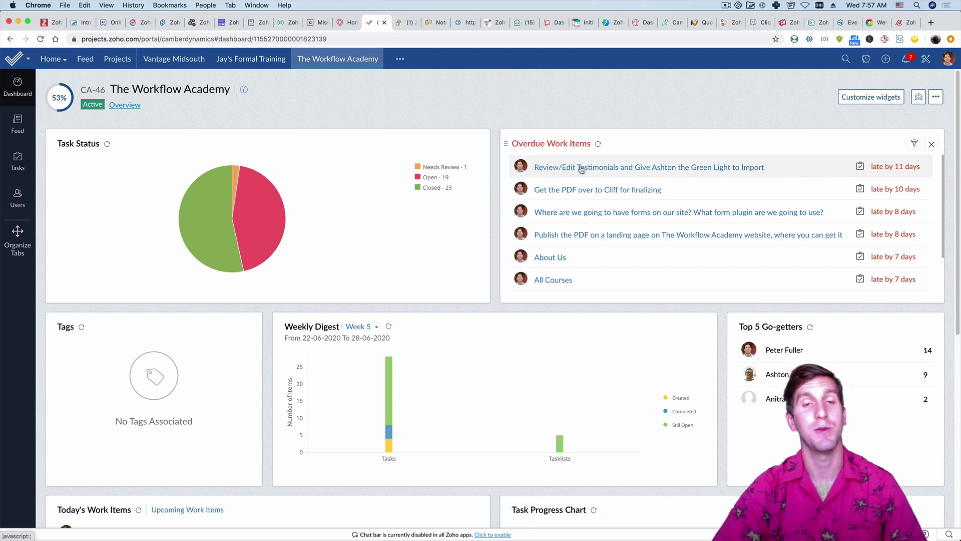
key(ctrl+Tab)
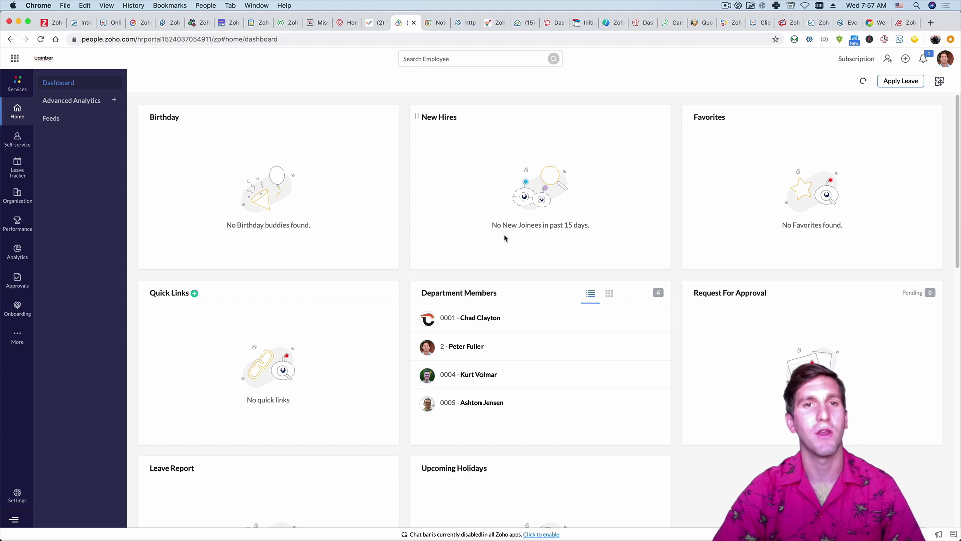
key(ctrl+Tab)
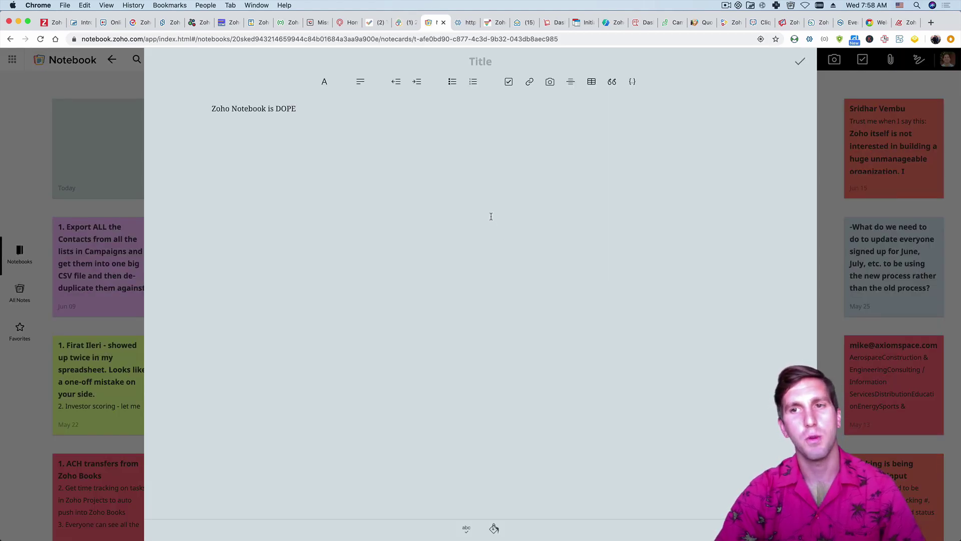
key(ctrl+Tab)
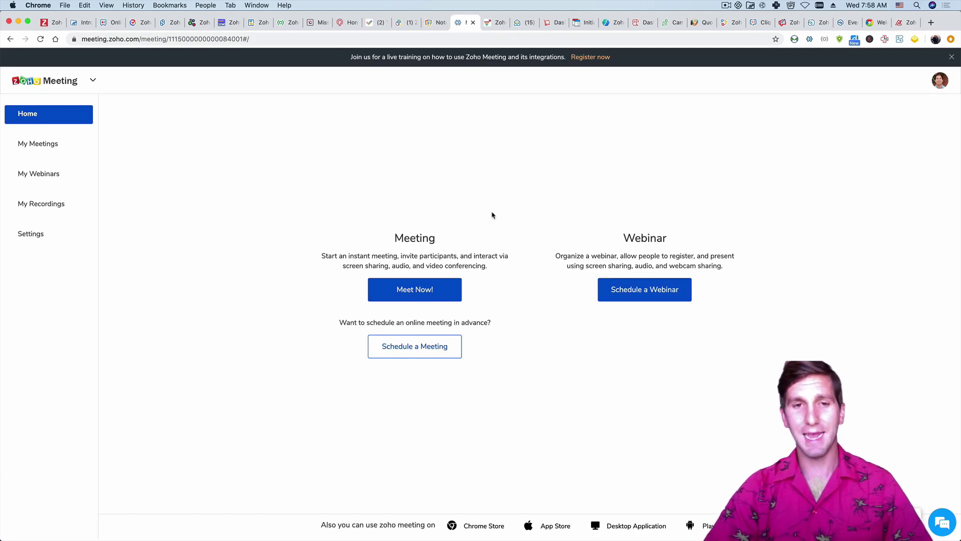
View the open Zoho MarketingHub, Mail, Inventory, Forms, Flow and Expense pages, from the marketing dashboard to the expense dashboard.
key(ctrl+Tab)
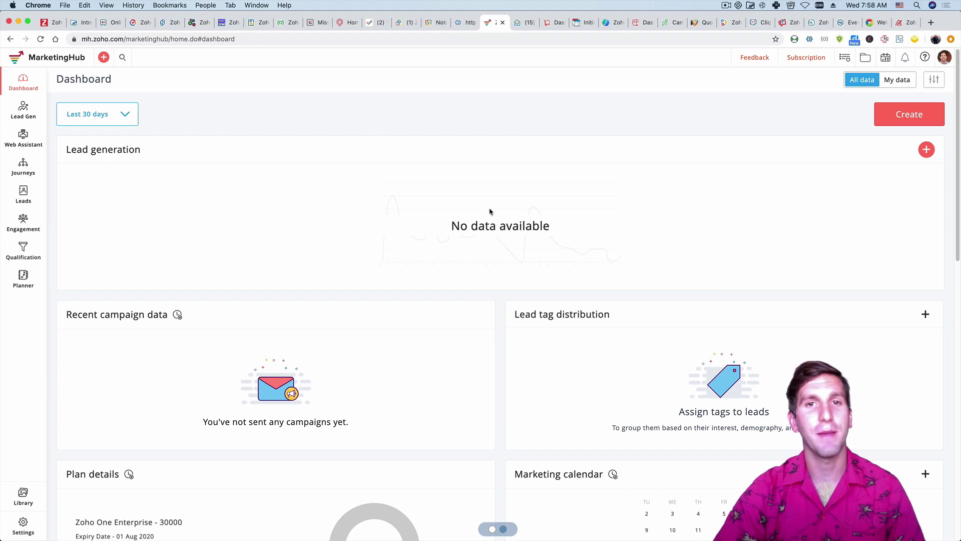
key(ctrl+Tab)
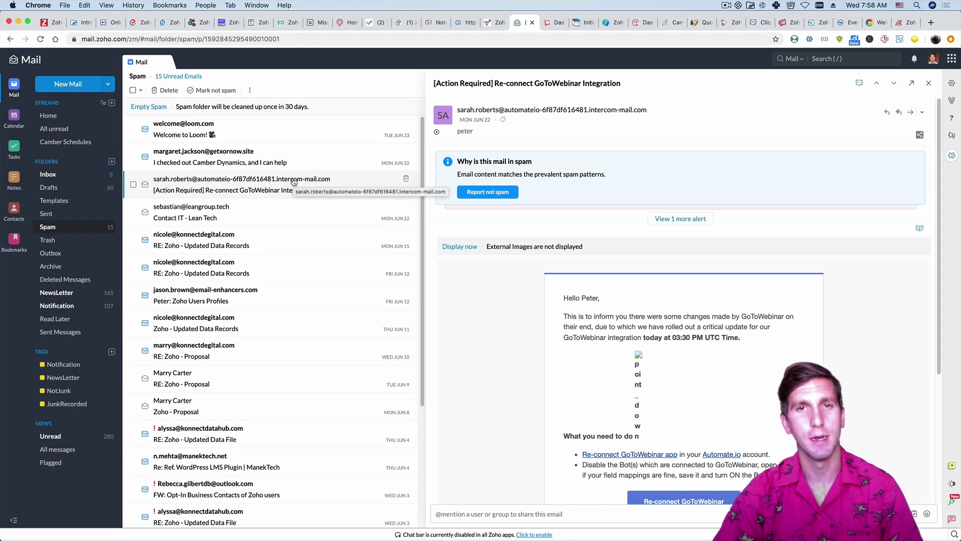
key(ctrl+Tab)
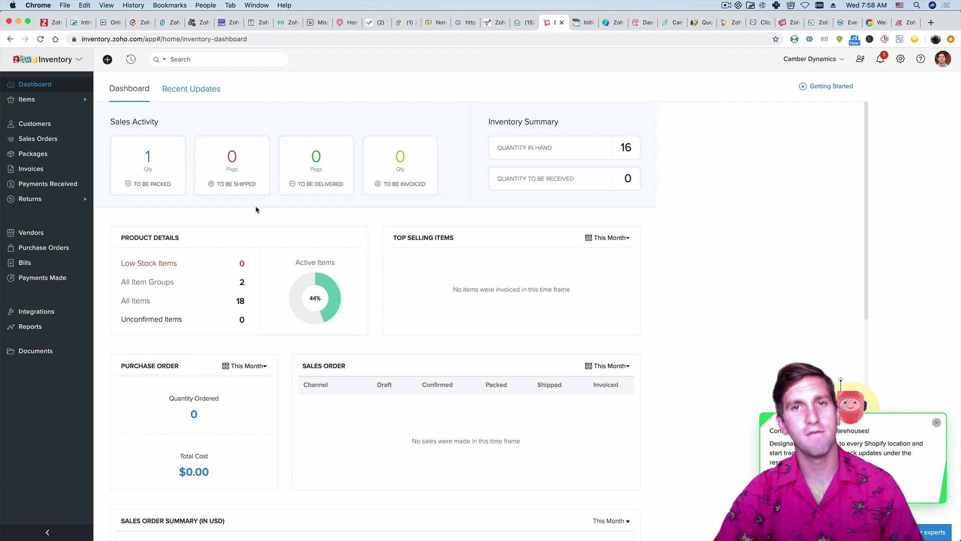
key(ctrl+Tab)
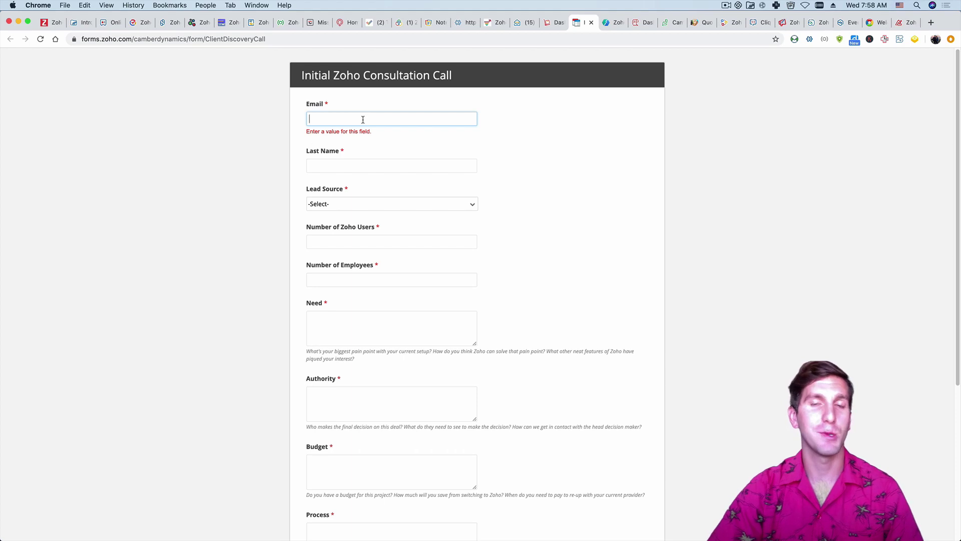
key(ctrl+Tab)
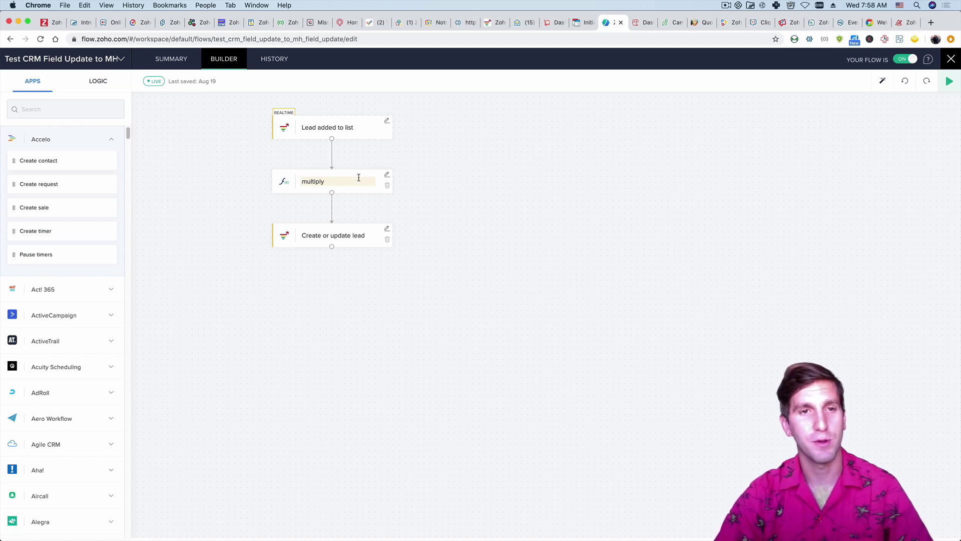
key(ctrl+Tab)
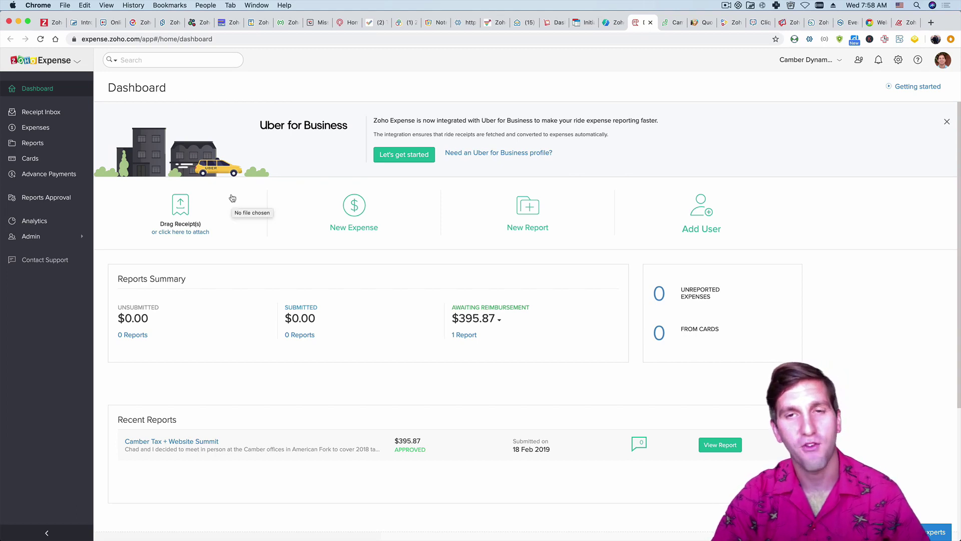
View the open Zoho Desk tickets, CRM quotes, Connect partner feed, Cliq channel and Campaigns email template.
key(ctrl+Tab)
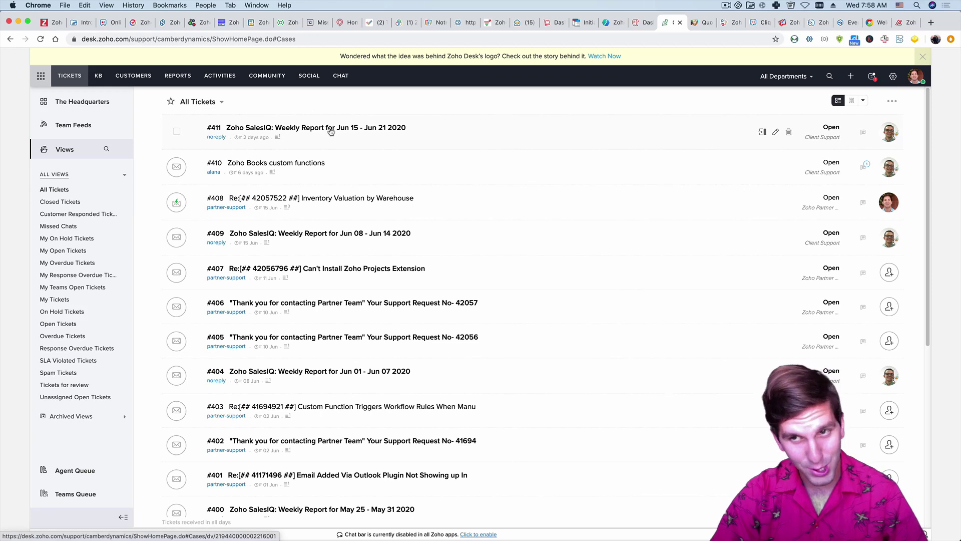
key(ctrl+Tab)
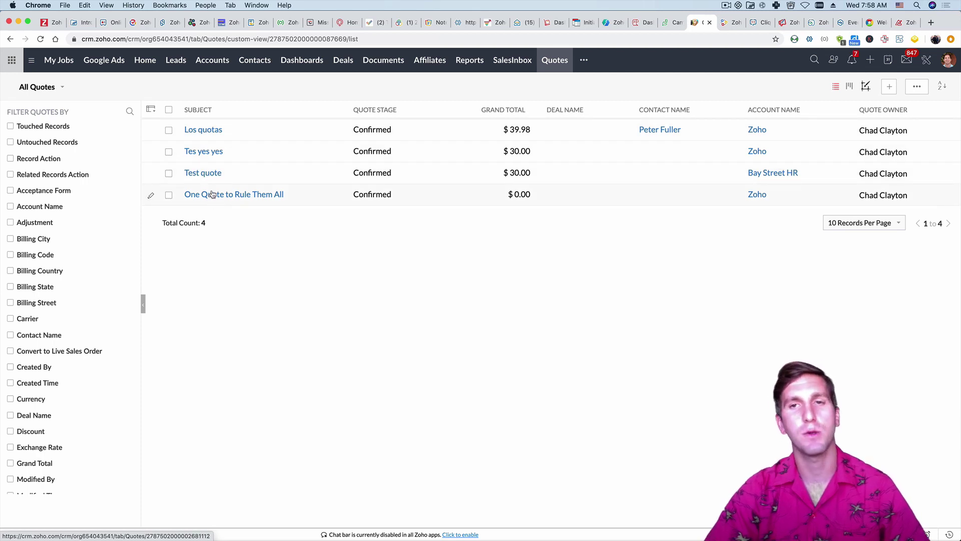
key(ctrl+Tab)
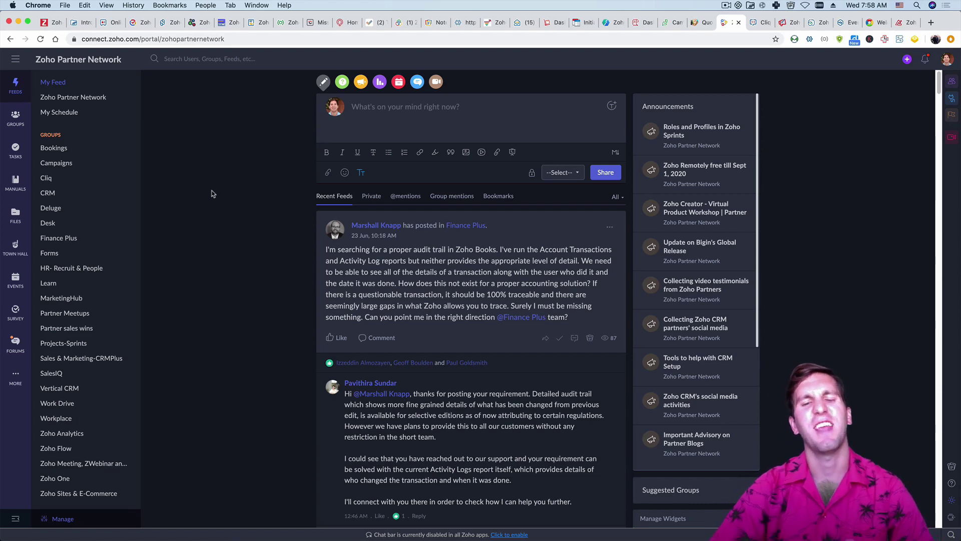
key(ctrl+Tab)
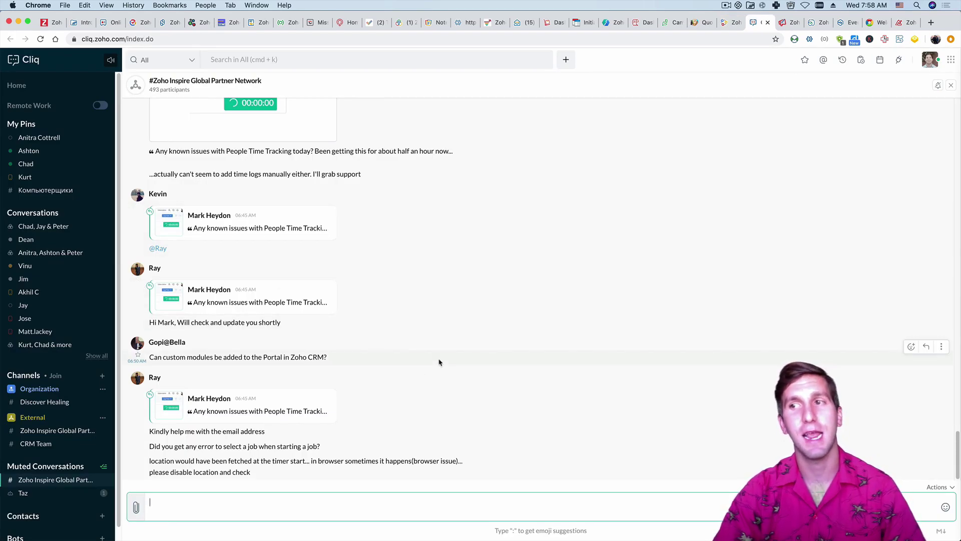
key(ctrl+Tab)
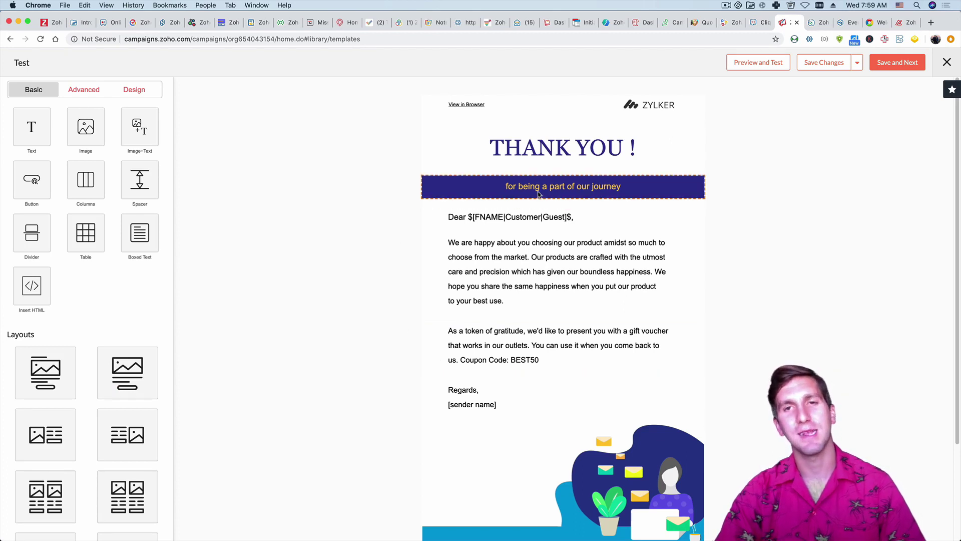
View the open Zoho Bookings appointment page, Backstage event drafts, Assist remote support page and Analytics Leads Overview dashboard.
key(ctrl+Tab)
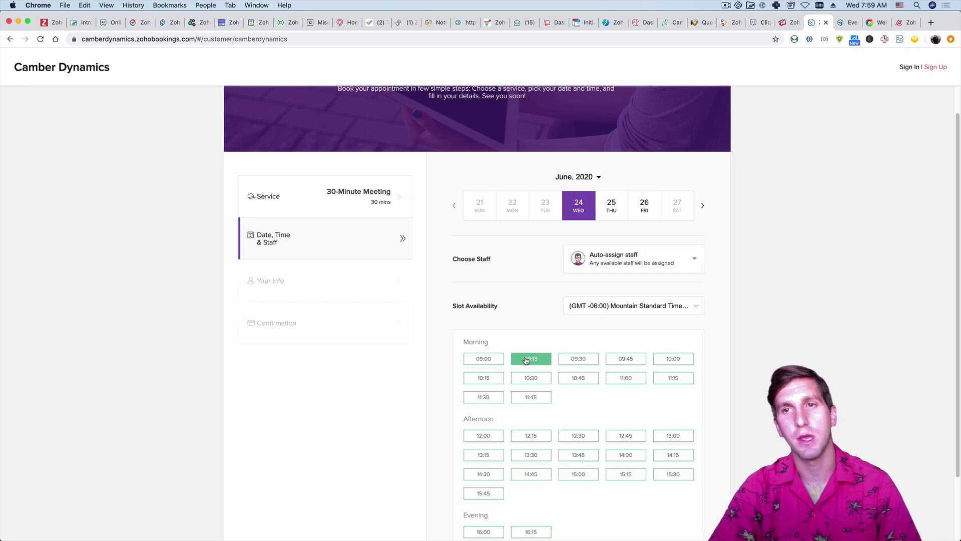
key(ctrl+Tab)
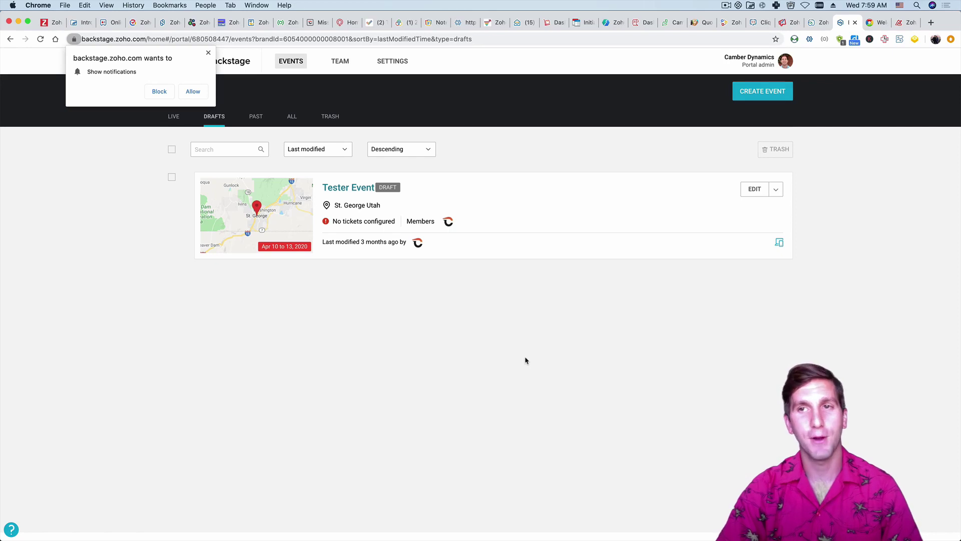
key(ctrl+Tab)
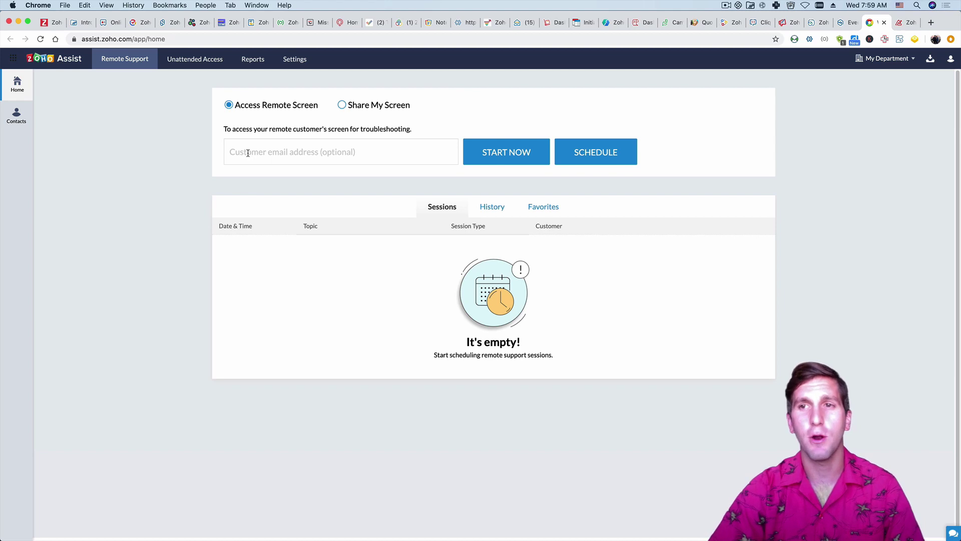
key(ctrl+Tab)
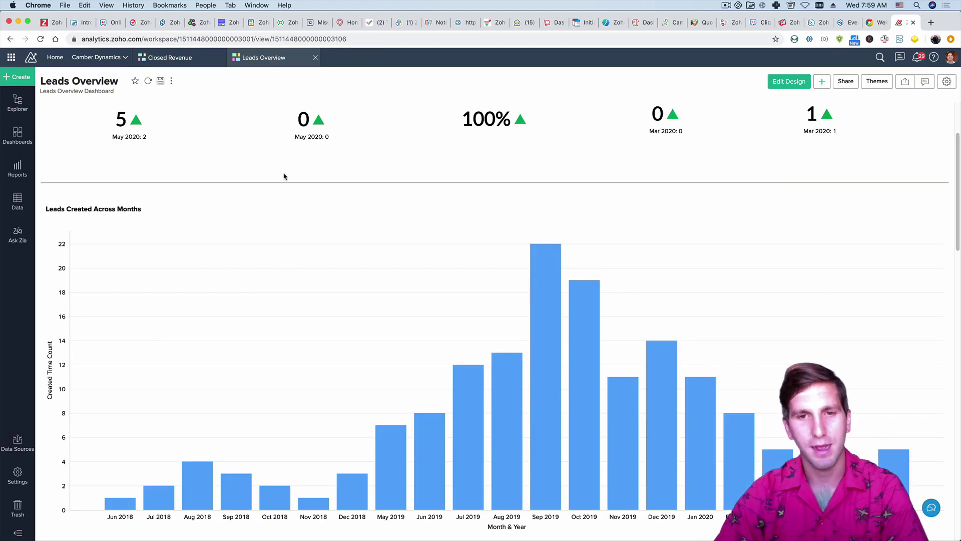
Select the Salesforce cell in the Zoho One Cost Comparison sheet and switch to the same cell in its Excel copy.
mouse_move(541, 294)
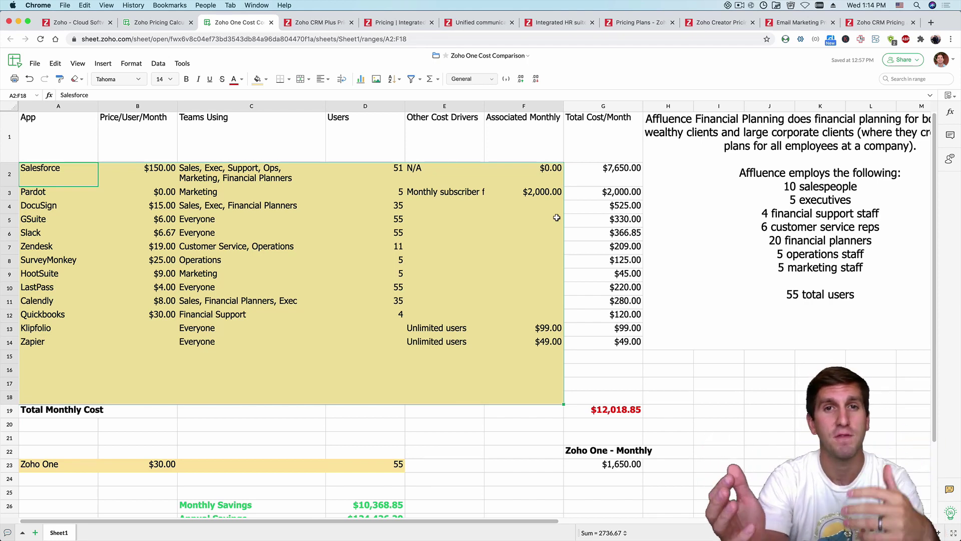
click(82, 175)
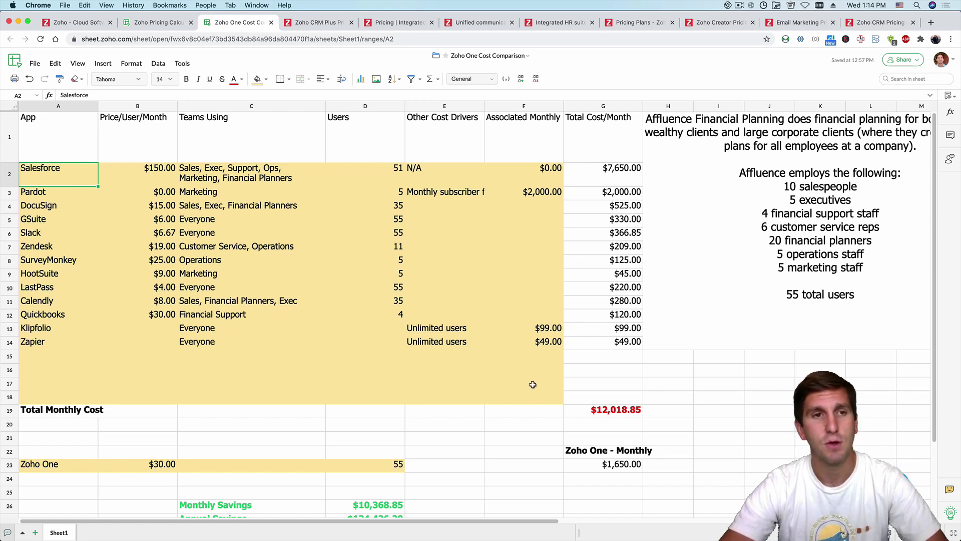
key(super+Tab)
key(super+Tab)
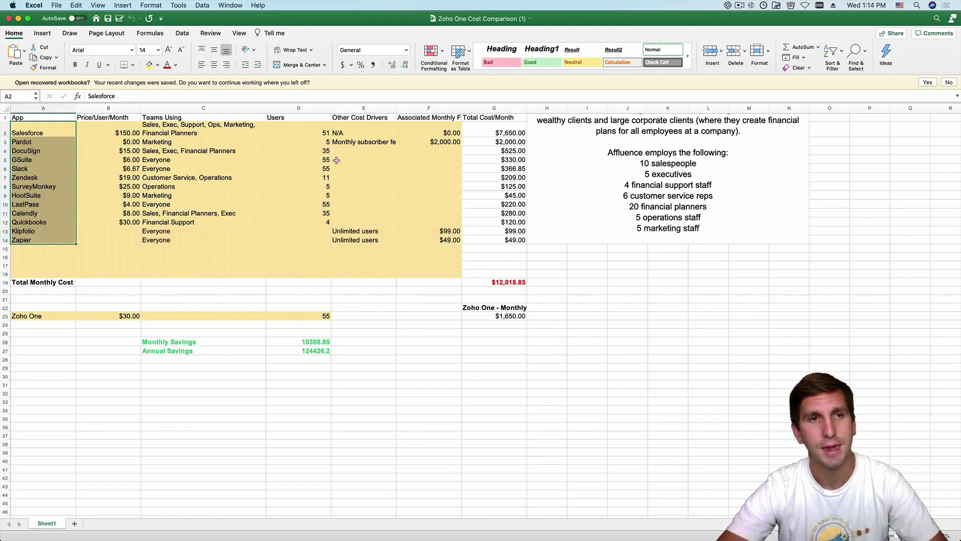
click(34, 129)
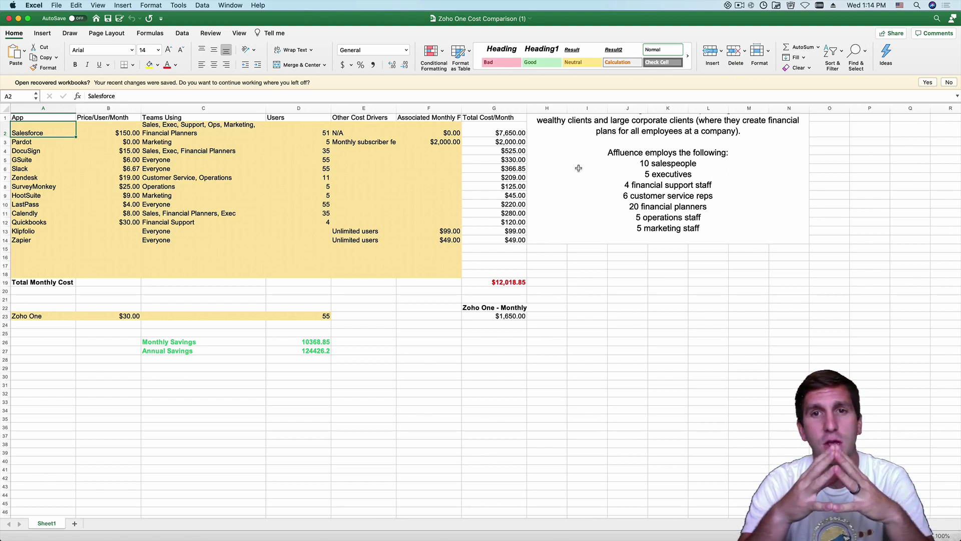
Examine the Affluence Financial Planning staff description and highlight the app cost inputs from Salesforce to Zapier, A2 to F14.
click(603, 164)
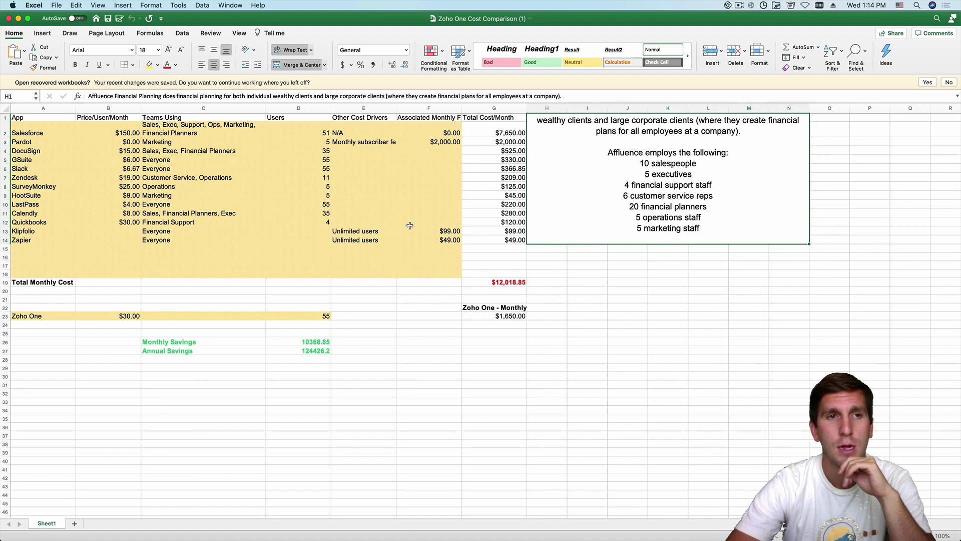
click(56, 129)
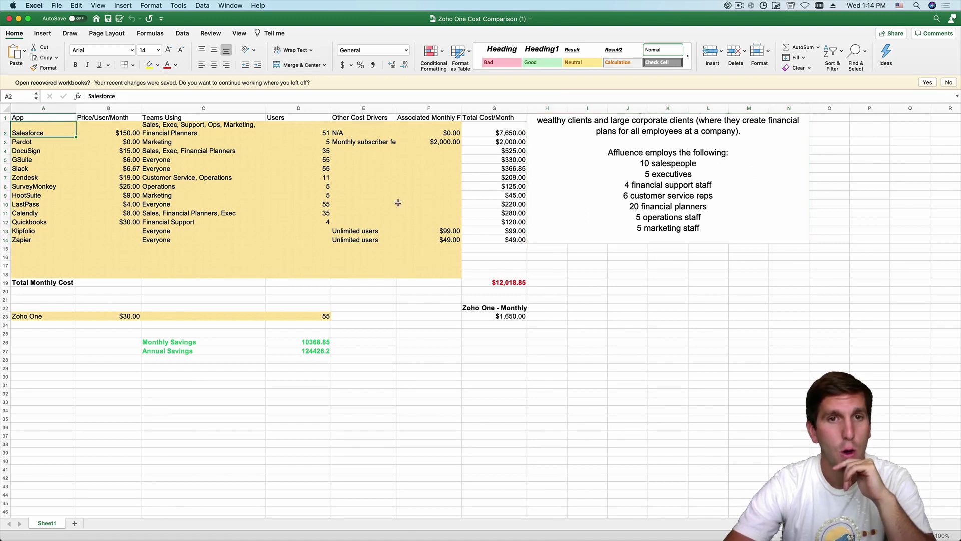
shift+click(431, 239)
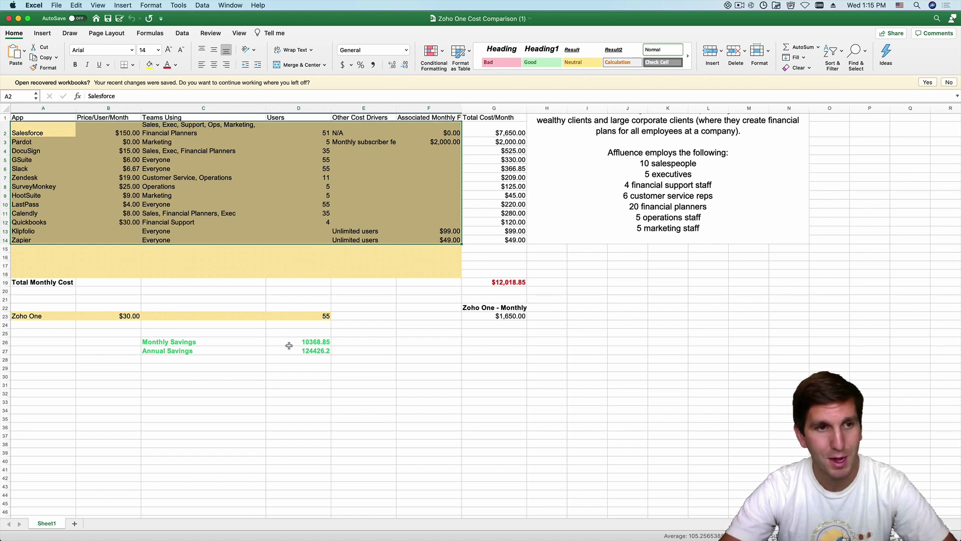
Inspect the total monthly cost in G19 and the monthly and annual savings figures in the cost comparison.
click(484, 284)
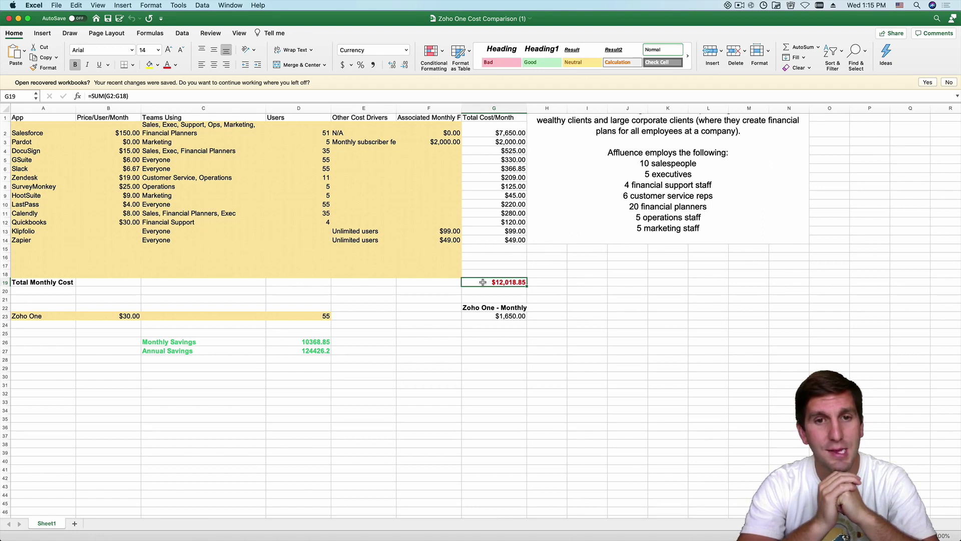
click(305, 342)
click(300, 352)
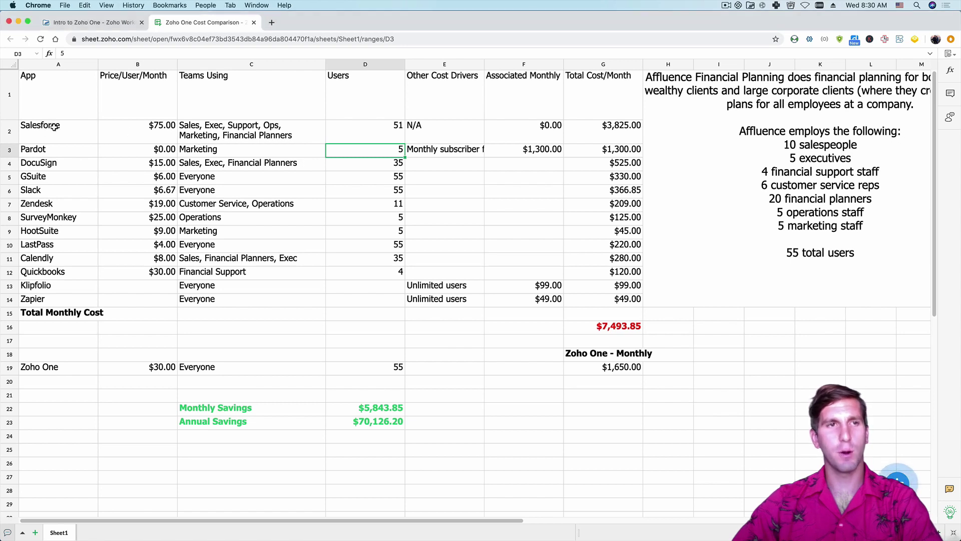
Highlight the App column and look over the listed apps, including the Klipfolio entry in row 13.
click(54, 66)
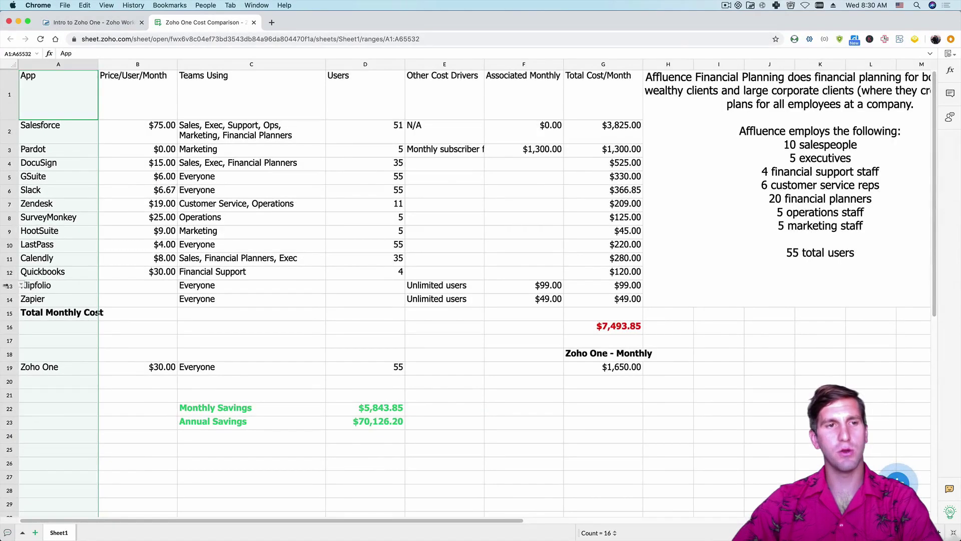
click(7, 286)
right_click(7, 286)
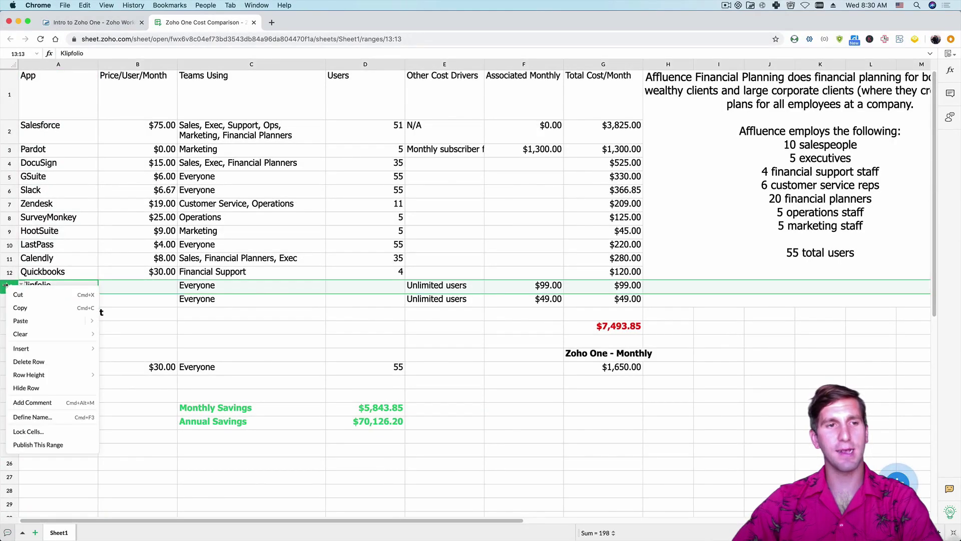
click(226, 244)
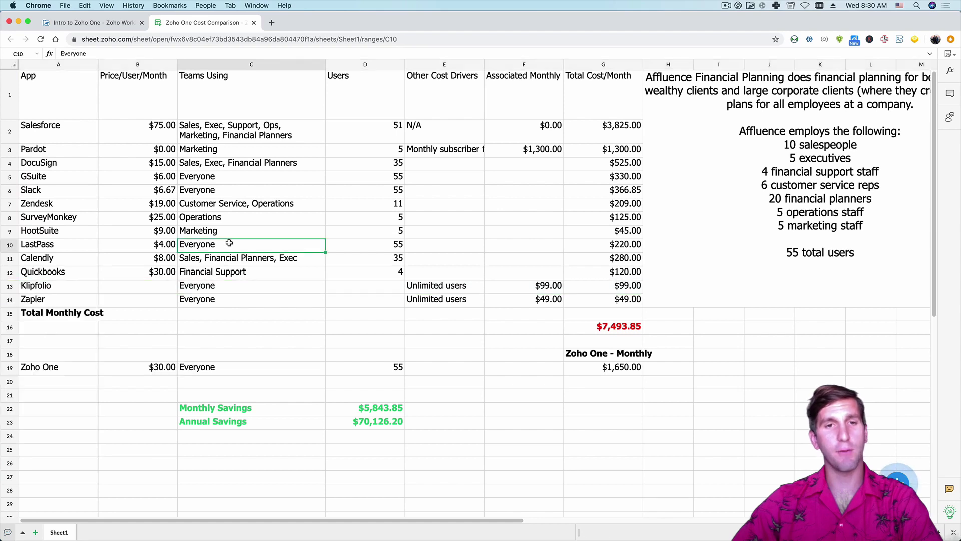
click(57, 68)
Highlight the Price/User/Month, Teams Using and Users columns one after another to review the per-user cost inputs.
click(119, 64)
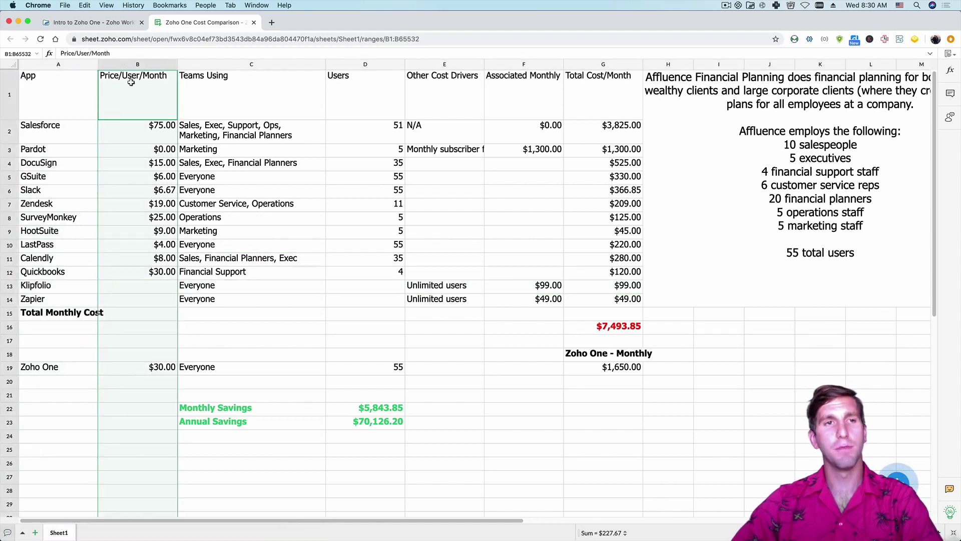
drag(131, 83, 126, 76)
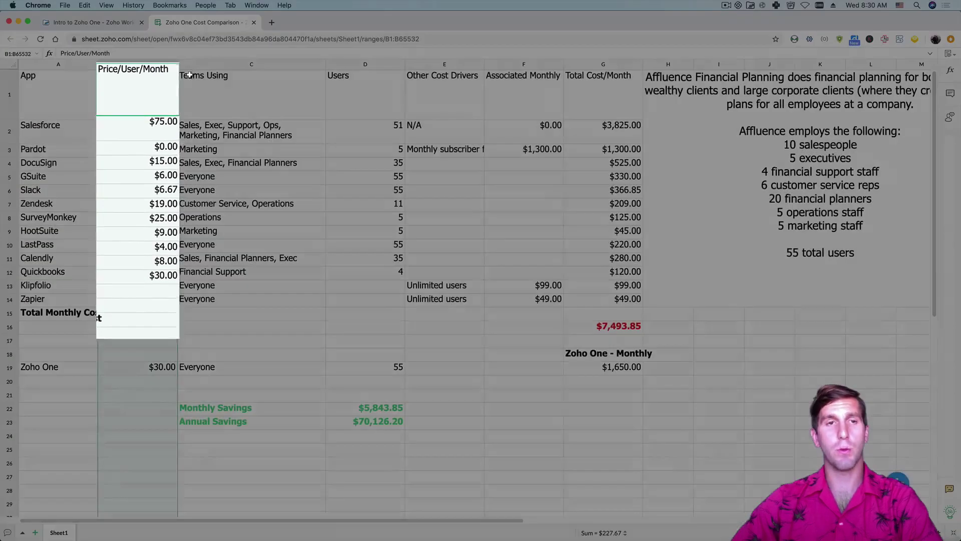
click(194, 65)
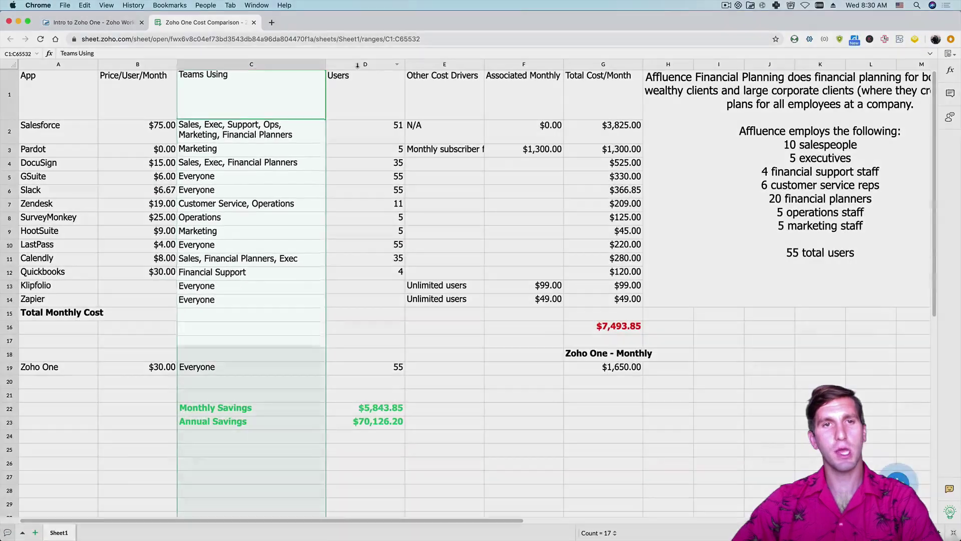
click(357, 65)
drag(368, 108, 373, 129)
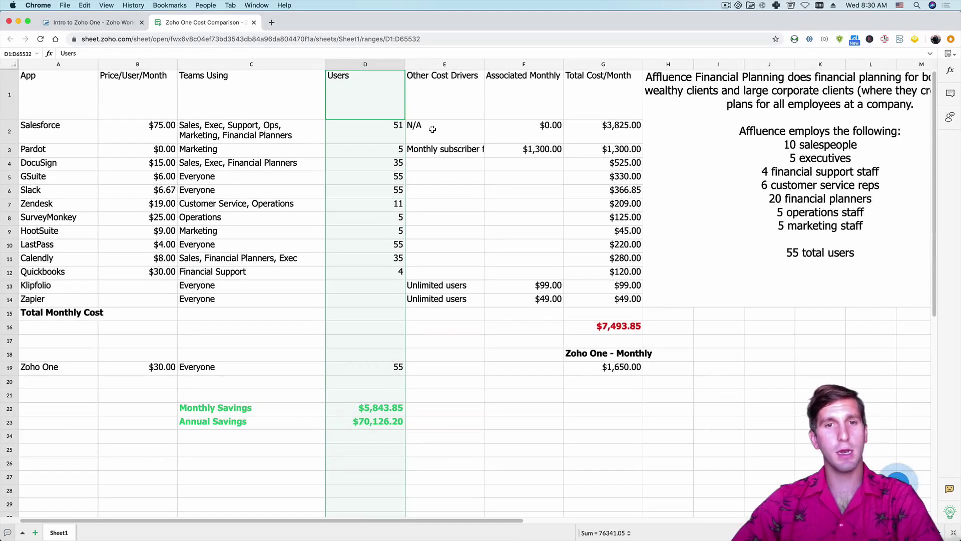
Review the Other Cost Drivers and Associated Monthly Fees columns, including Pardot's subscriber fee in F3.
click(431, 130)
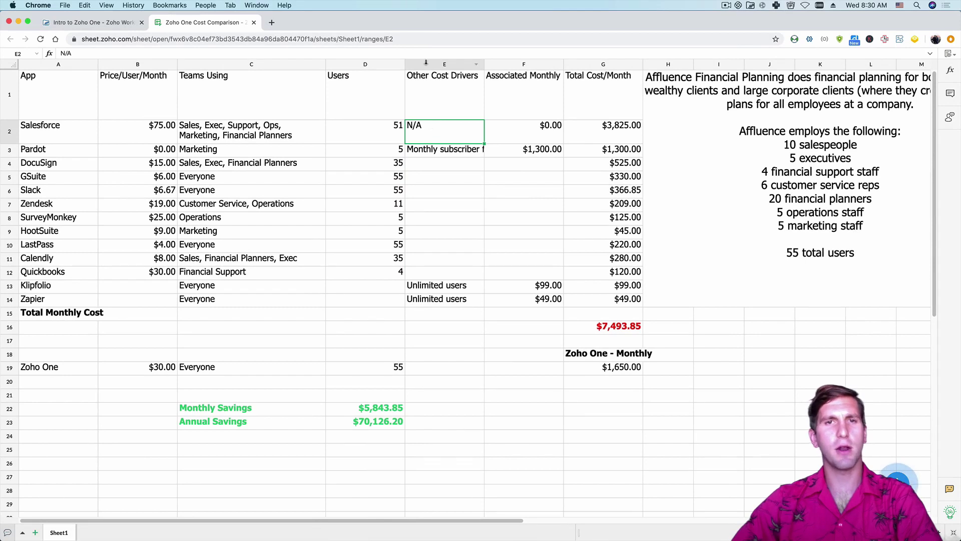
drag(427, 64, 508, 66)
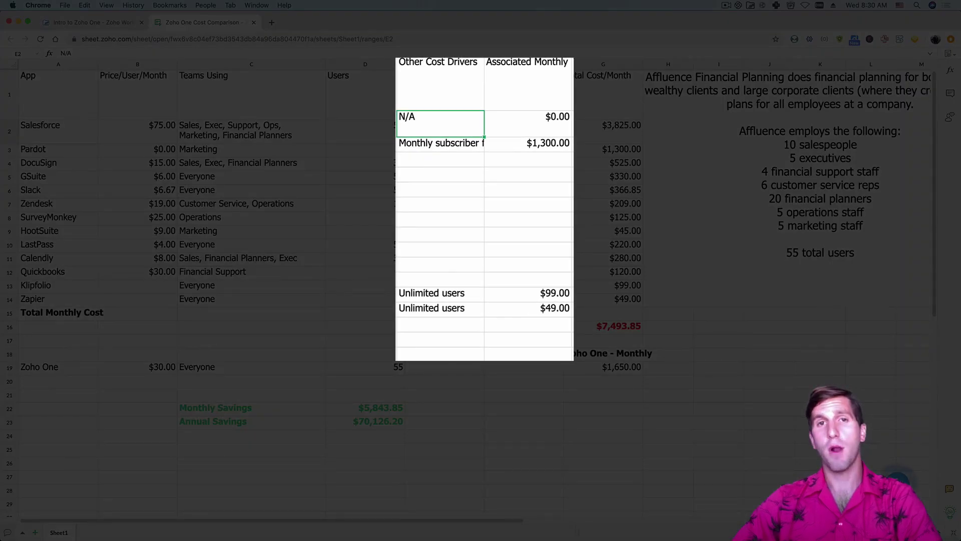
click(60, 150)
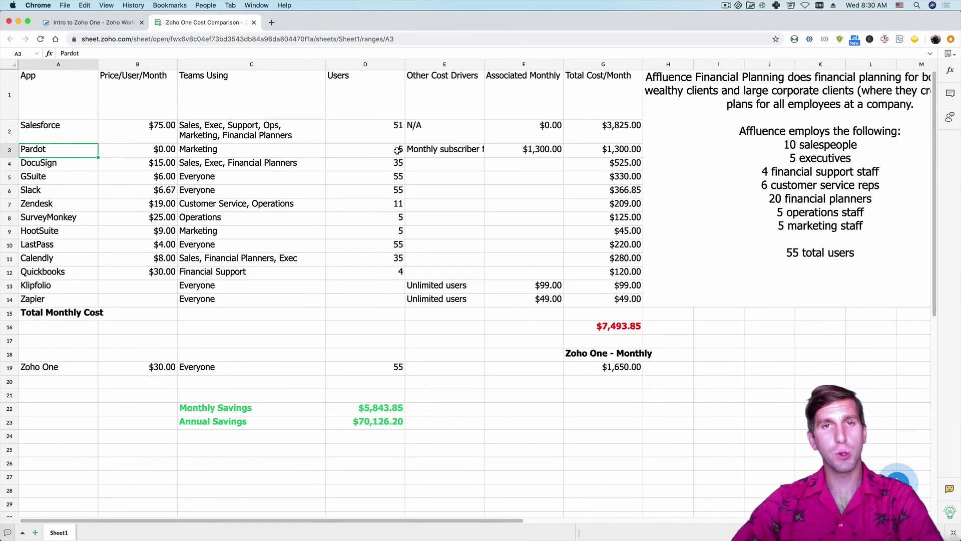
click(506, 154)
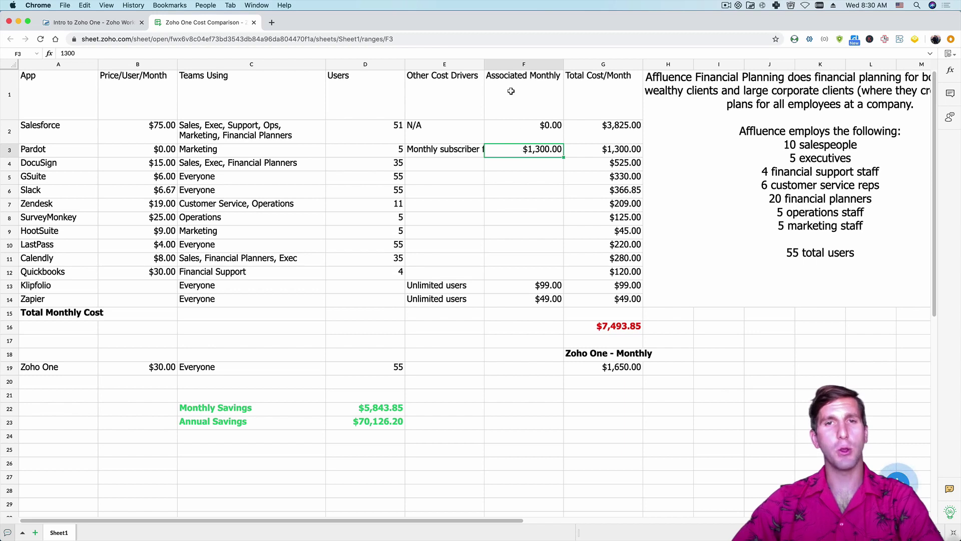
click(502, 64)
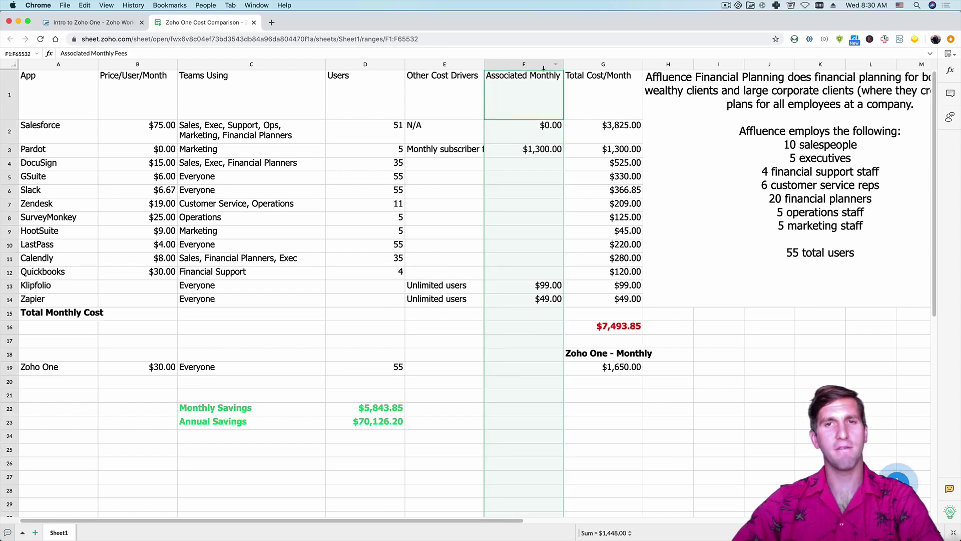
Examine the Total Cost/Month column and the Salesforce formula in G2 alongside the company staff description and the Teams Using column.
click(600, 65)
click(603, 133)
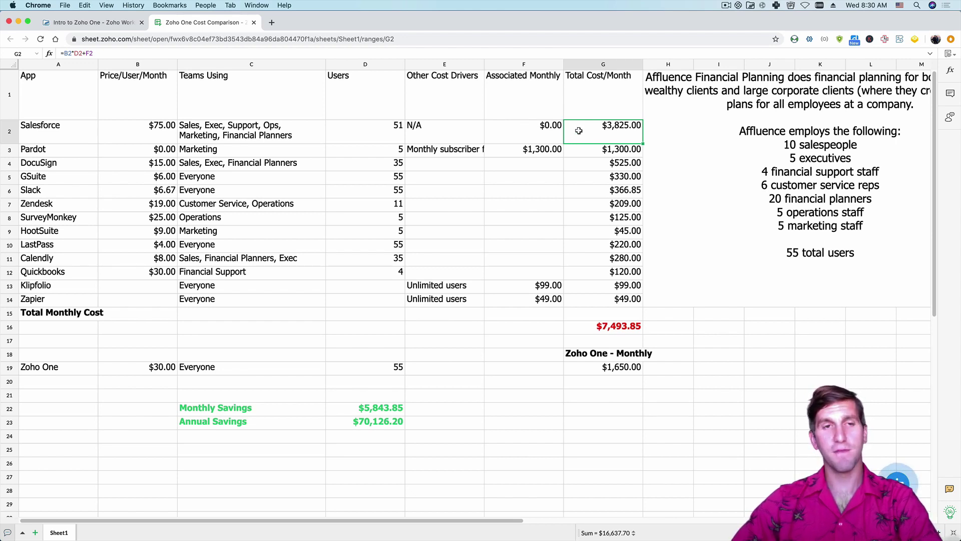
click(735, 136)
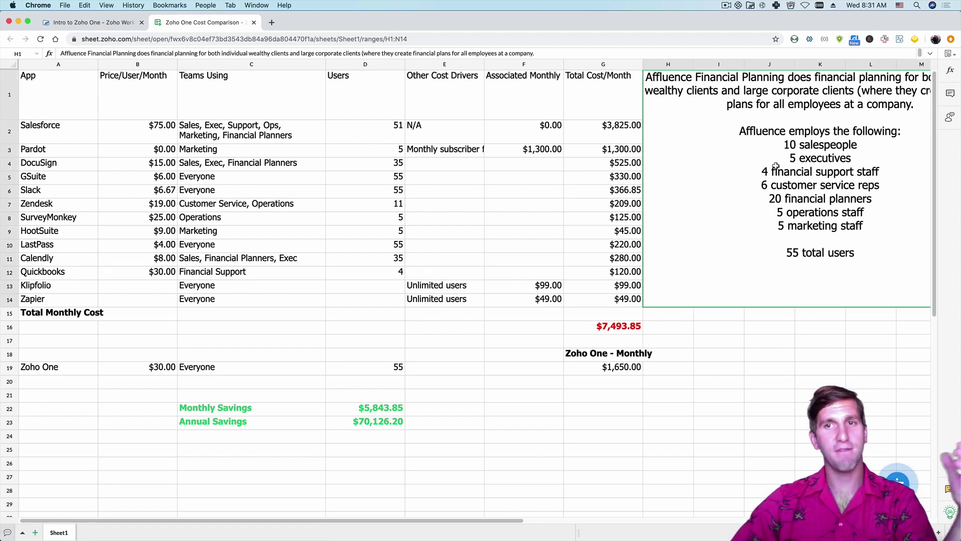
click(212, 61)
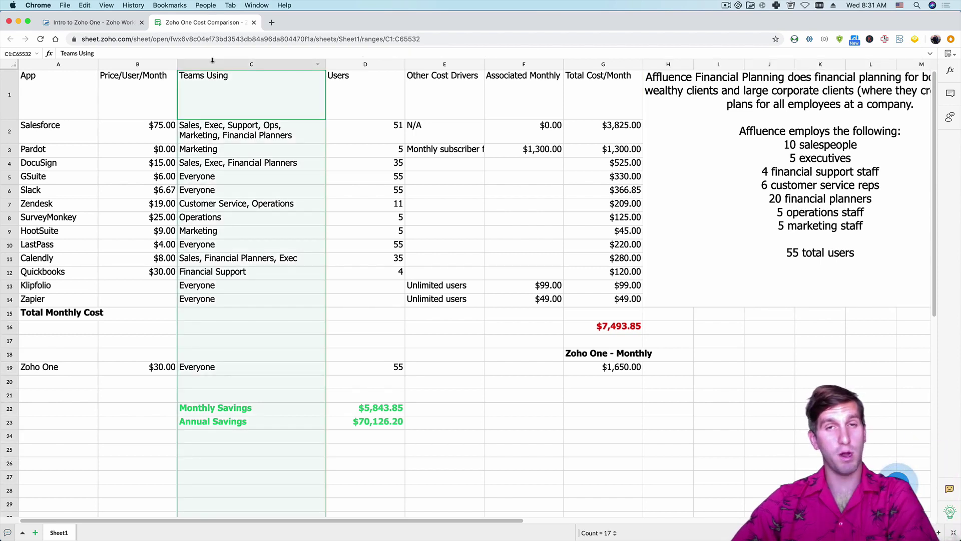
click(600, 134)
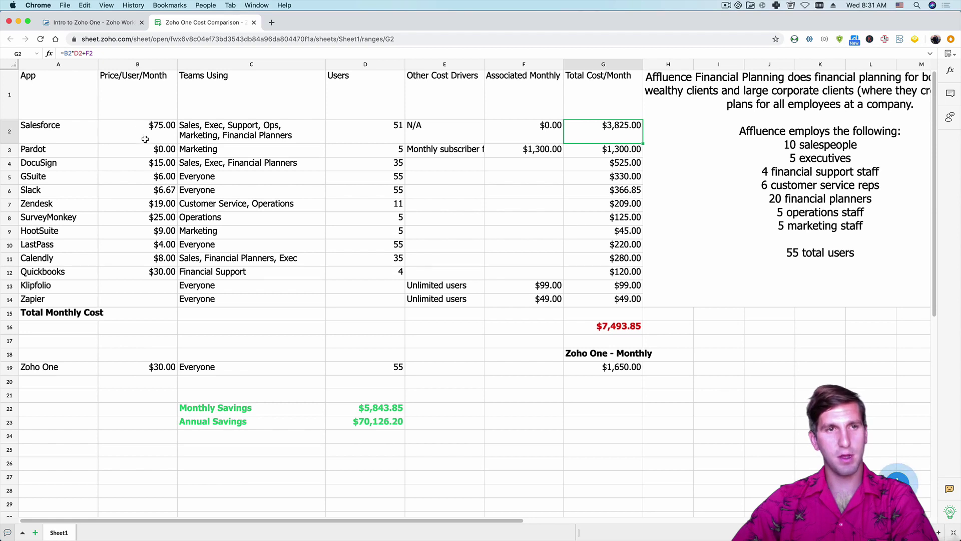
Inspect Pardot's monthly fee in F3 and the user counts for DocuSign, GSuite, Slack and Zendesk in D4 to D7.
click(523, 154)
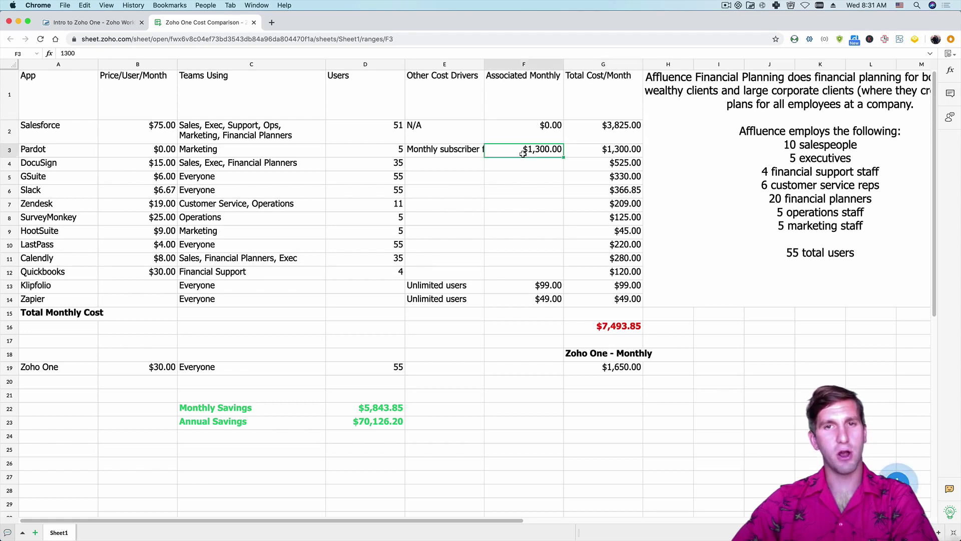
click(386, 165)
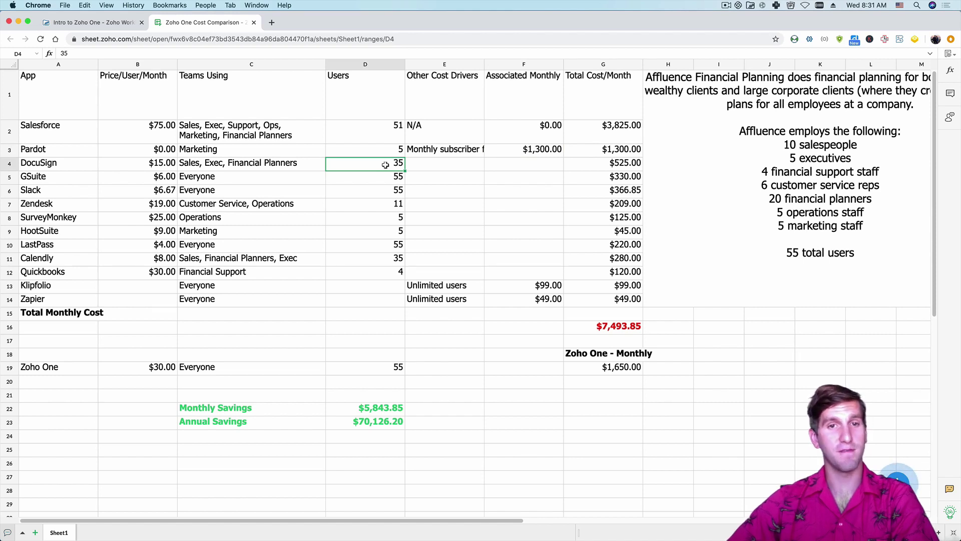
click(364, 176)
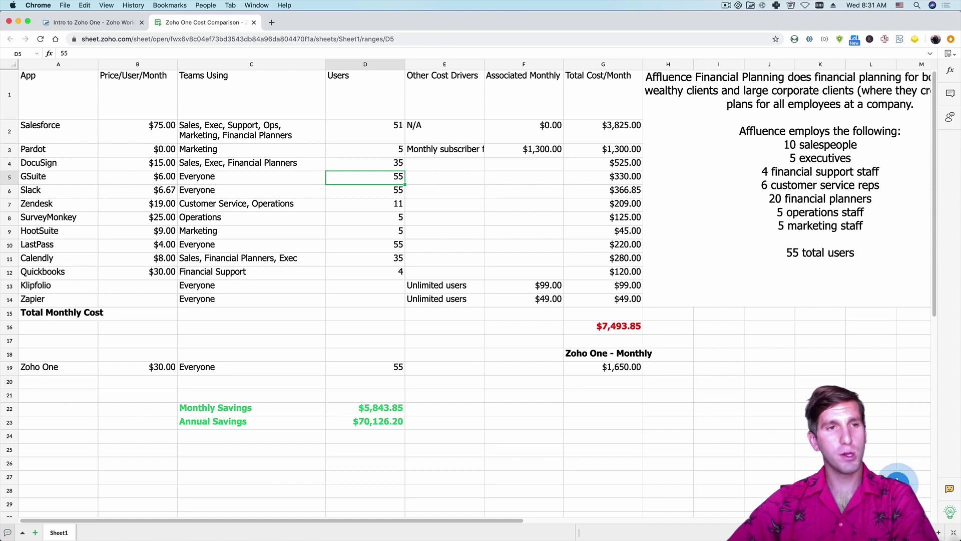
click(365, 190)
click(365, 205)
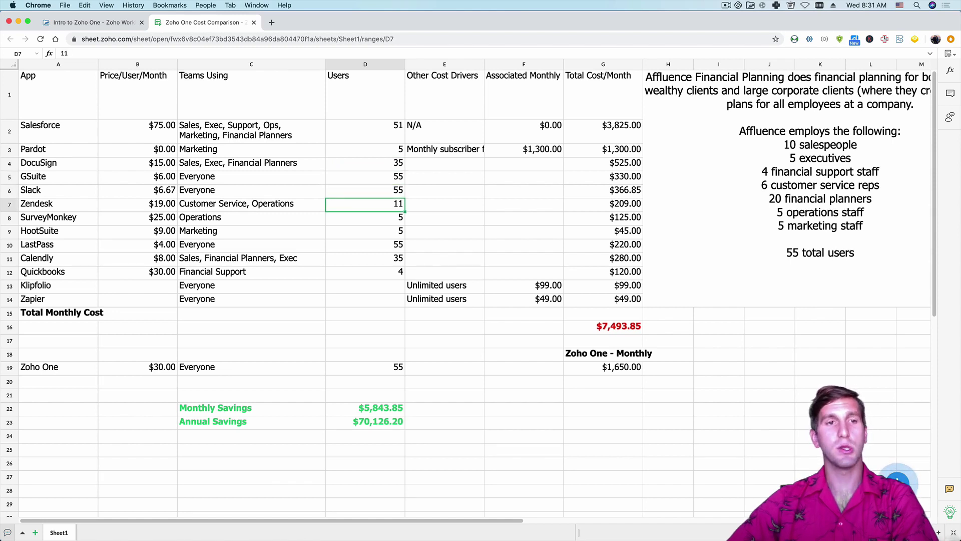
key(Down)
key(Up)
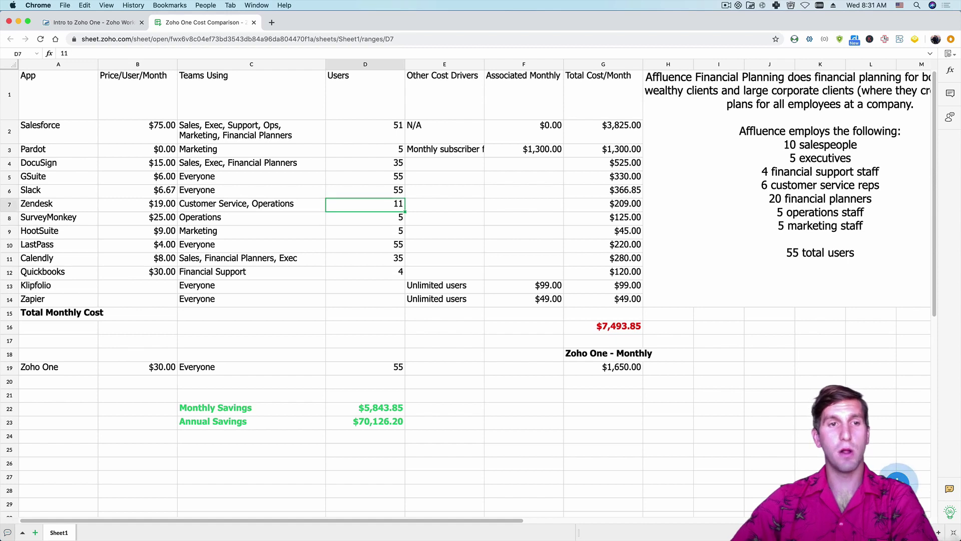
Step through the Users cells from SurveyMonkey to Klipfolio, D8 to D13, and inspect Zapier's monthly fee in F14.
click(353, 221)
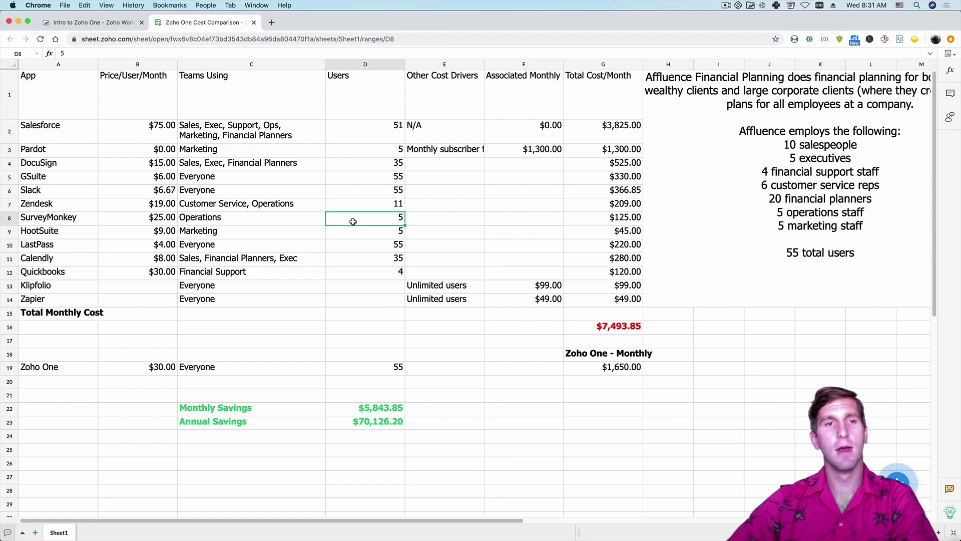
key(Down)
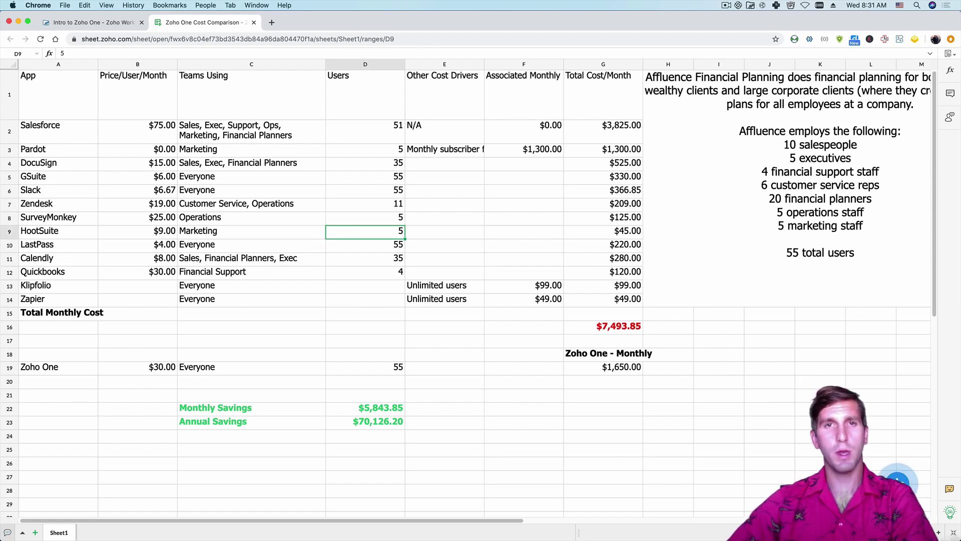
key(Down)
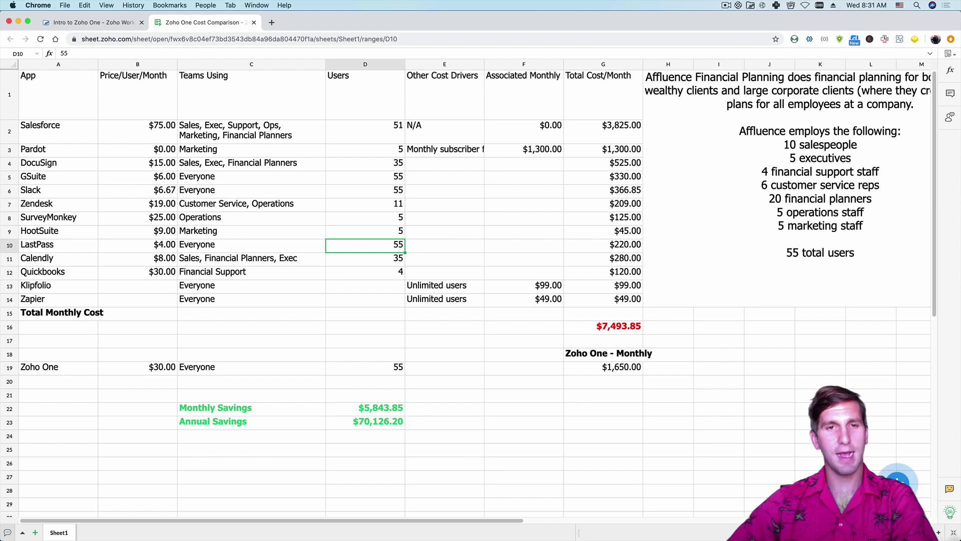
click(365, 258)
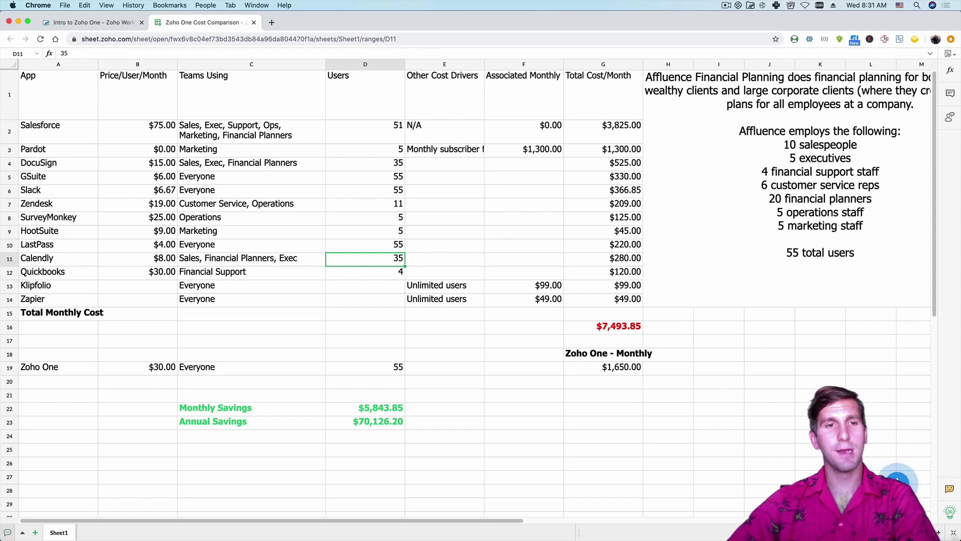
click(365, 271)
click(365, 285)
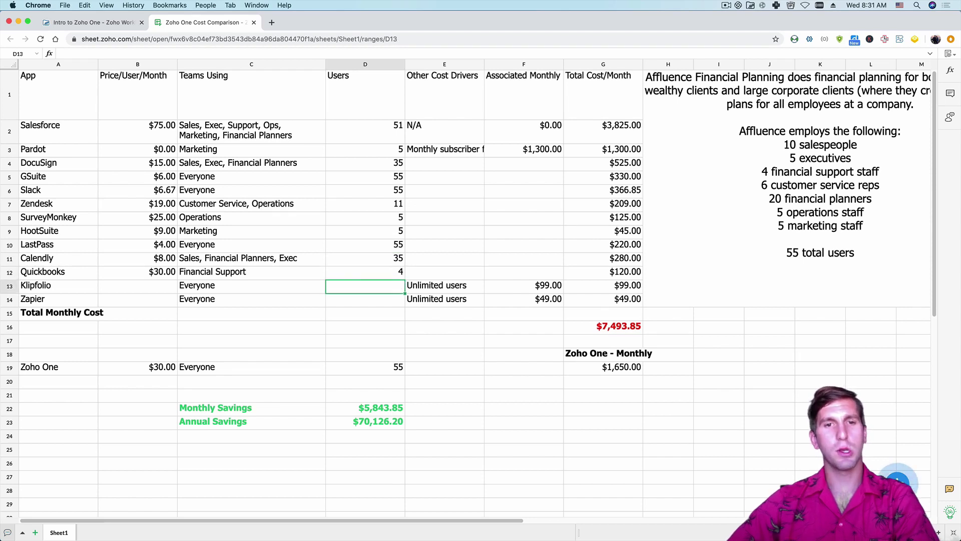
click(516, 301)
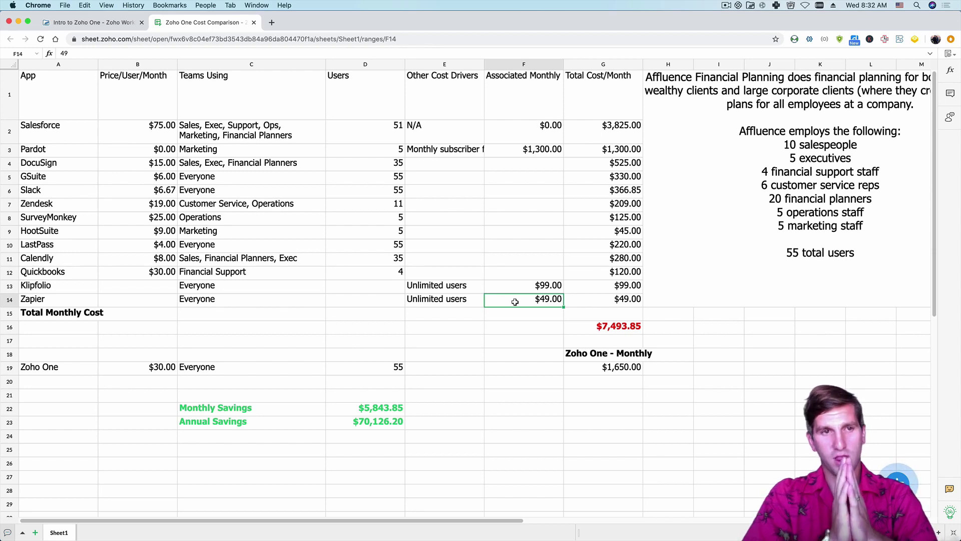
Inspect the GSuite row, the monthly cost formulas for GSuite, Slack, LastPass, Quickbooks and Salesforce, and the overall sum in G16.
click(9, 176)
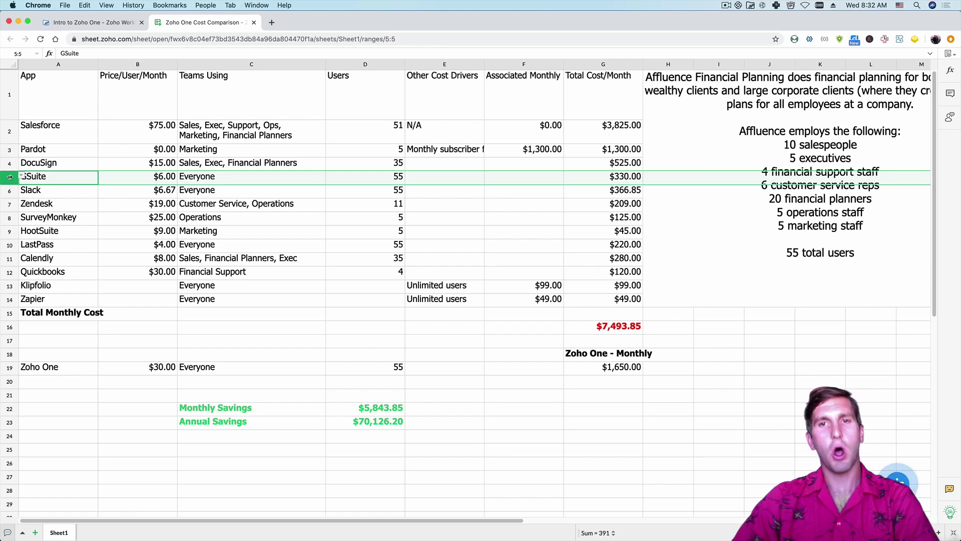
click(200, 174)
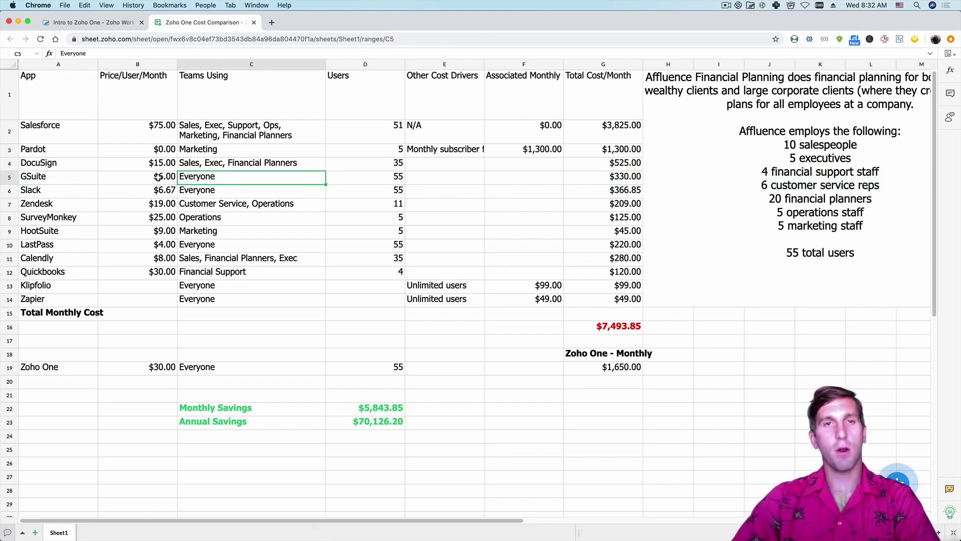
click(627, 176)
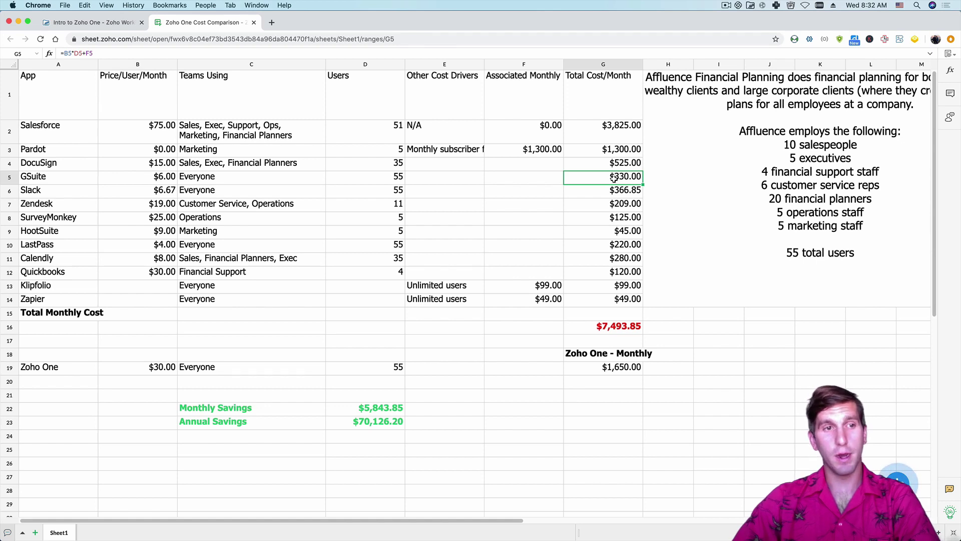
click(605, 193)
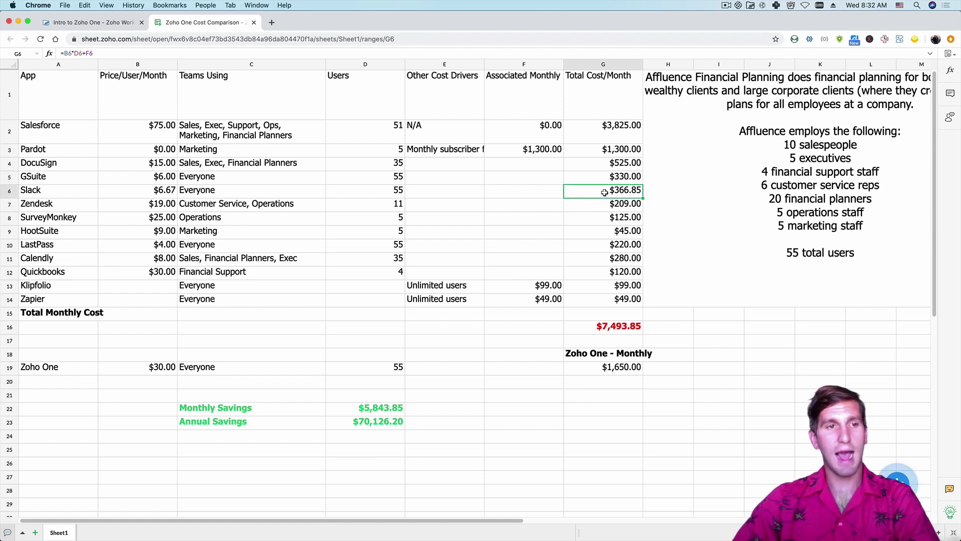
click(602, 243)
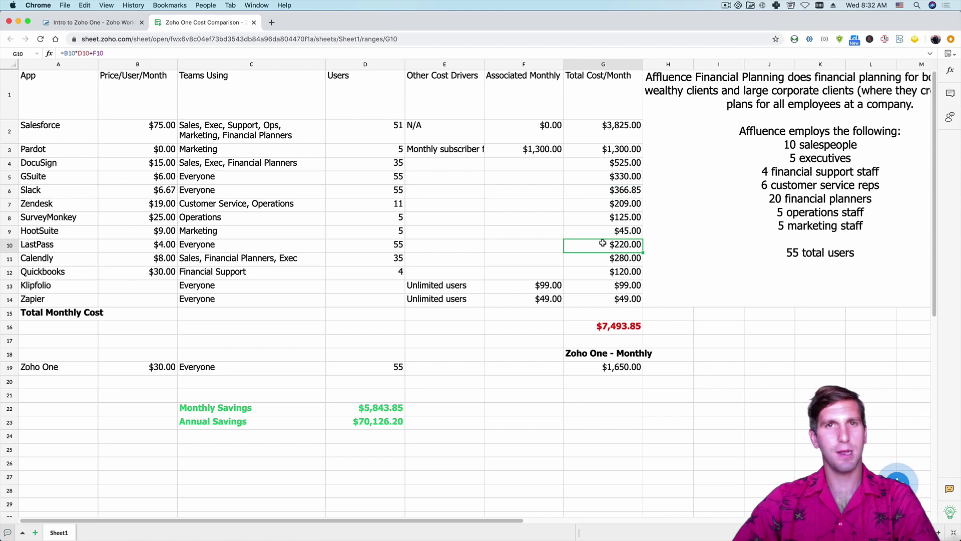
click(605, 272)
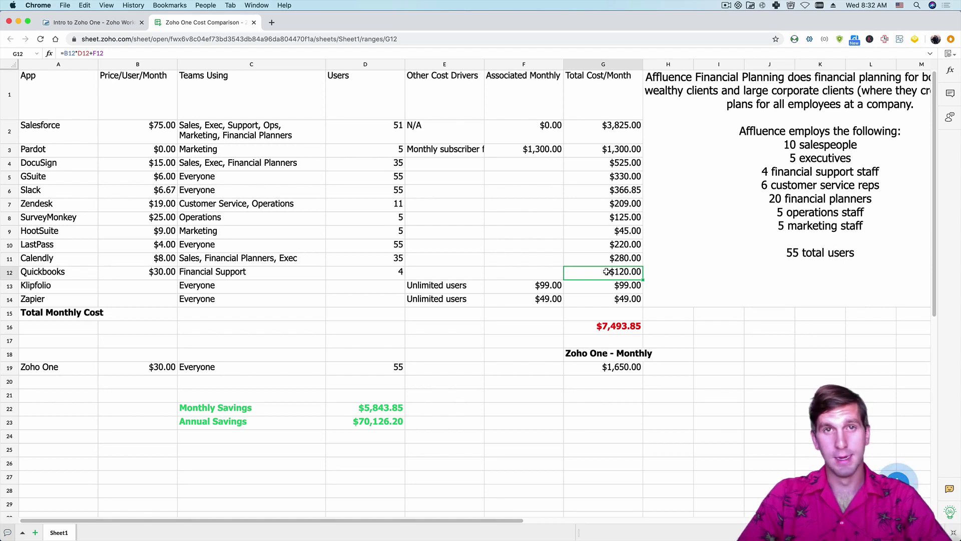
click(620, 131)
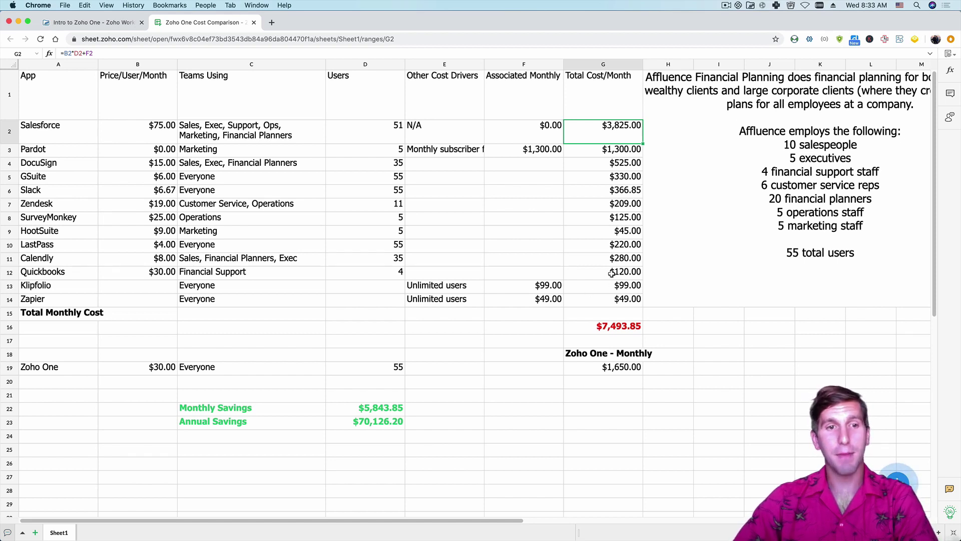
click(591, 327)
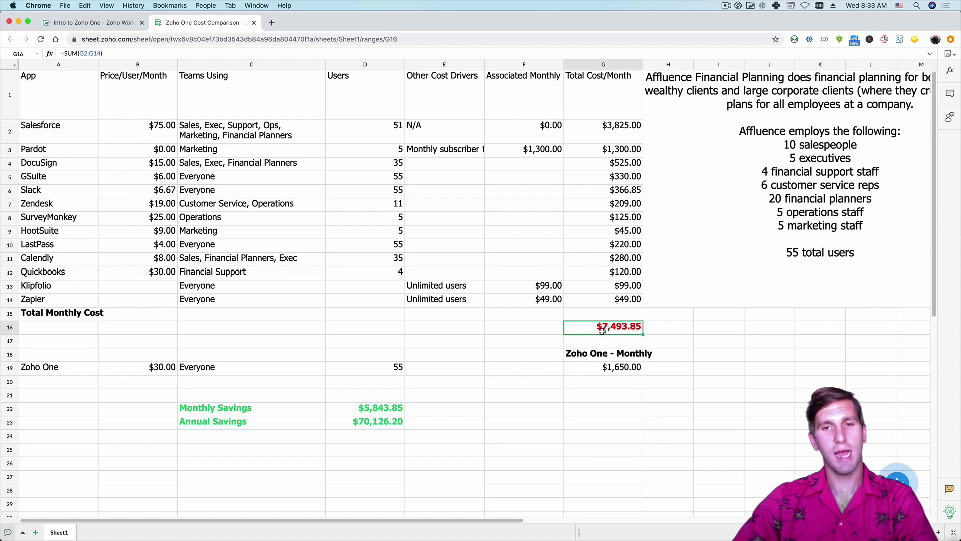
Inspect the Zoho One row's per-user price, user count and monthly cost formula in G19, plus the savings formulas in D22 and D23.
click(58, 368)
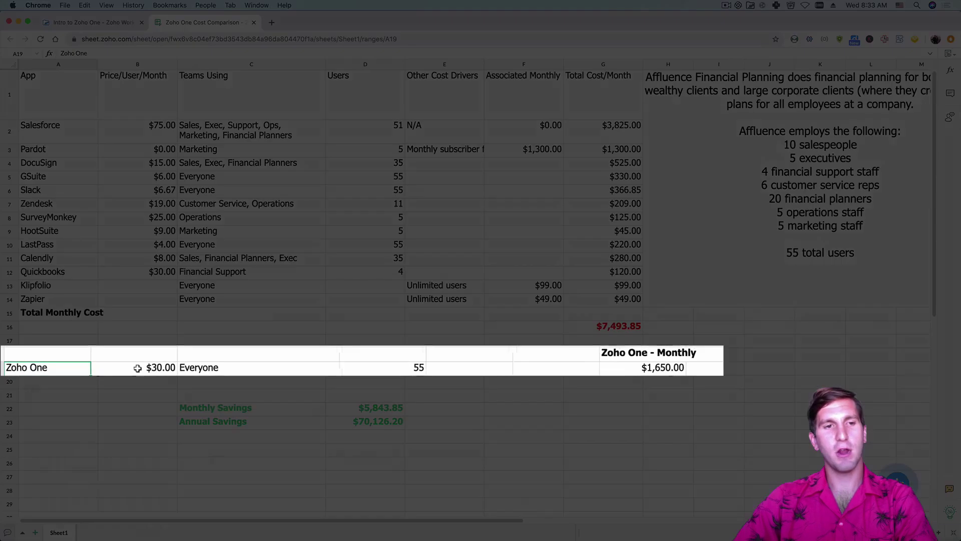
click(140, 368)
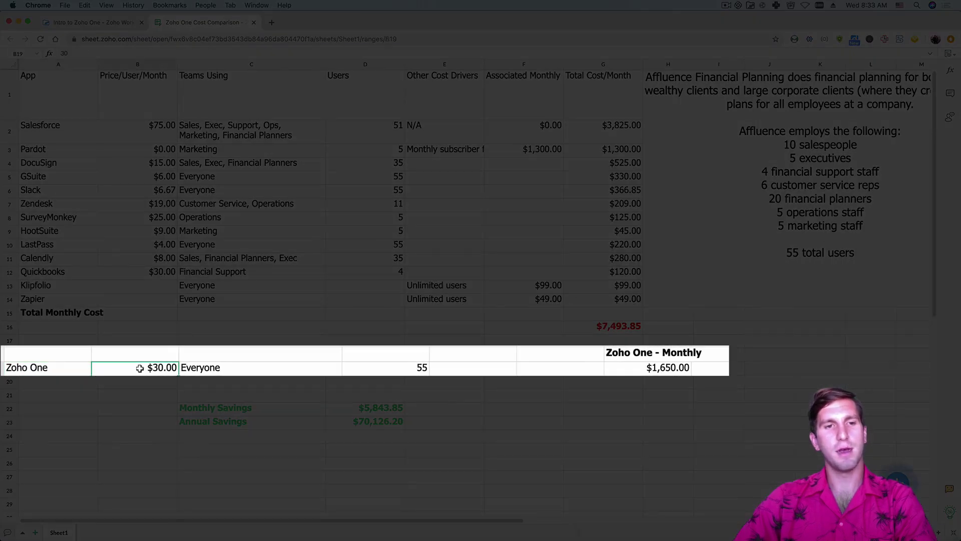
click(395, 367)
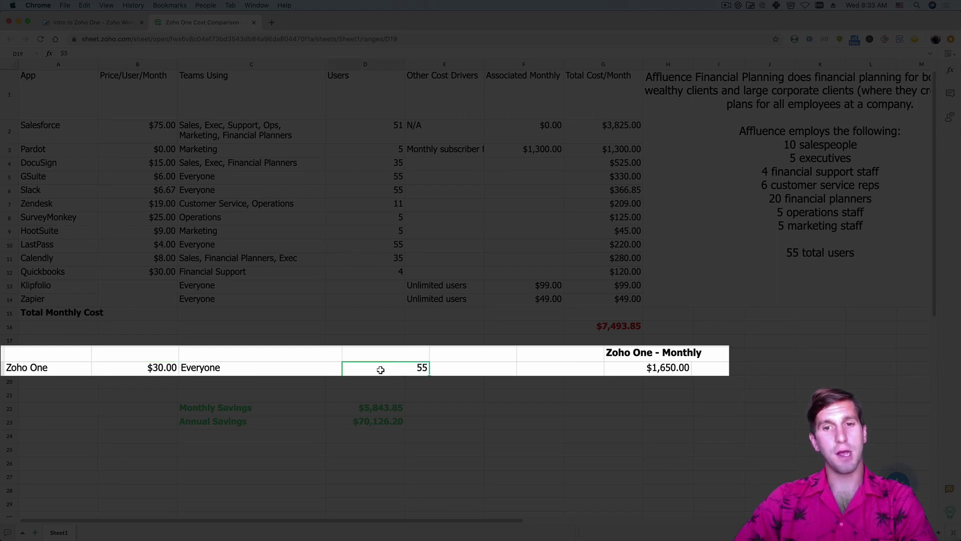
click(674, 371)
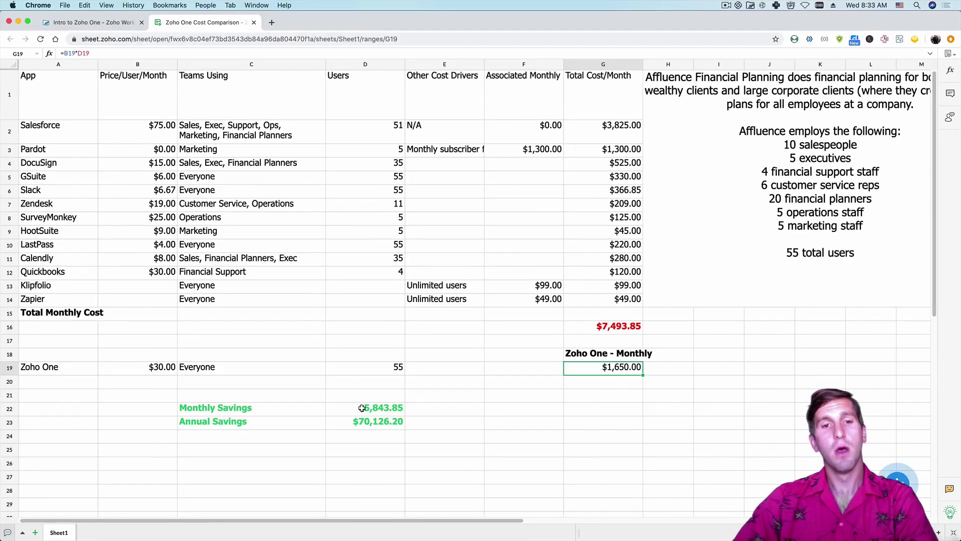
click(366, 407)
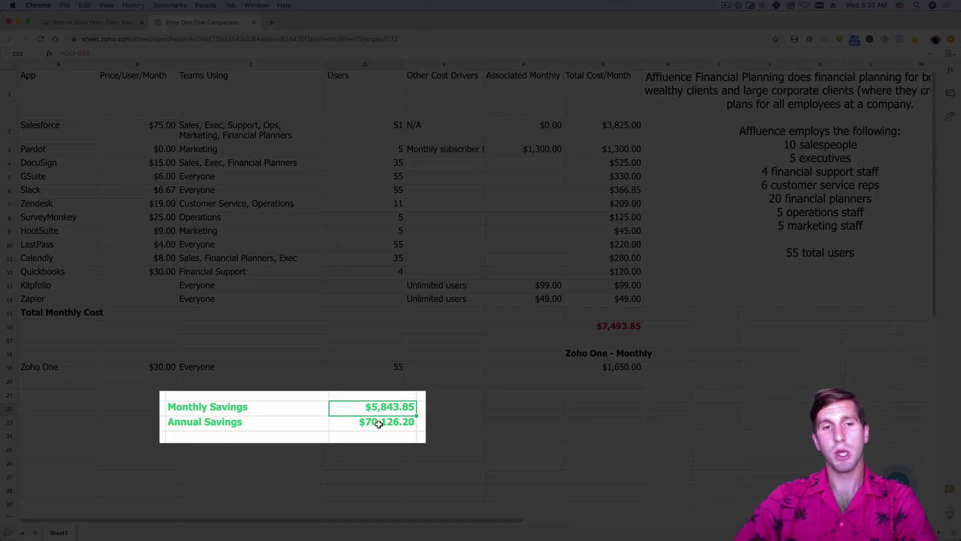
click(379, 424)
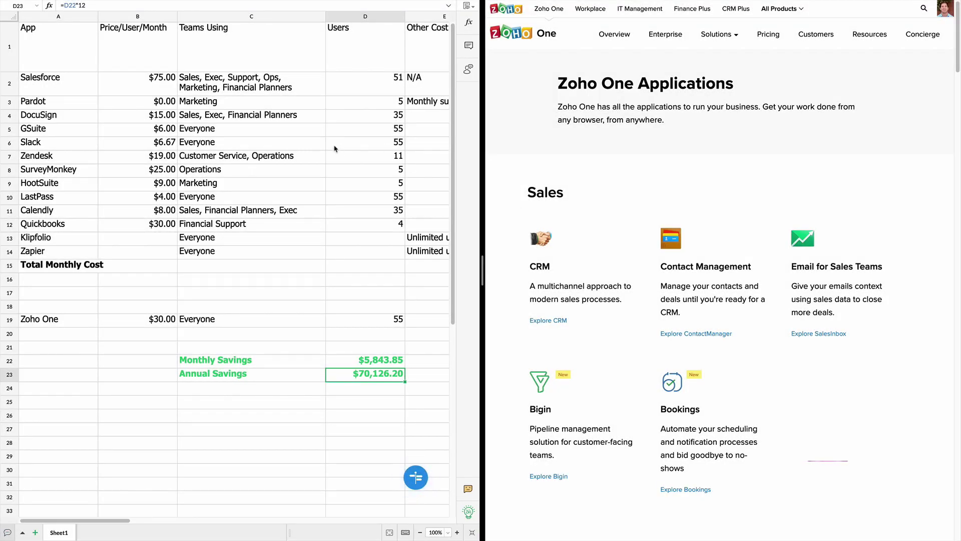
Compare the Salesforce and Pardot monthly totals in G2 and G3 with the Zoho One monthly cost in G19.
click(38, 76)
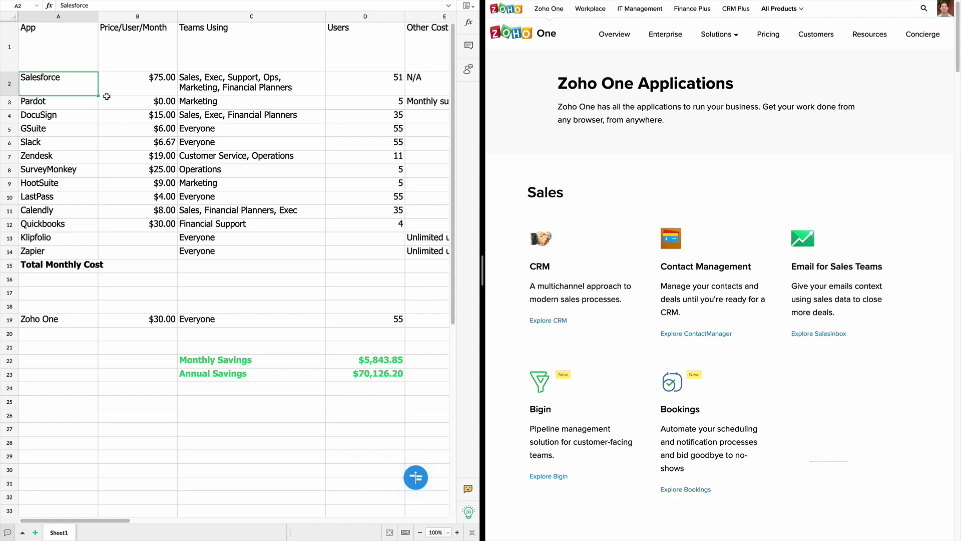
scroll(87, 93, right, 3)
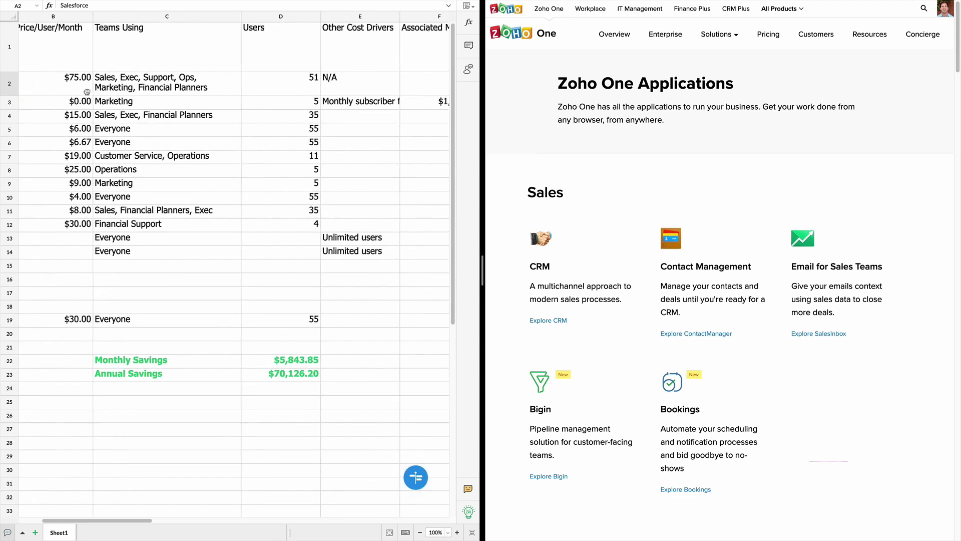
scroll(86, 92, right, 4)
click(335, 84)
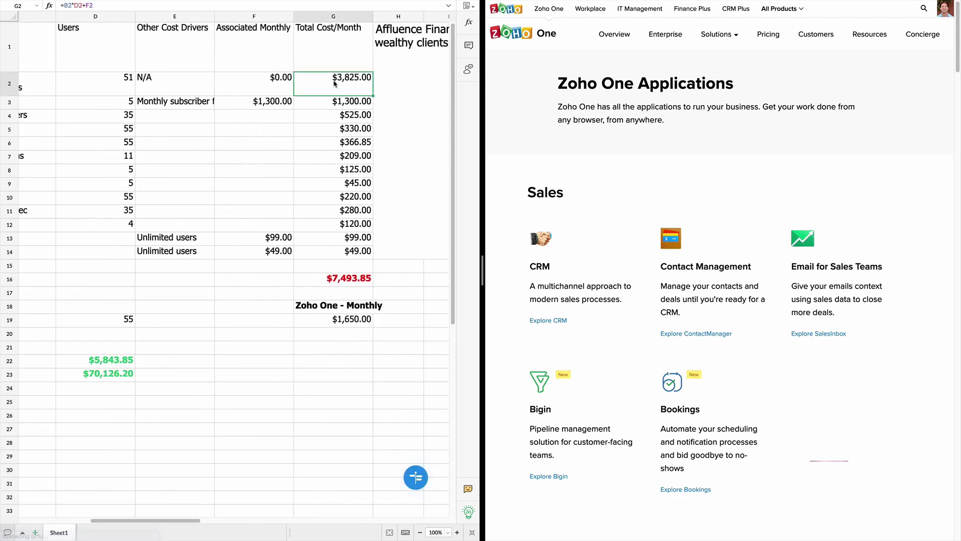
click(330, 105)
click(337, 80)
click(339, 102)
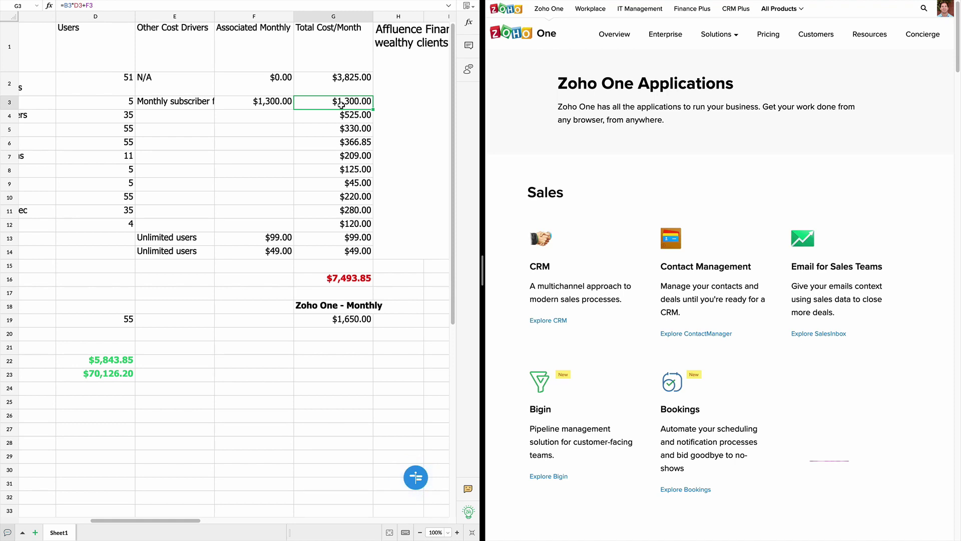
click(322, 322)
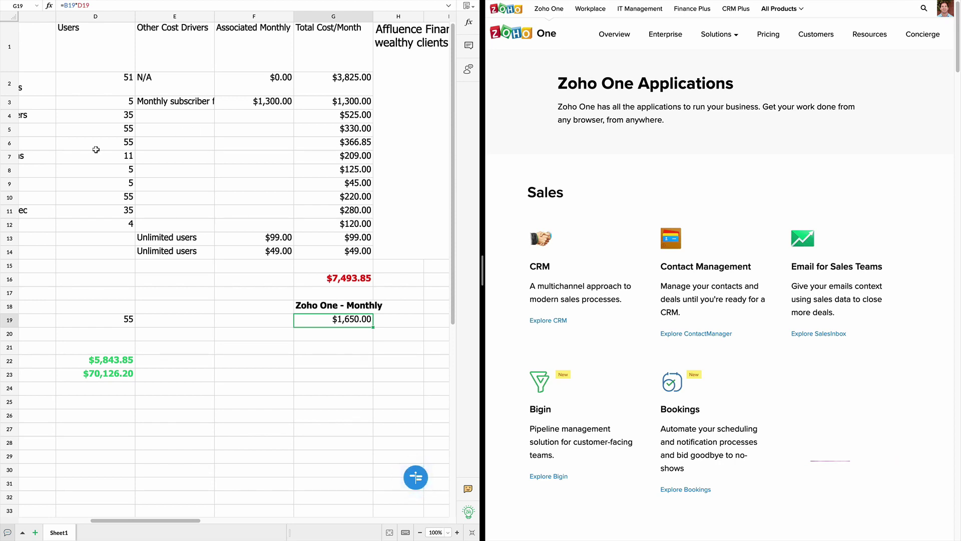
Review the Users column, checking the Salesforce and SurveyMonkey cells D2 and D8 and the range D2:D12.
scroll(91, 141, left, 10)
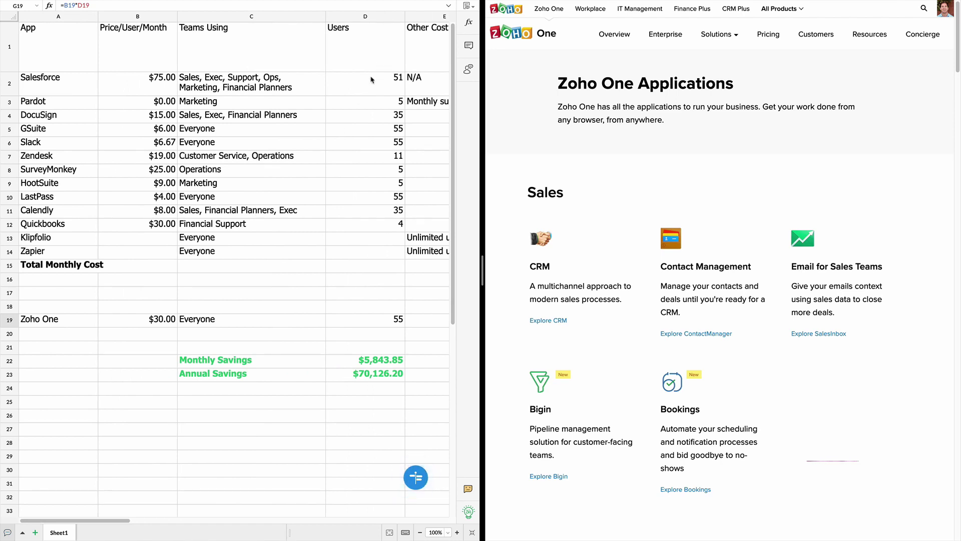
click(371, 79)
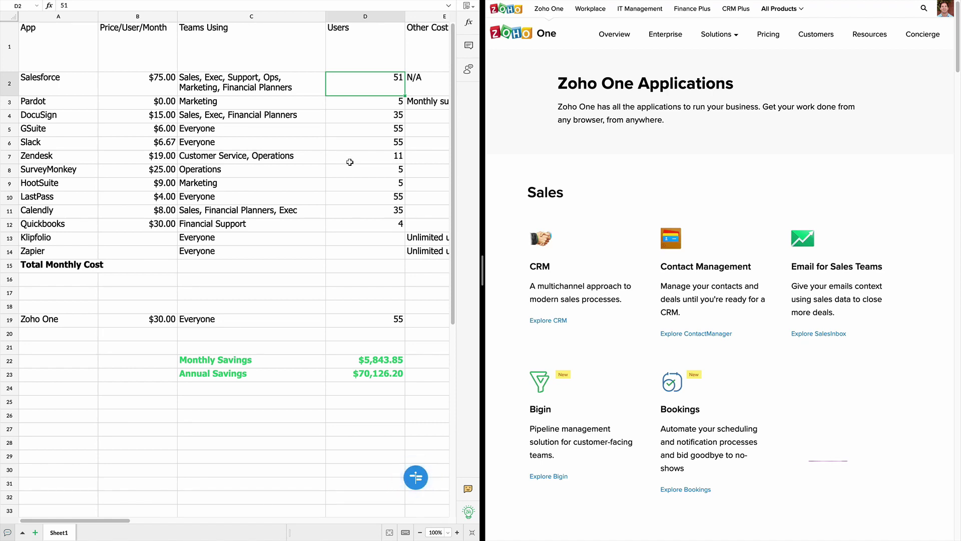
click(358, 169)
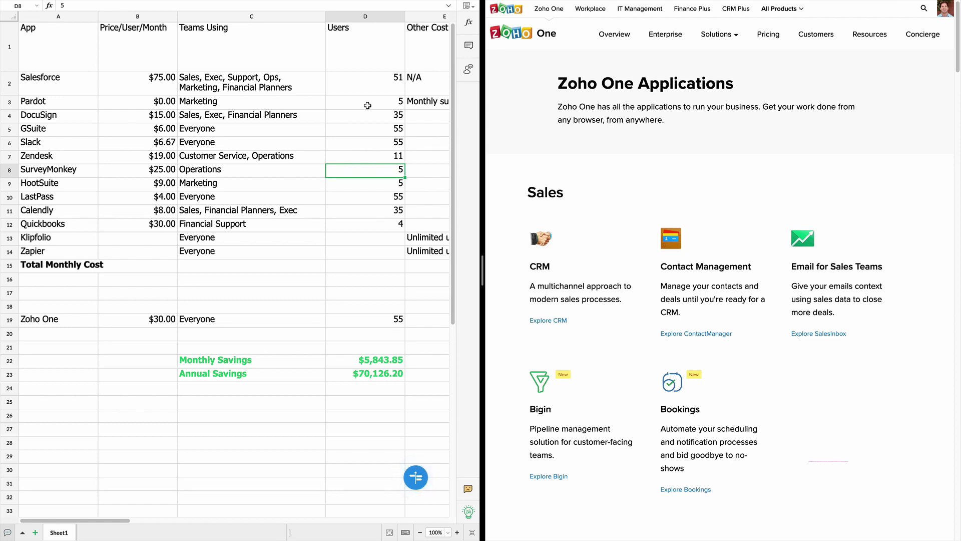
drag(360, 80, 359, 223)
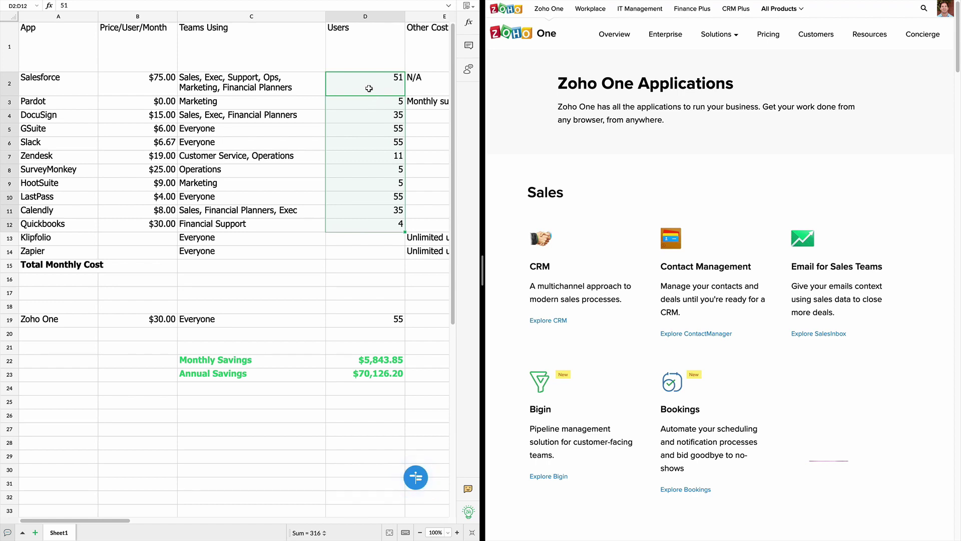
click(369, 88)
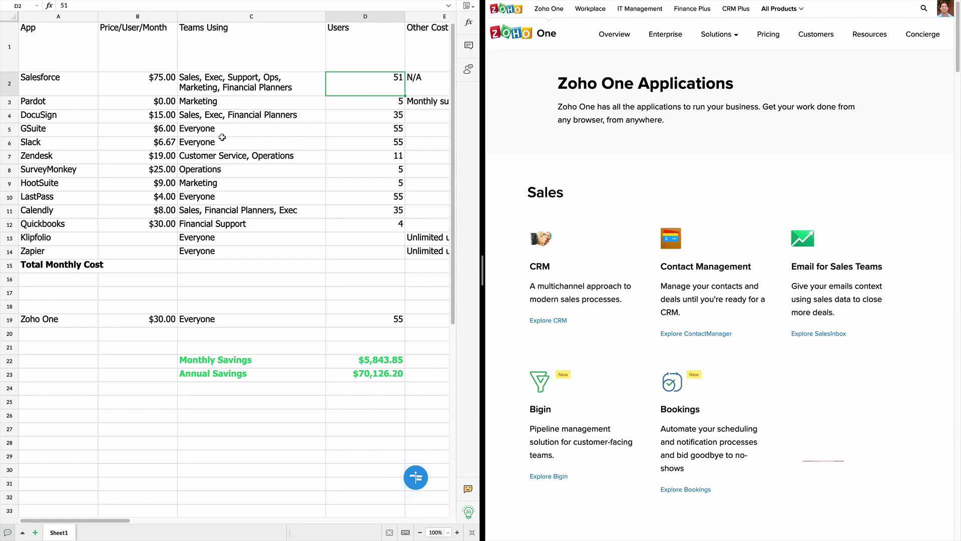
Select the app names in A2:A14 and examine the Sales, Marketing and Support apps on the Zoho One Applications page.
scroll(680, 173, down, 5)
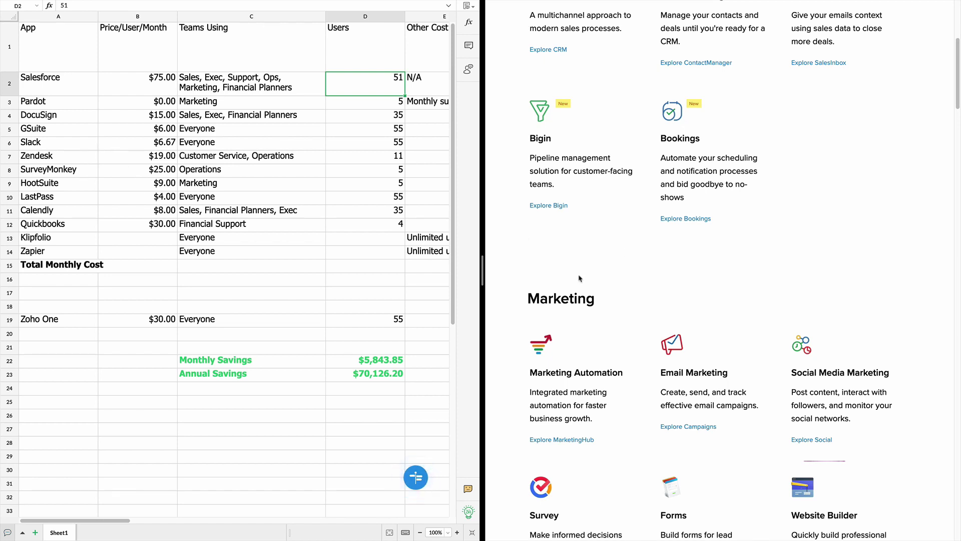
click(60, 184)
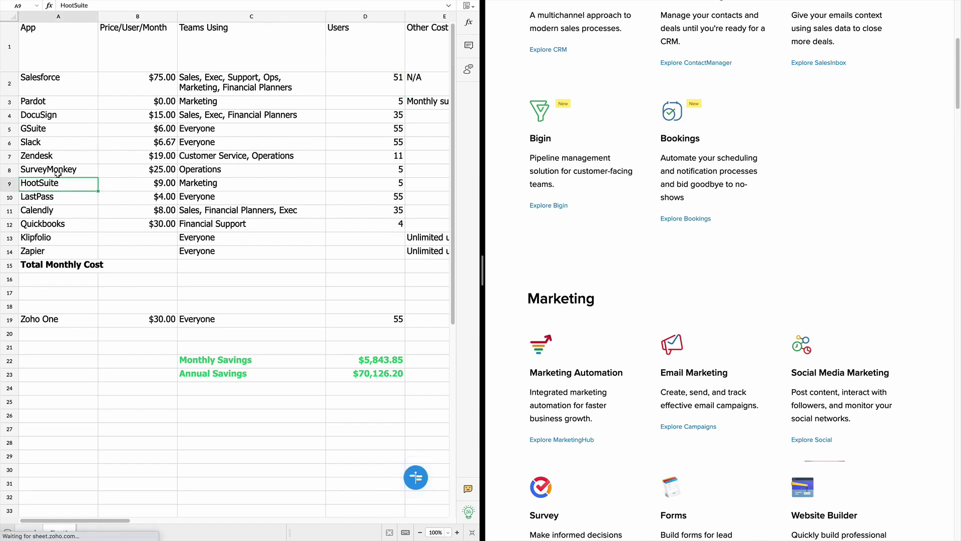
drag(40, 84, 66, 252)
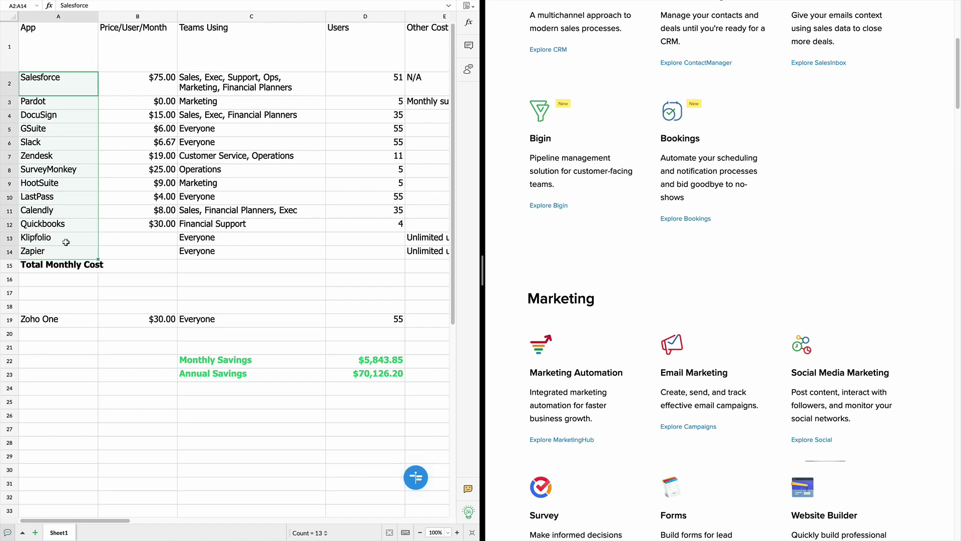
scroll(721, 264, down, 2)
scroll(721, 264, down, 10)
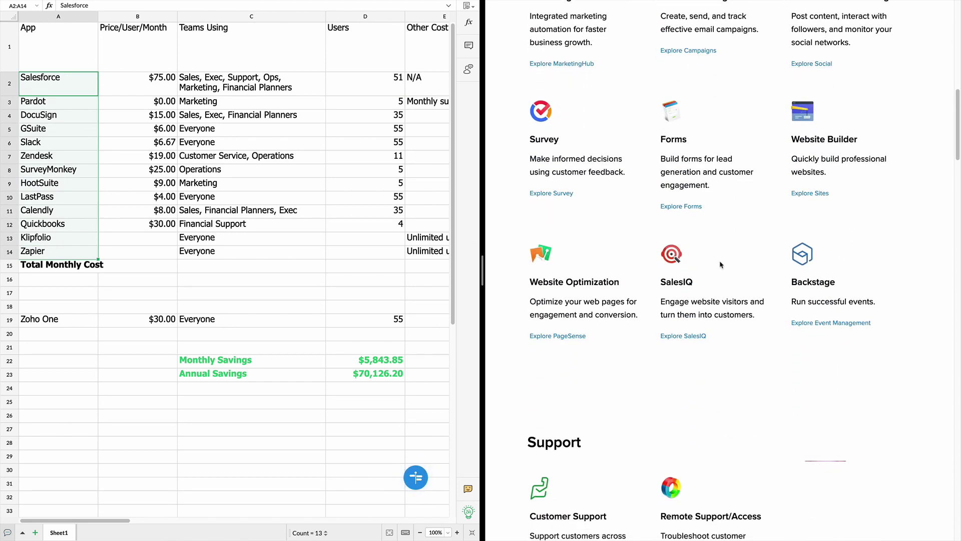
scroll(719, 264, down, 2)
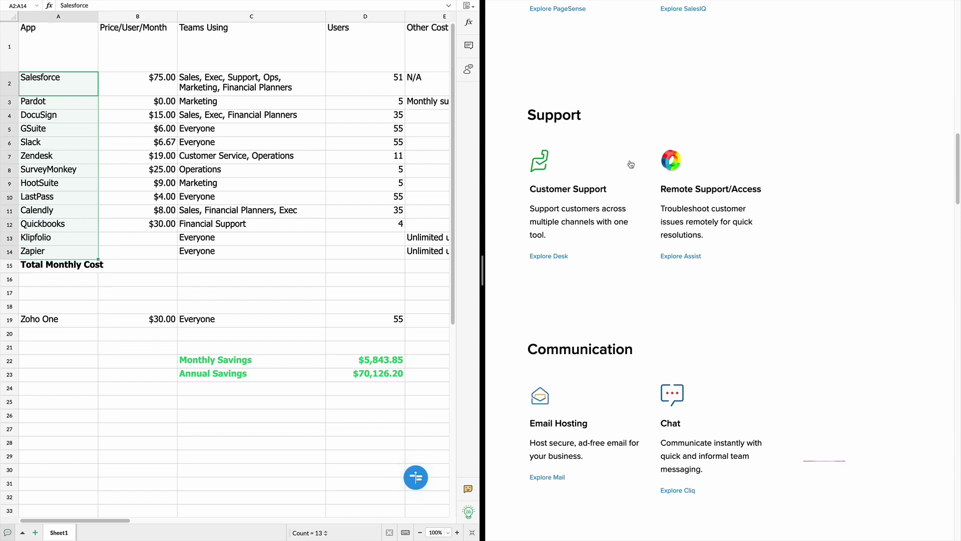
Examine the Zoho One apps from Communication and Collaboration through Business Process, and reselect the Salesforce cell A2.
scroll(699, 190, down, 2)
scroll(698, 190, down, 8)
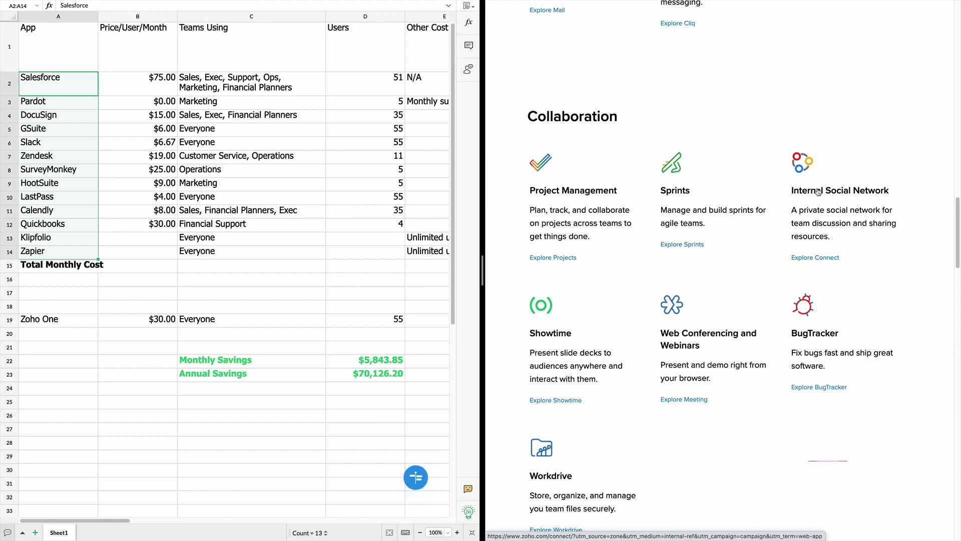
scroll(818, 191, down, 10)
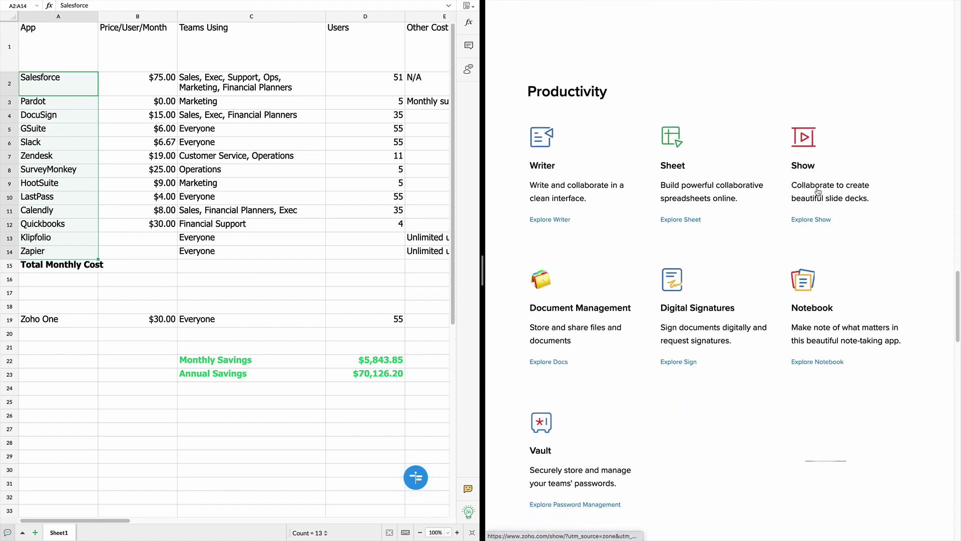
scroll(818, 192, down, 3)
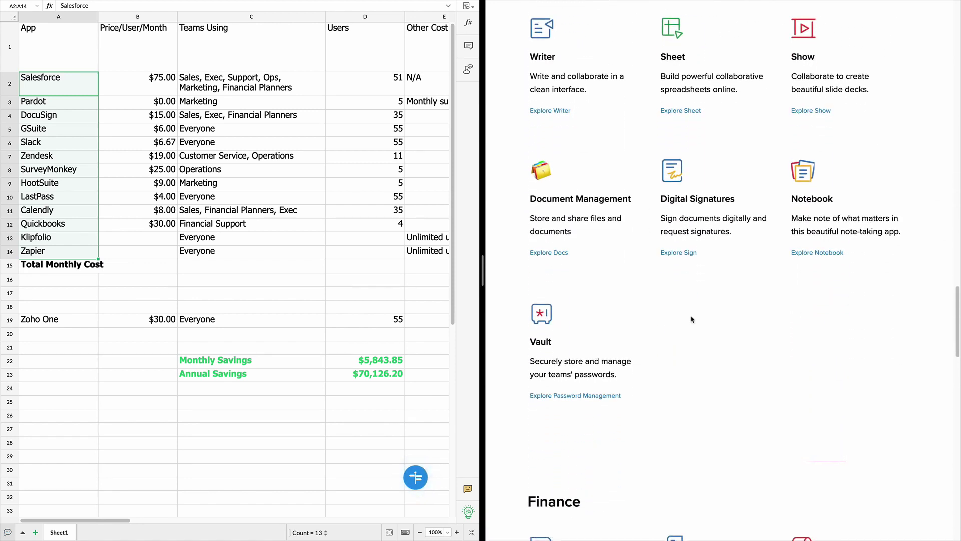
scroll(692, 319, down, 10)
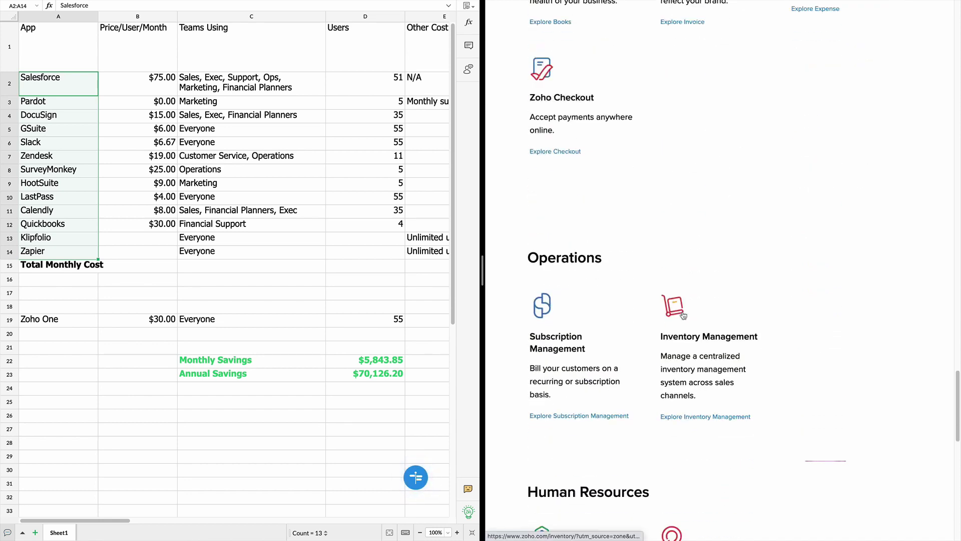
scroll(683, 315, down, 8)
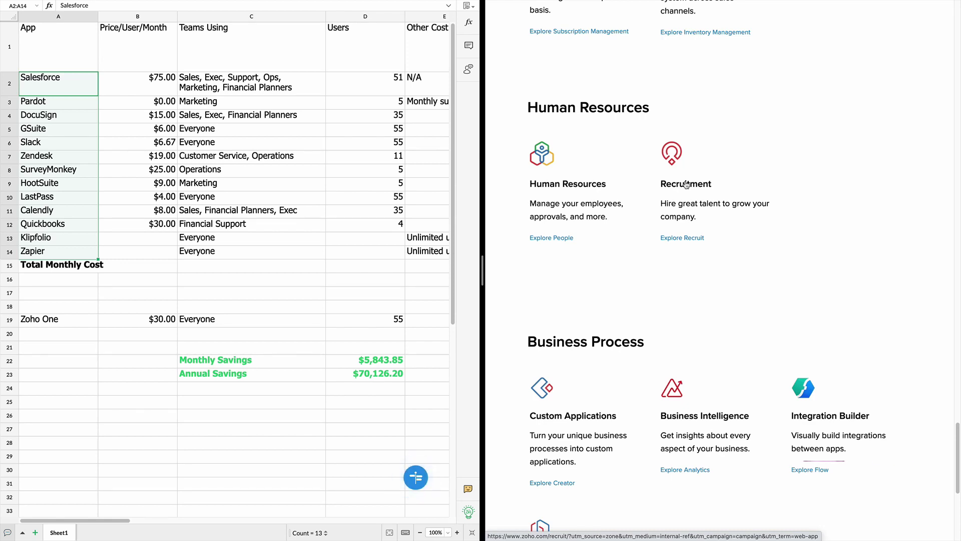
scroll(578, 264, down, 2)
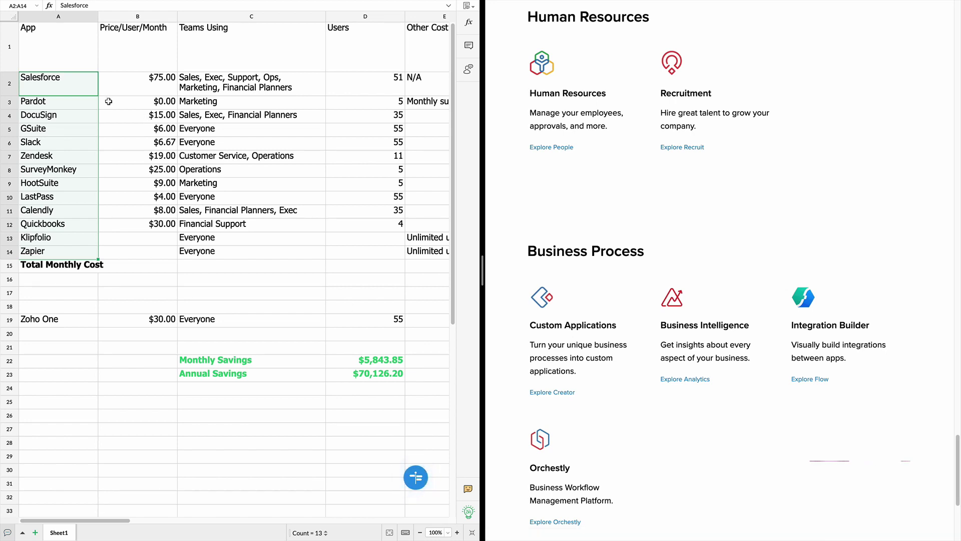
click(78, 94)
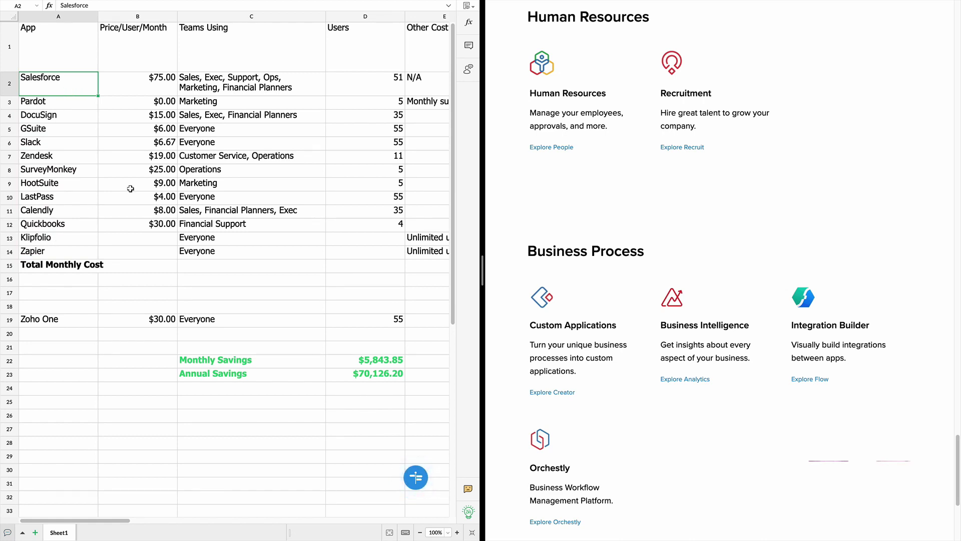
click(365, 17)
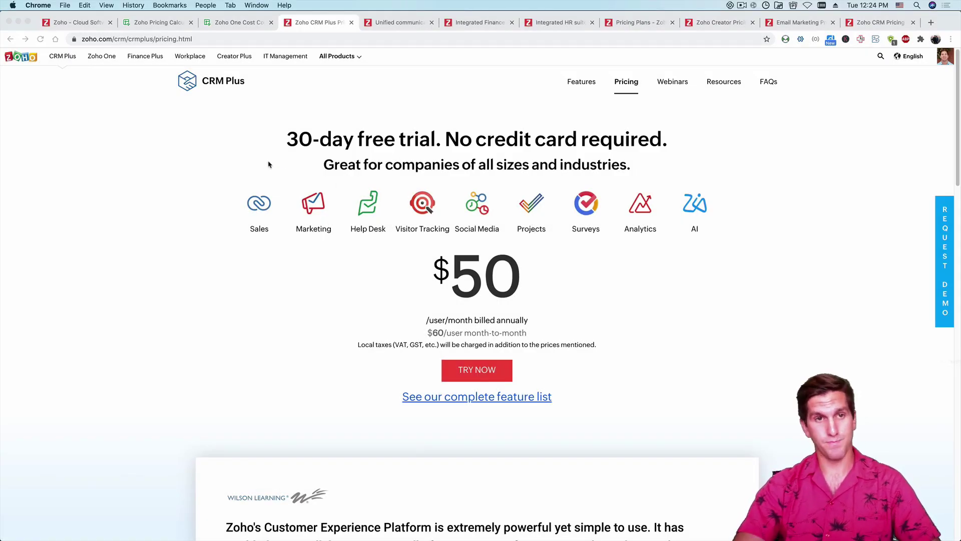
View the CRM Plus pricing page and the Zoho Workplace page, and return to the CRM Plus pricing.
click(284, 151)
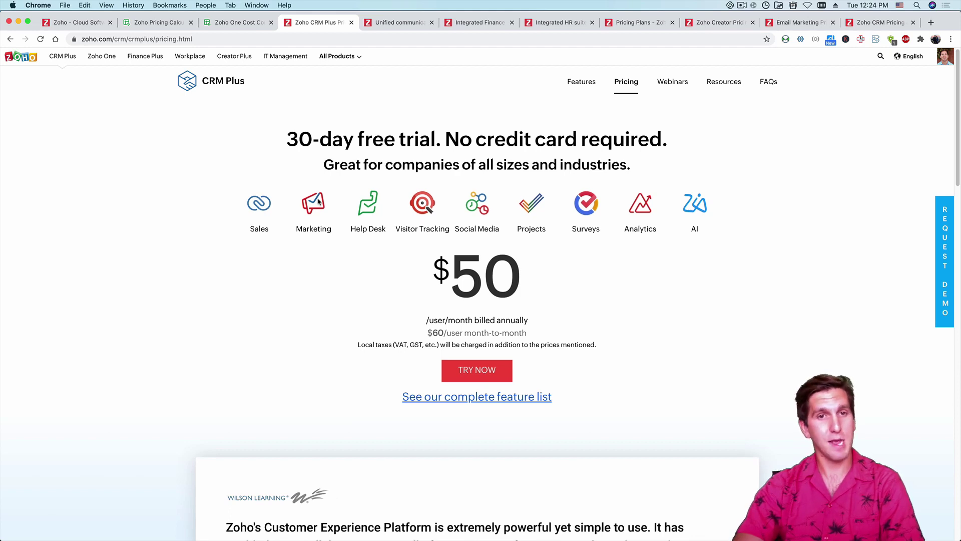
click(399, 23)
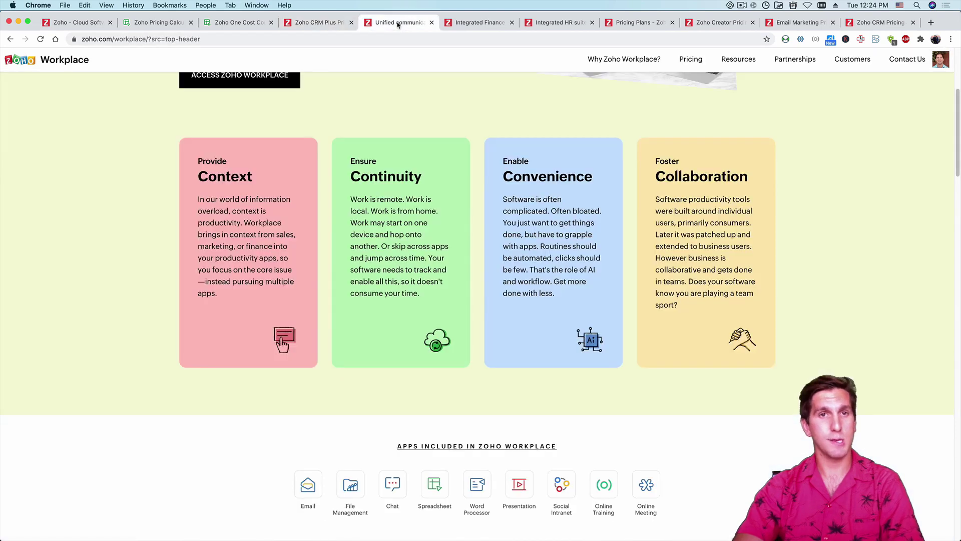
click(323, 23)
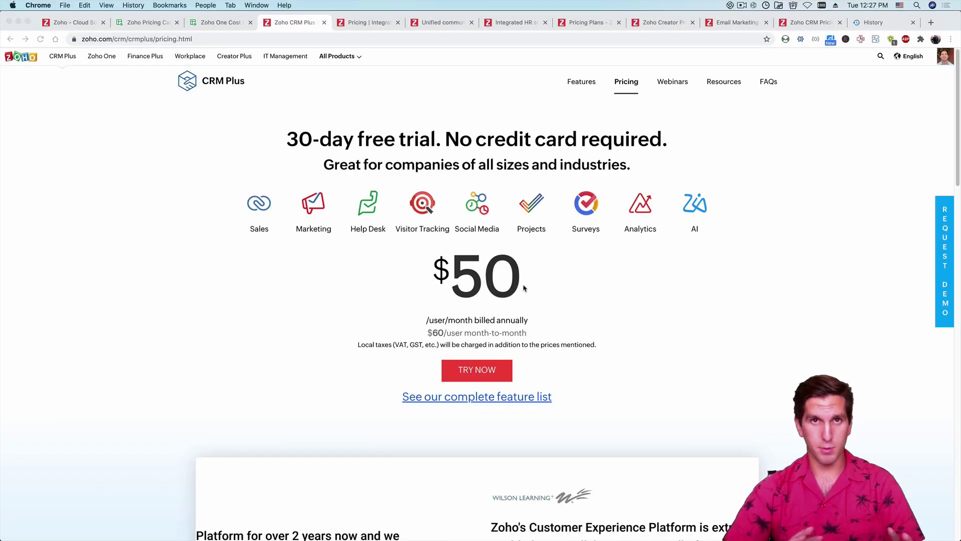
click(292, 136)
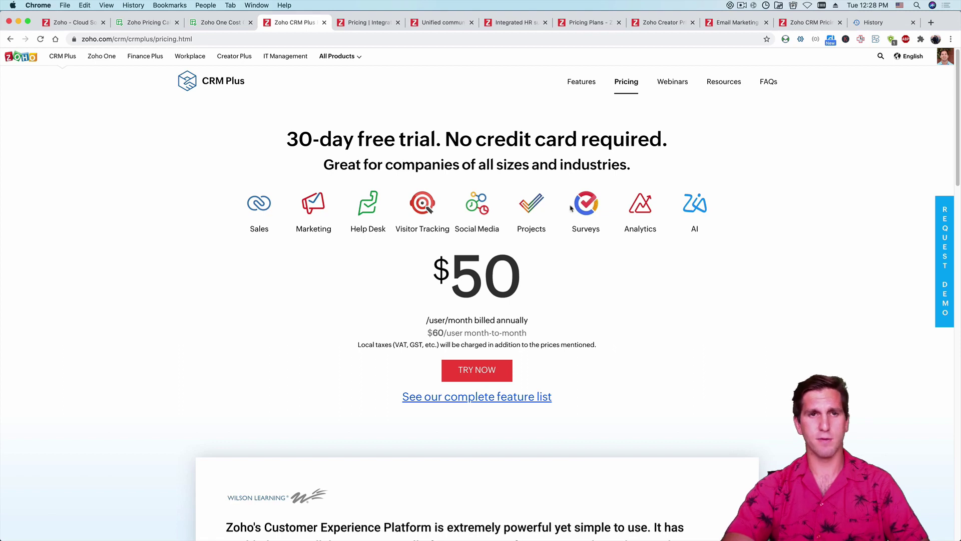
Switch to the Finance Plus pricing page and examine the included users line below the per-organisation price.
key(ctrl+Tab)
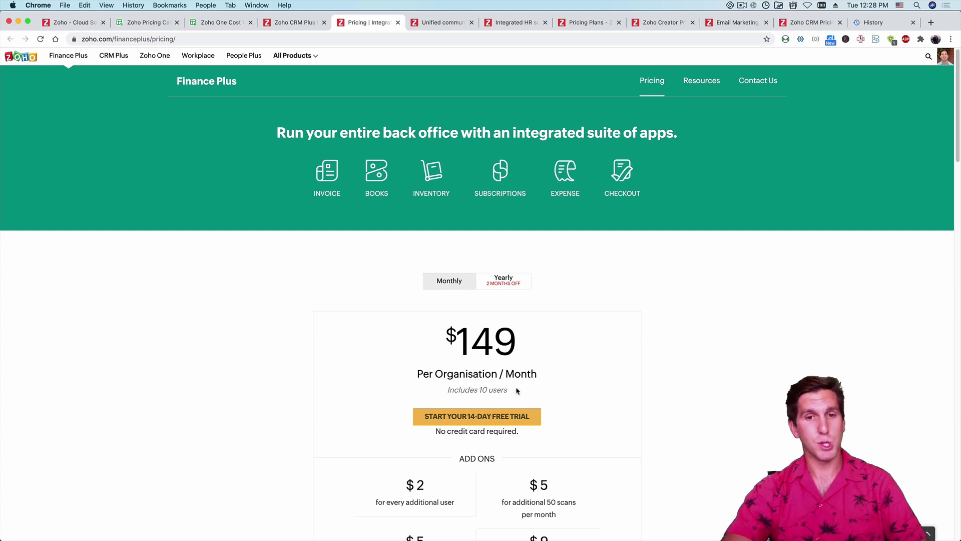
triple_click(499, 387)
click(499, 389)
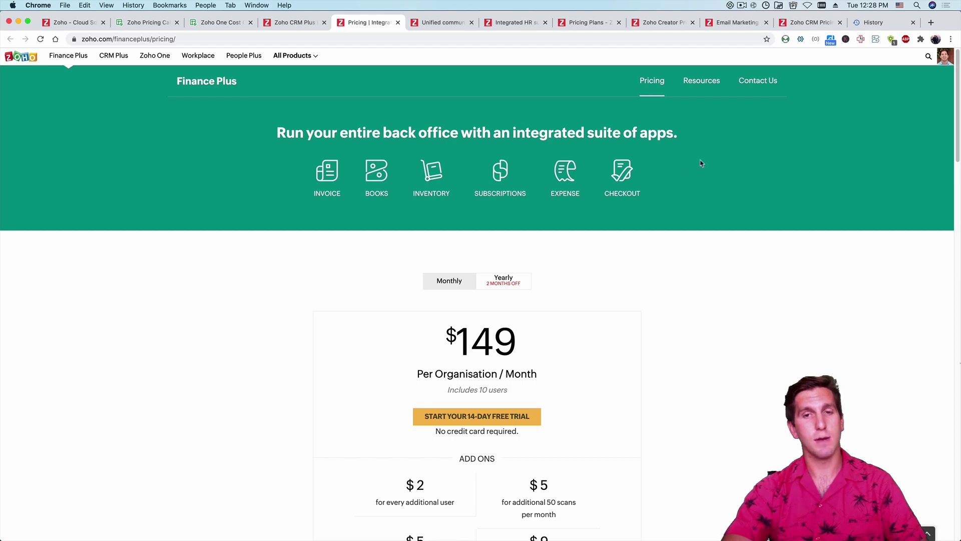
Examine the Finance Plus add-on price for every additional user and the list of apps in the suite.
scroll(431, 200, down, 3)
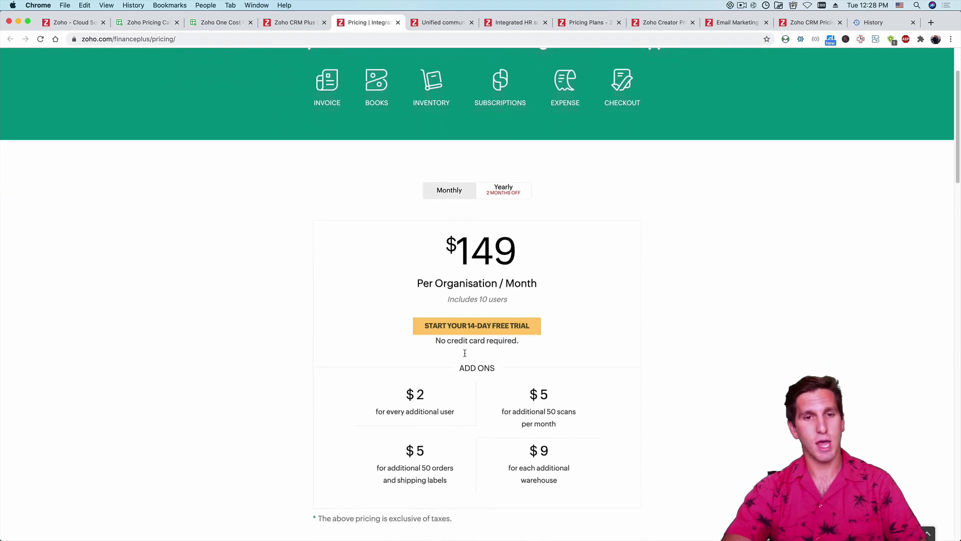
drag(460, 421, 405, 395)
click(399, 388)
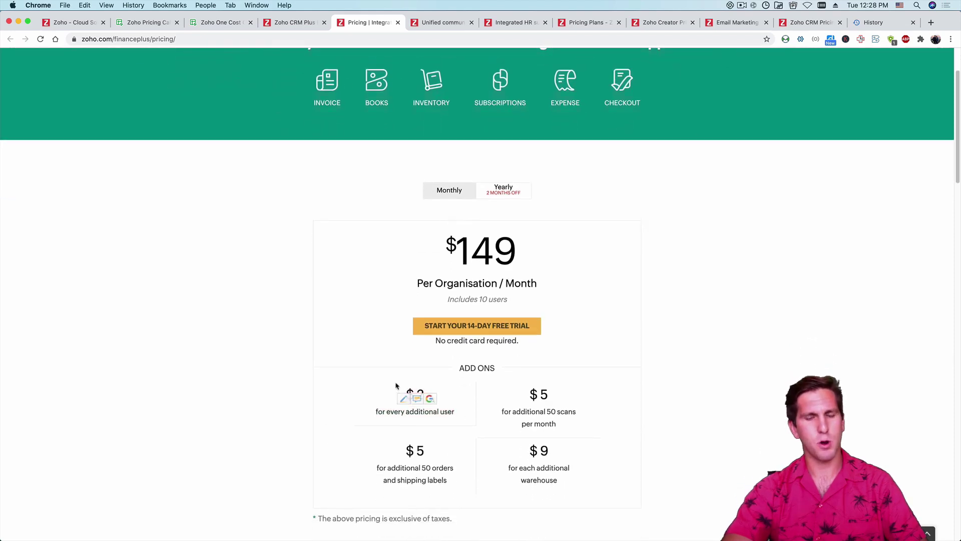
scroll(499, 126, up, 3)
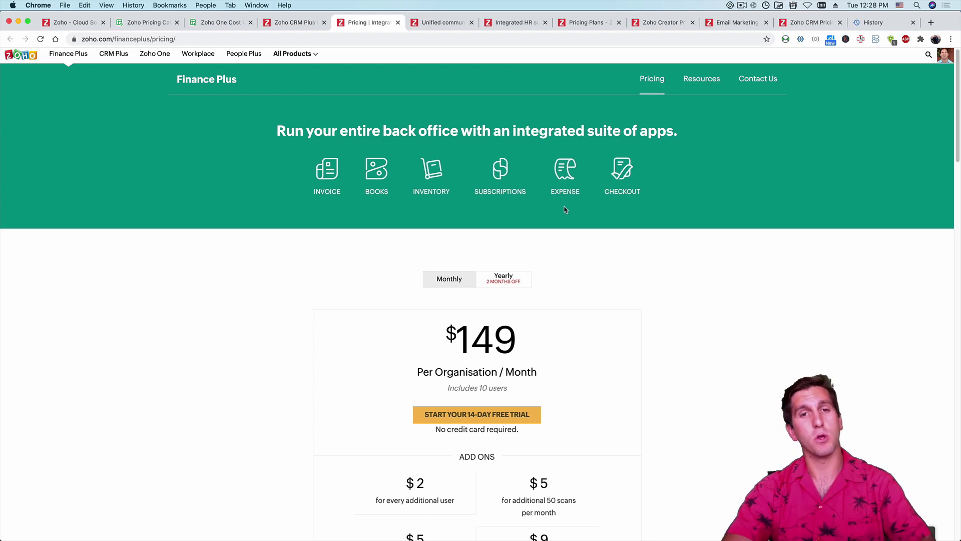
scroll(566, 205, up, 1)
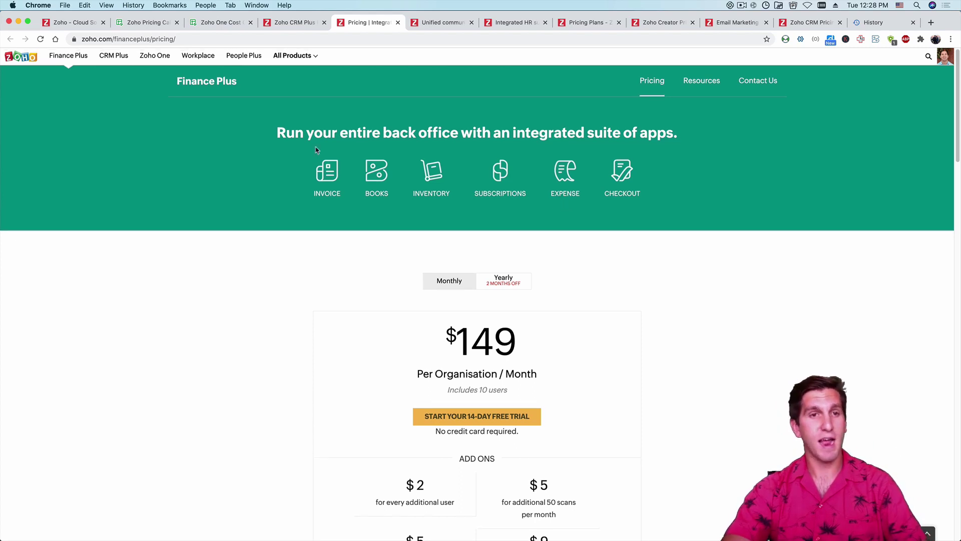
View the apps included in Zoho Workplace and the overview on the People Plus page.
key(ctrl+Tab)
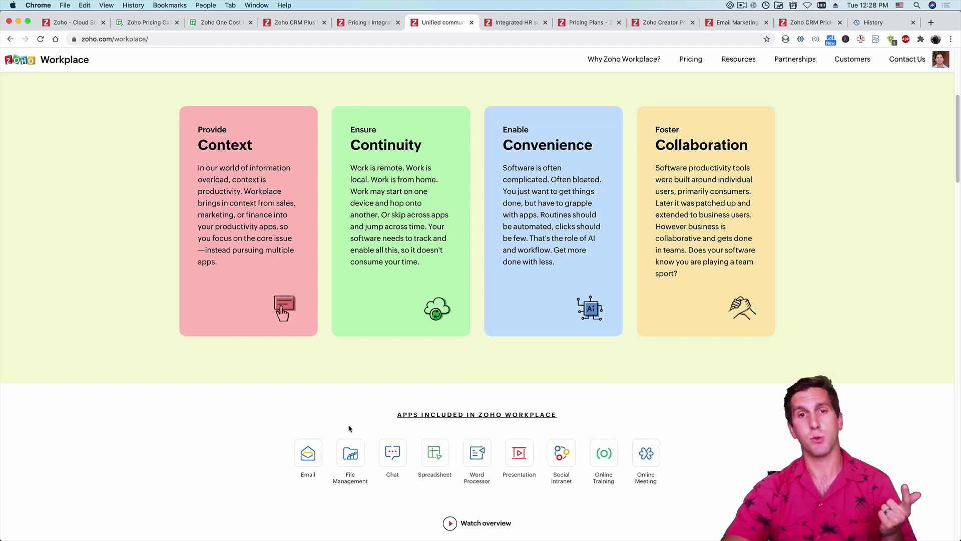
scroll(350, 428, down, 3)
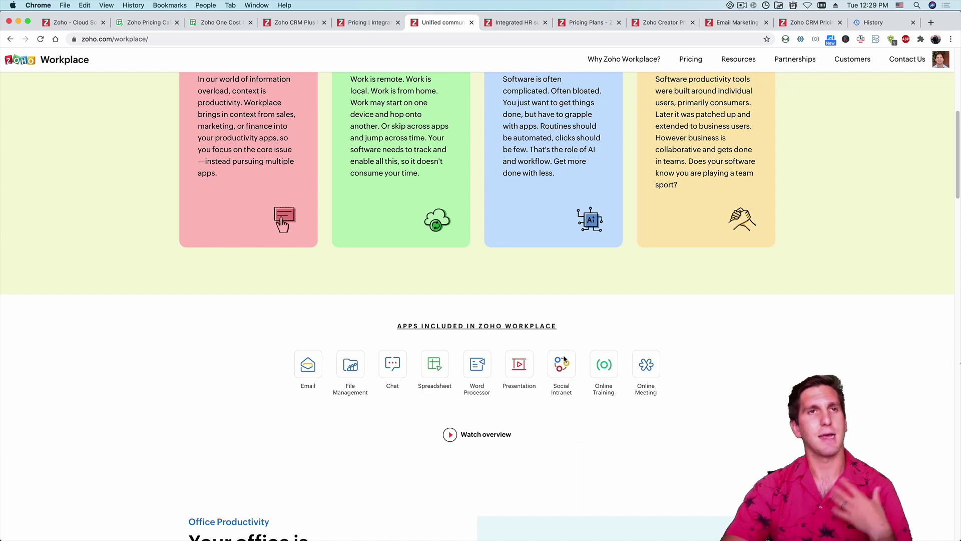
key(ctrl+Tab)
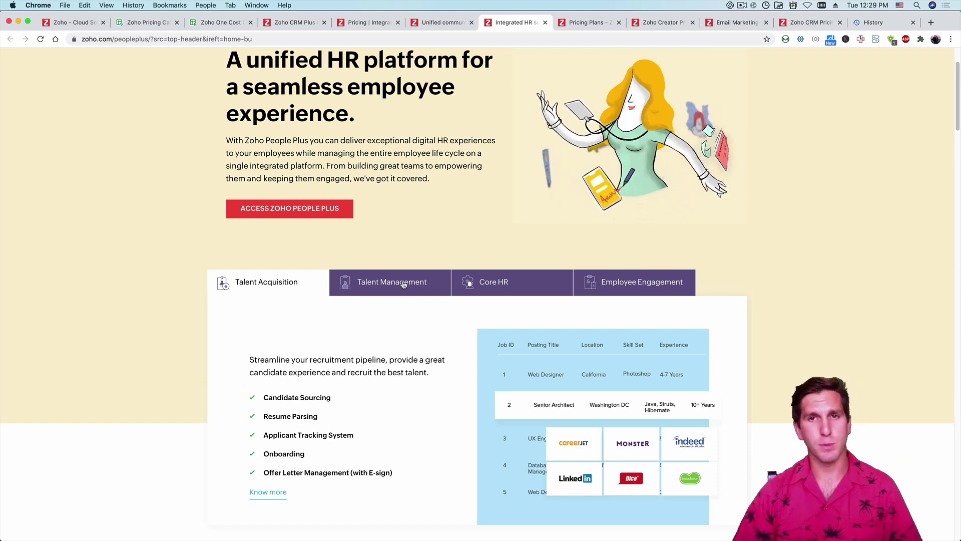
scroll(393, 223, up, 3)
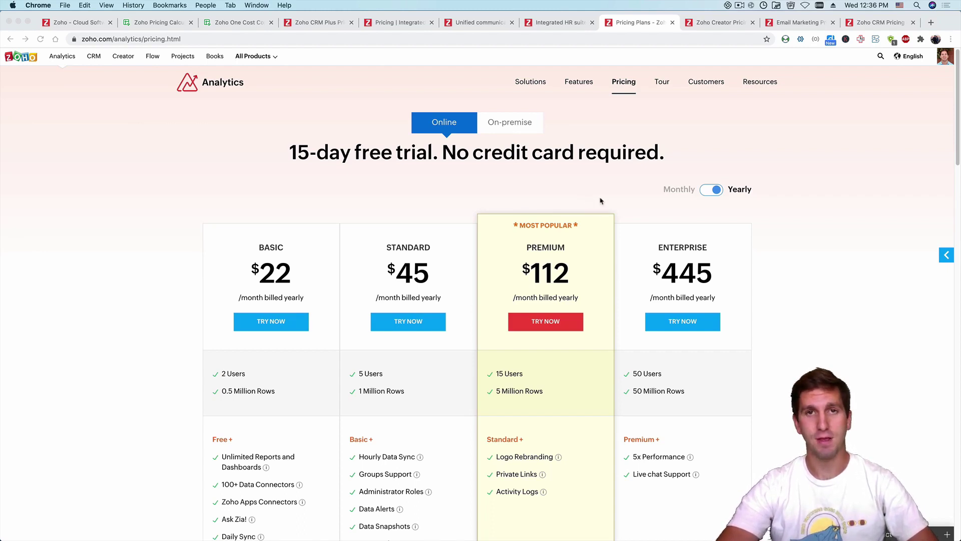
Look through the Zoho Analytics, Creator, Campaigns and CRM pricing pages.
click(615, 174)
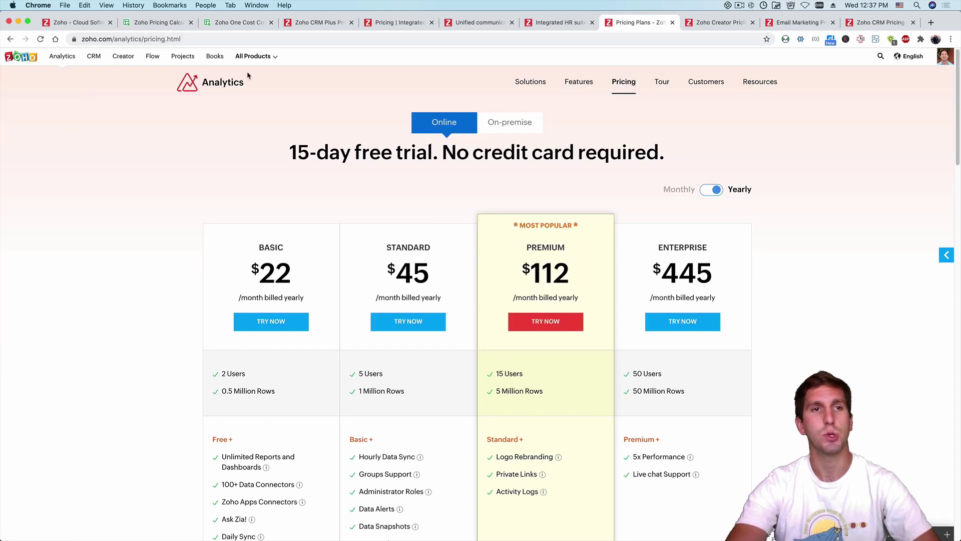
click(240, 59)
click(198, 121)
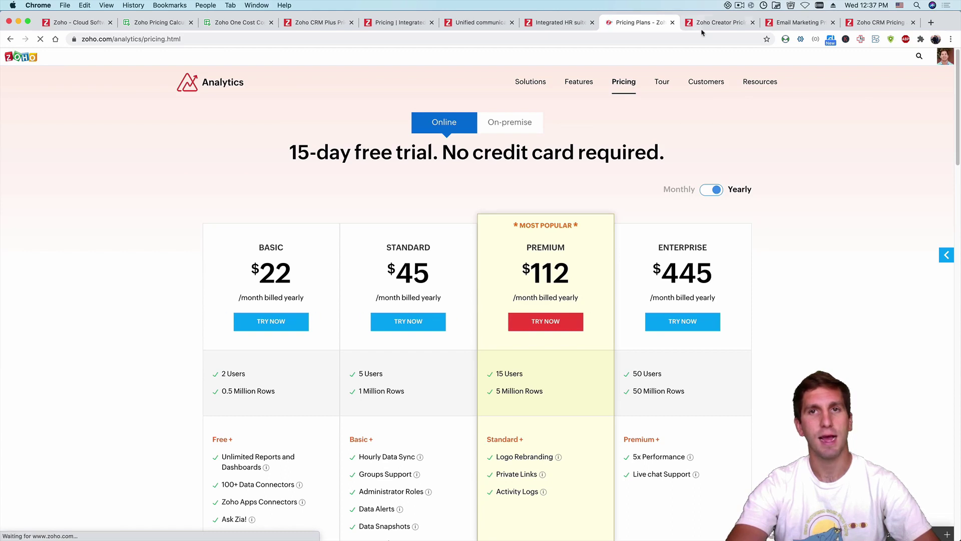
click(714, 22)
key(ctrl+Tab)
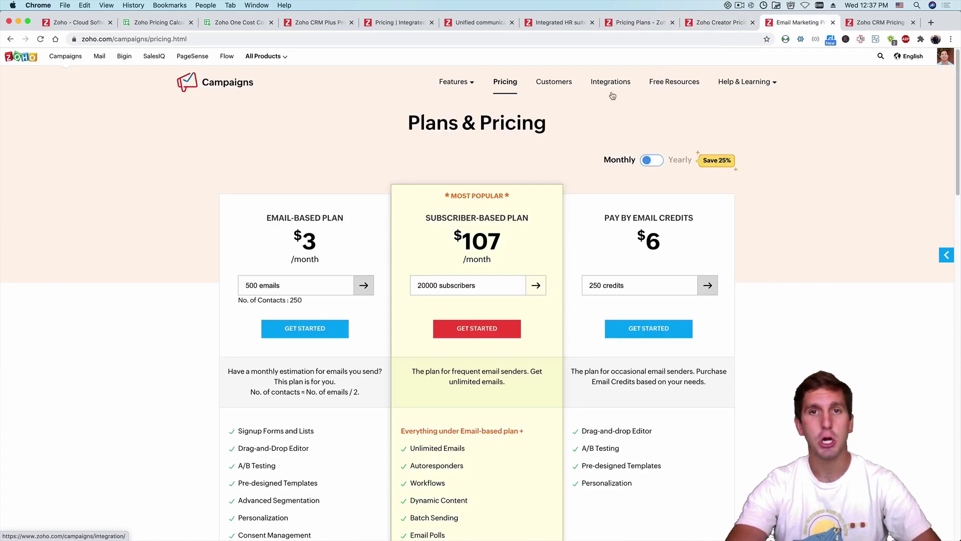
key(ctrl+Tab)
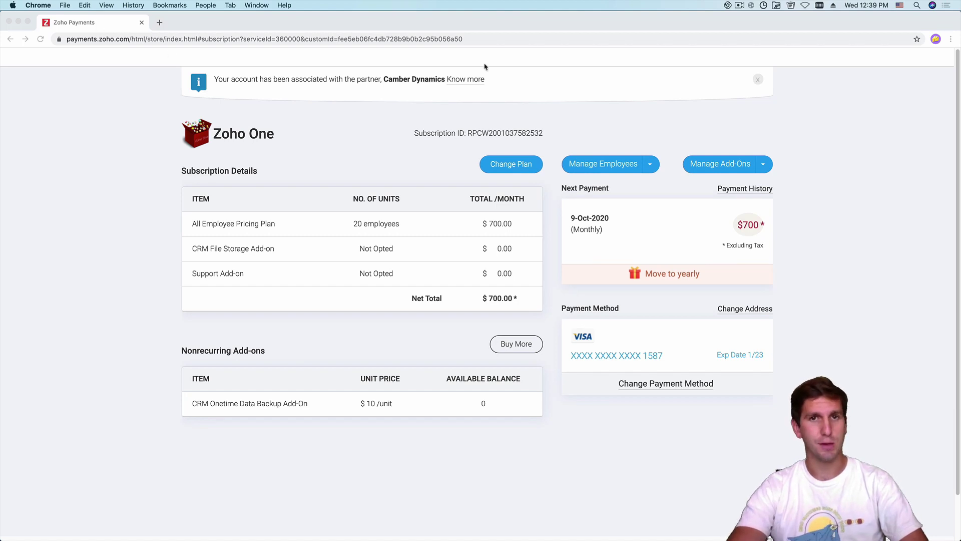
Show the options for adding or reducing employees on the Zoho One subscription page and dismiss them.
click(331, 170)
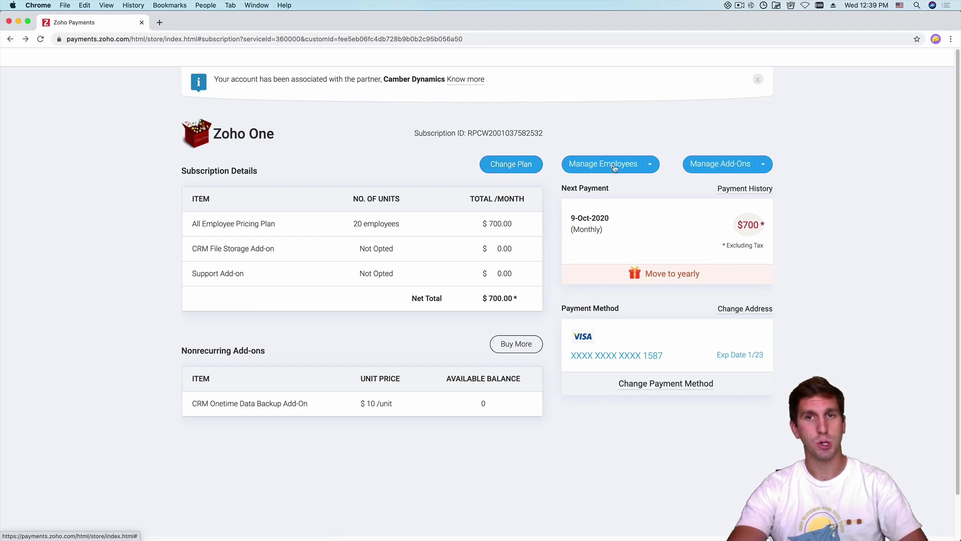
click(649, 165)
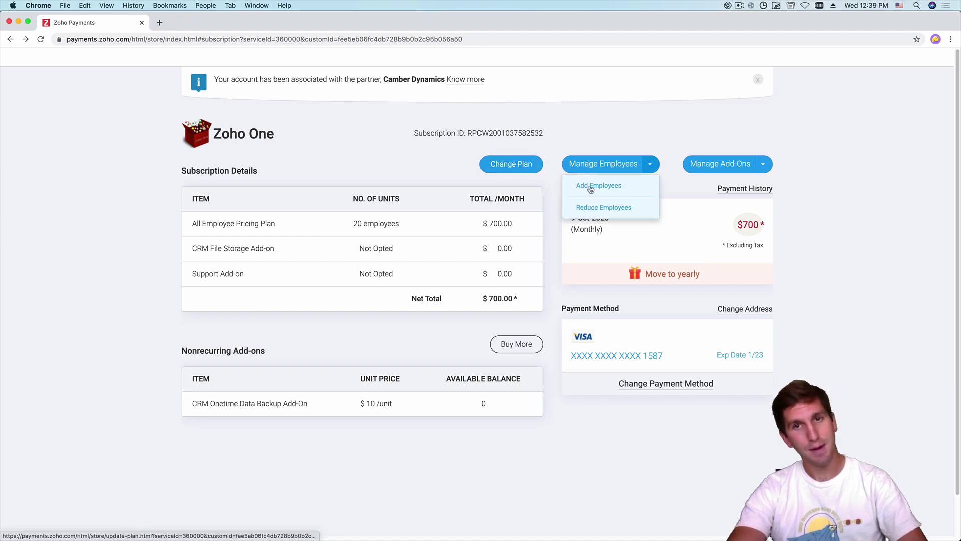
click(587, 119)
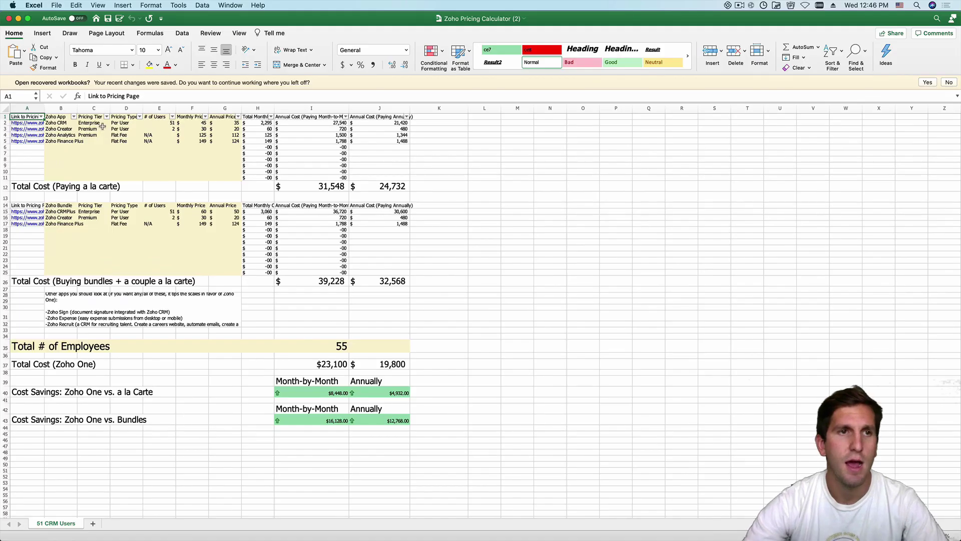
Examine the a la carte, bundle, employee count and month-to-month Zoho One cost rows in the Zoho Pricing Calculator.
click(56, 123)
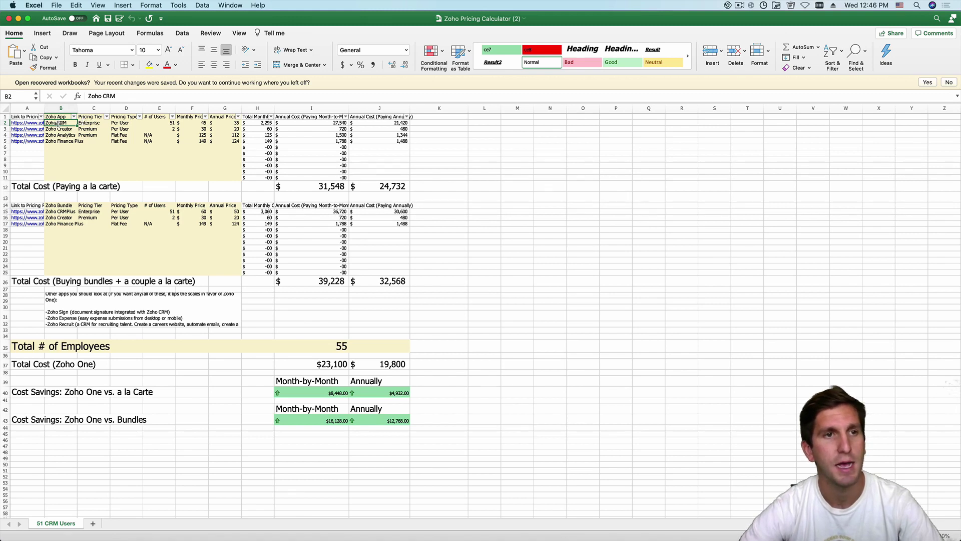
click(33, 186)
click(26, 283)
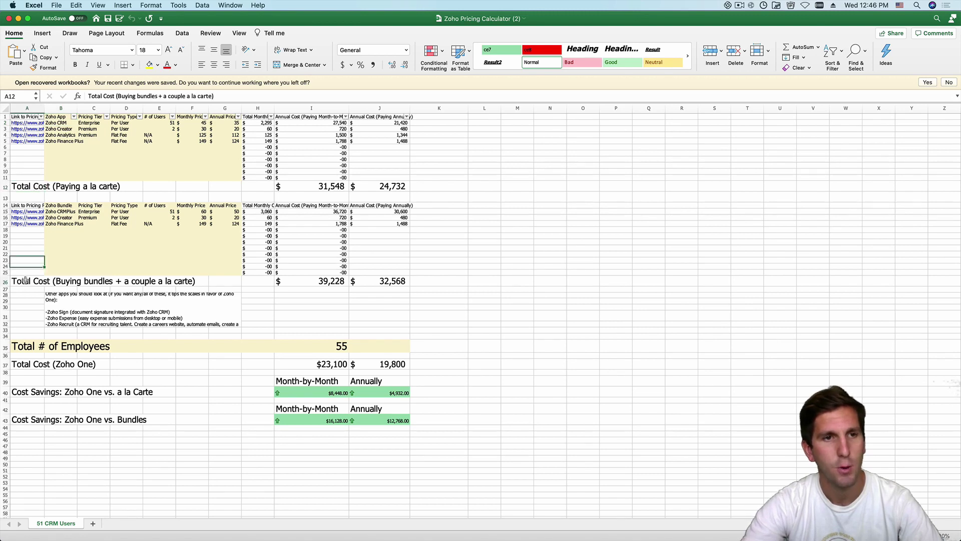
click(23, 346)
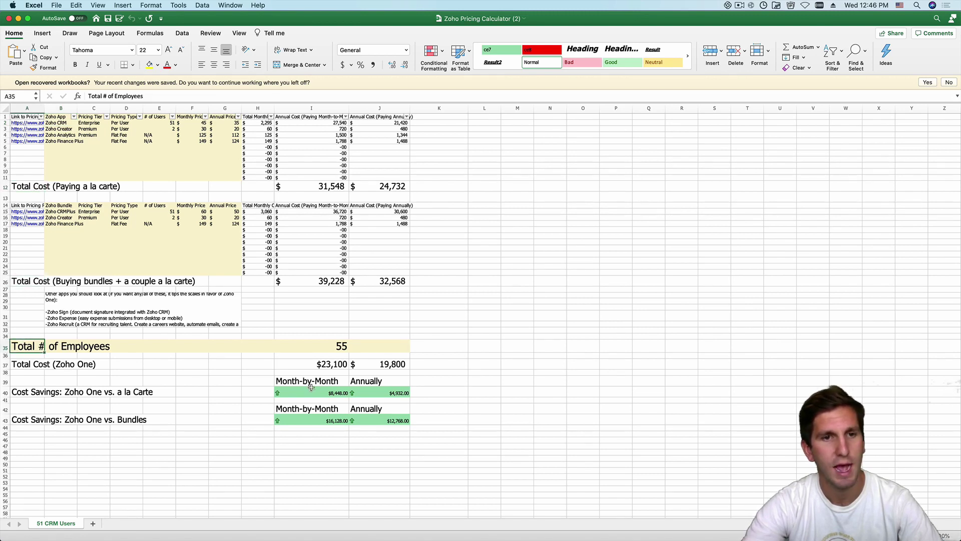
click(322, 361)
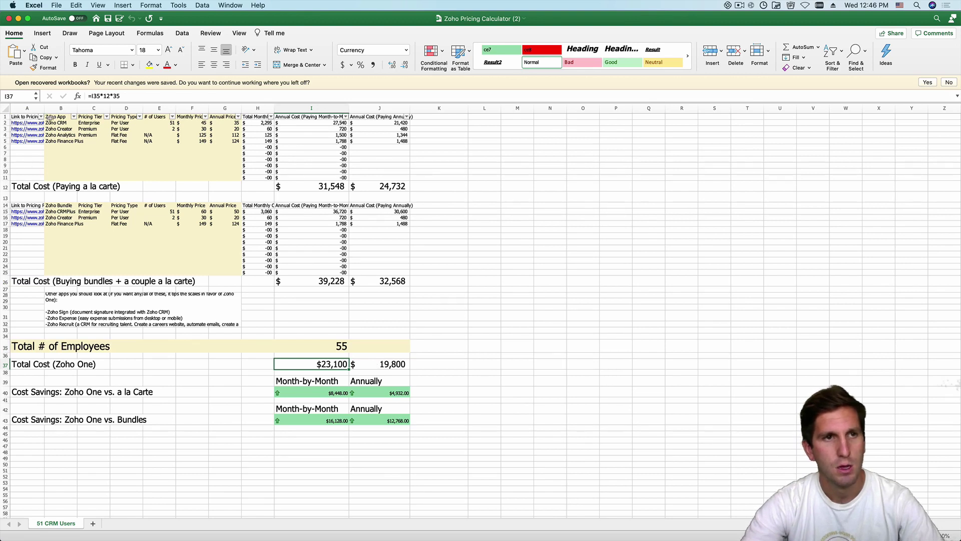
Go through the a la carte apps in B2:B5 and the user entries for Zoho Analytics and Finance Plus.
click(60, 123)
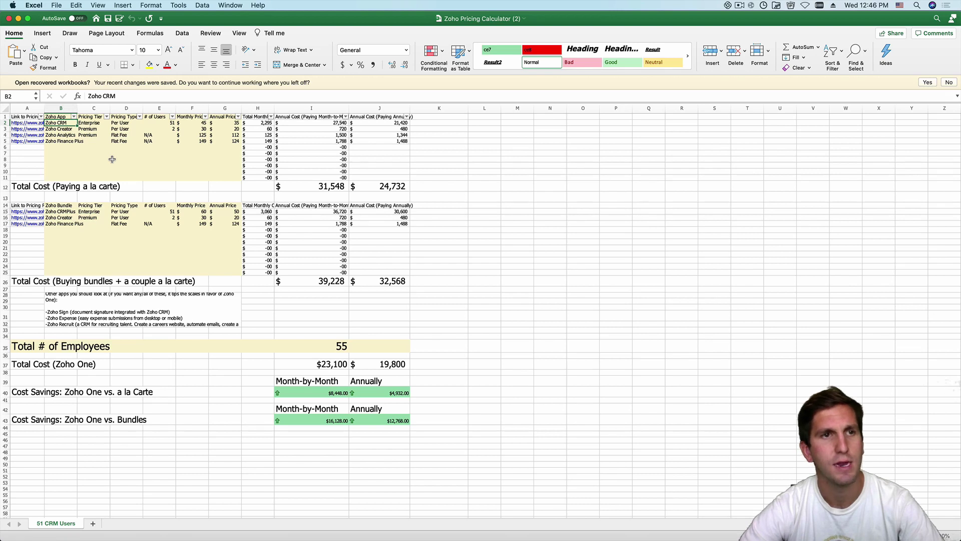
key(Down)
key(Down)
key(Down)
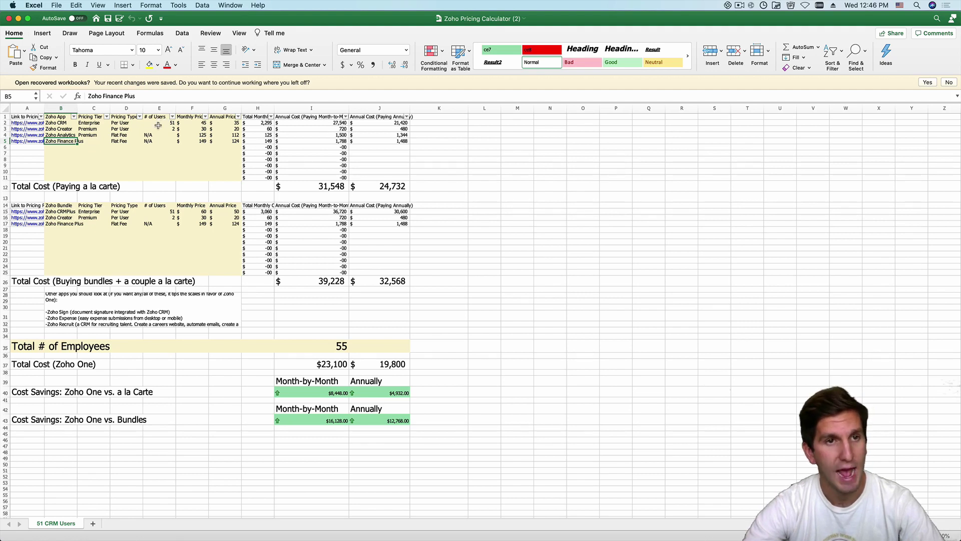
click(154, 135)
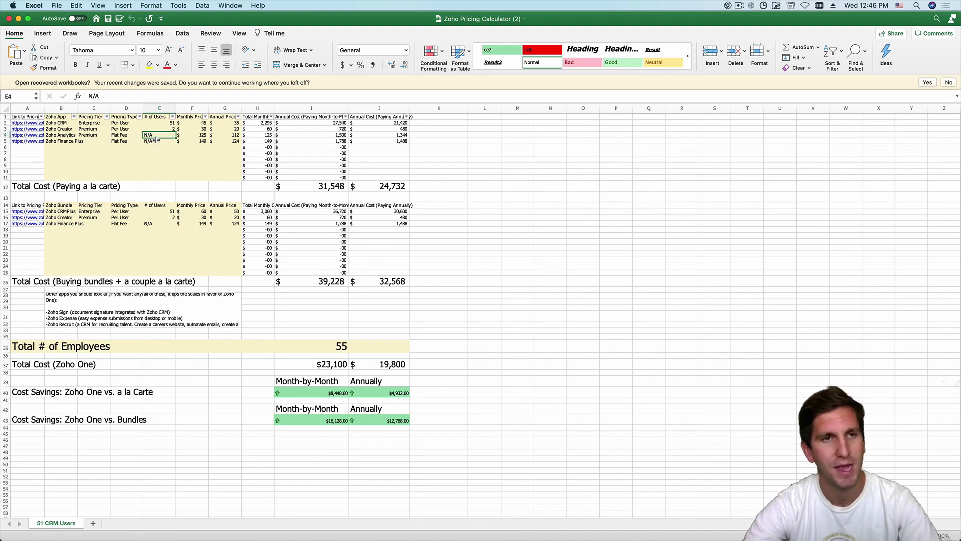
click(156, 140)
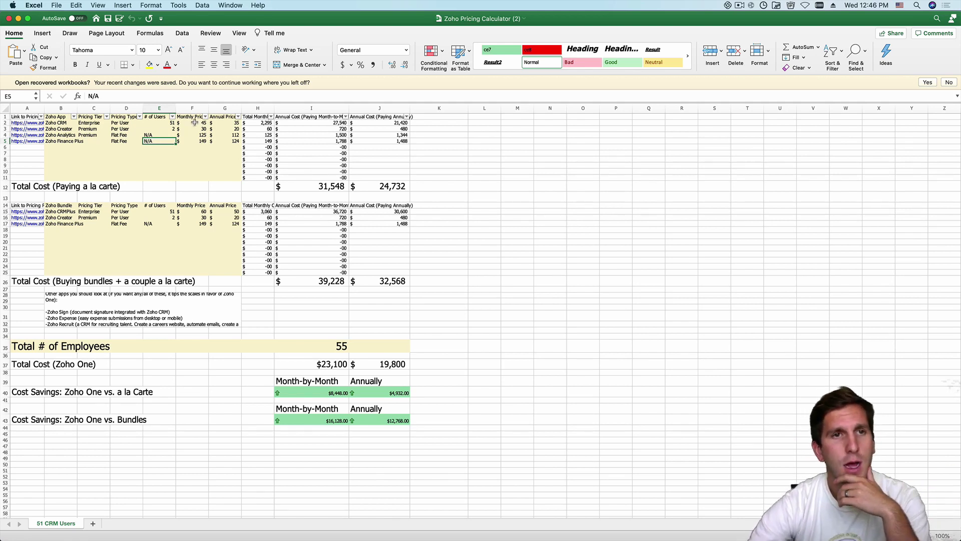
Show the pricing type choices for Zoho CRM and examine the pricing types of Zoho Analytics and Finance Plus.
click(129, 123)
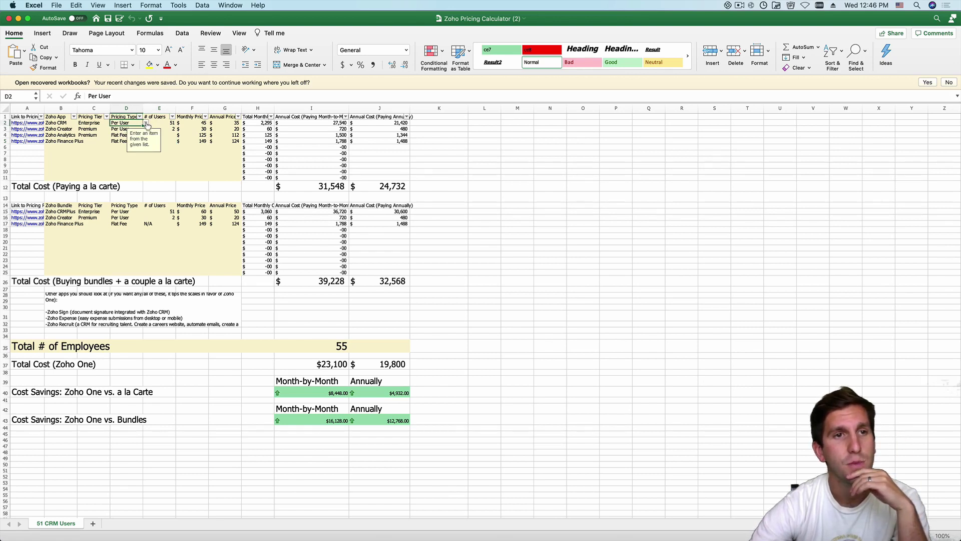
click(146, 124)
click(129, 133)
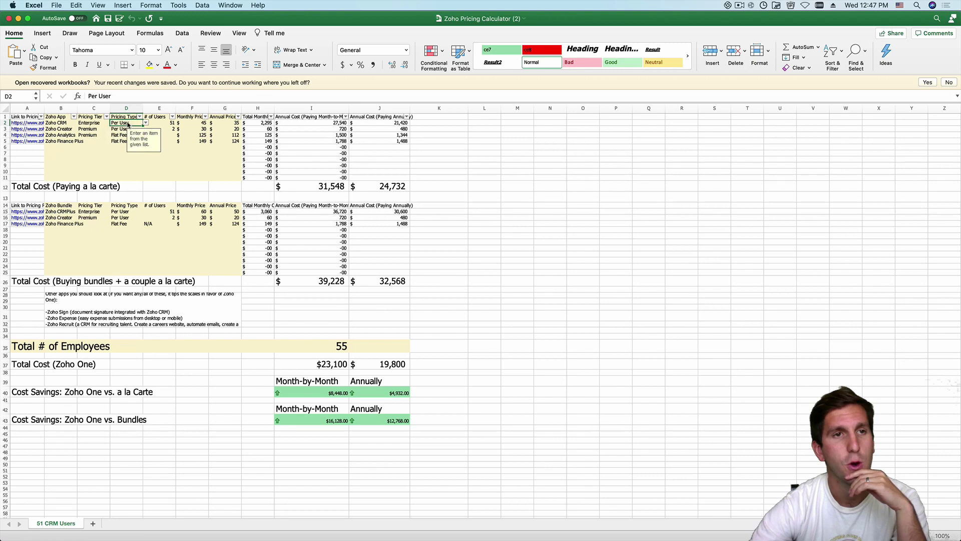
click(120, 136)
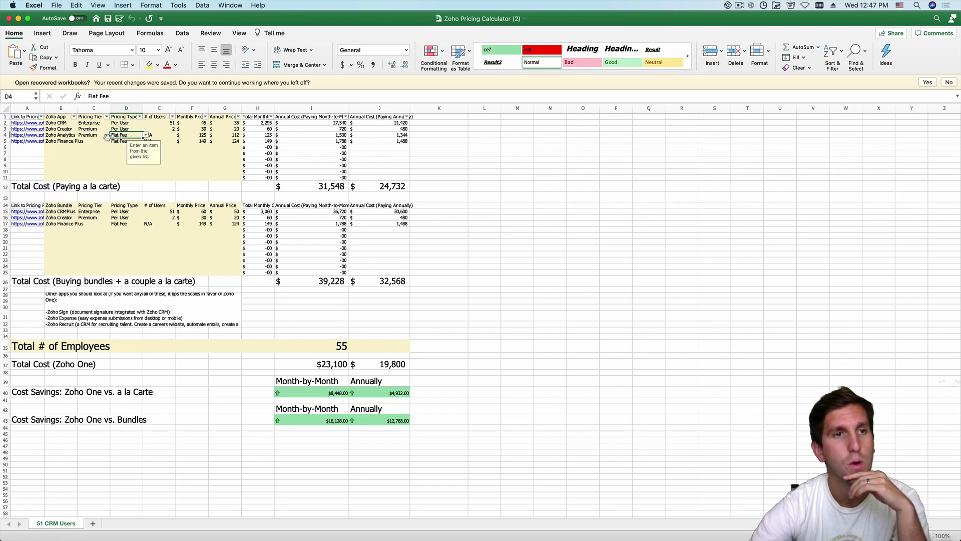
click(57, 136)
click(121, 133)
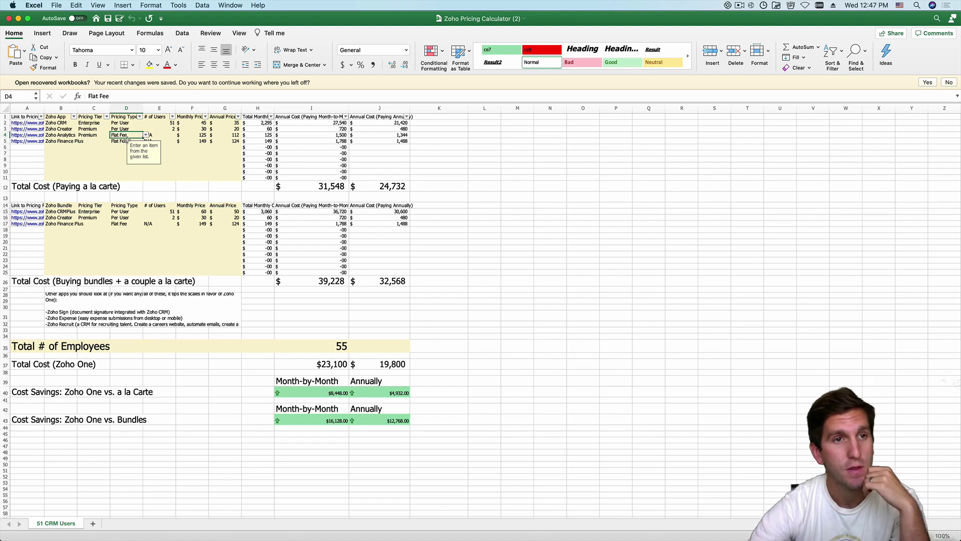
click(120, 140)
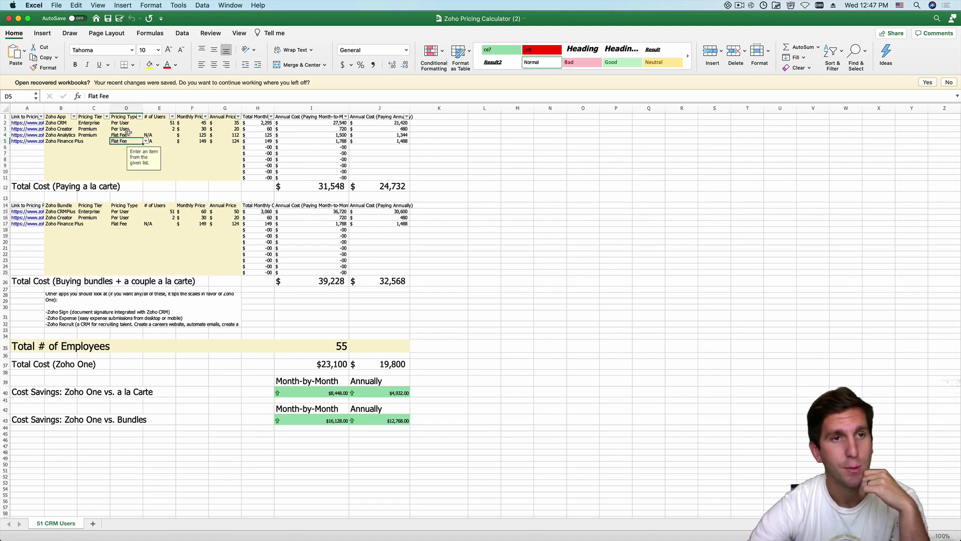
Compare the Monthly Price and Annual Price columns and select Zoho CRM's monthly price in F2.
click(199, 124)
click(191, 117)
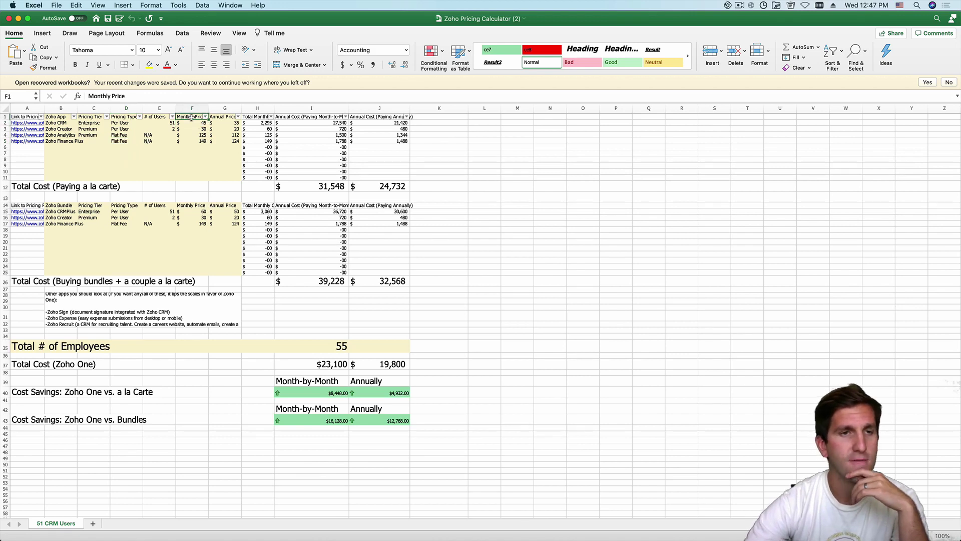
key(Right)
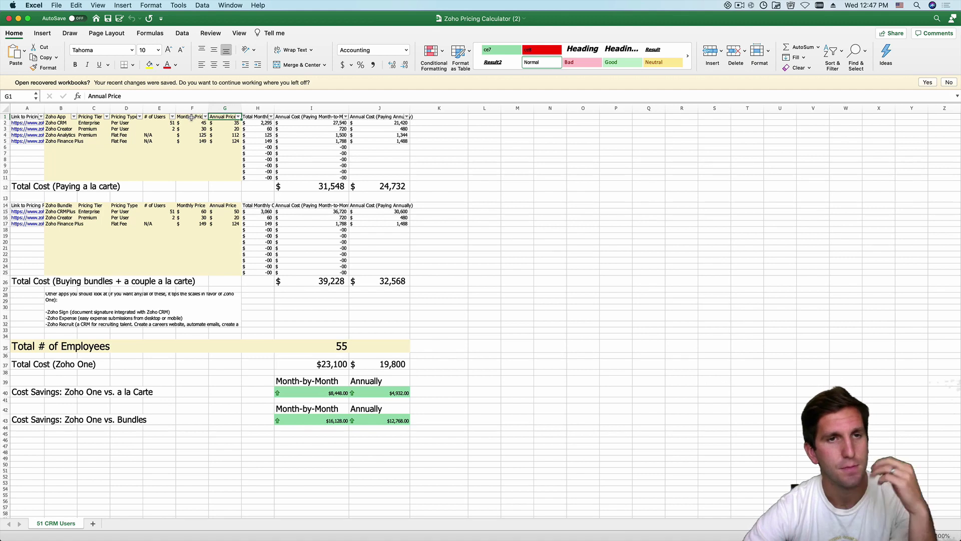
key(Left)
key(Right)
key(Left)
key(Down)
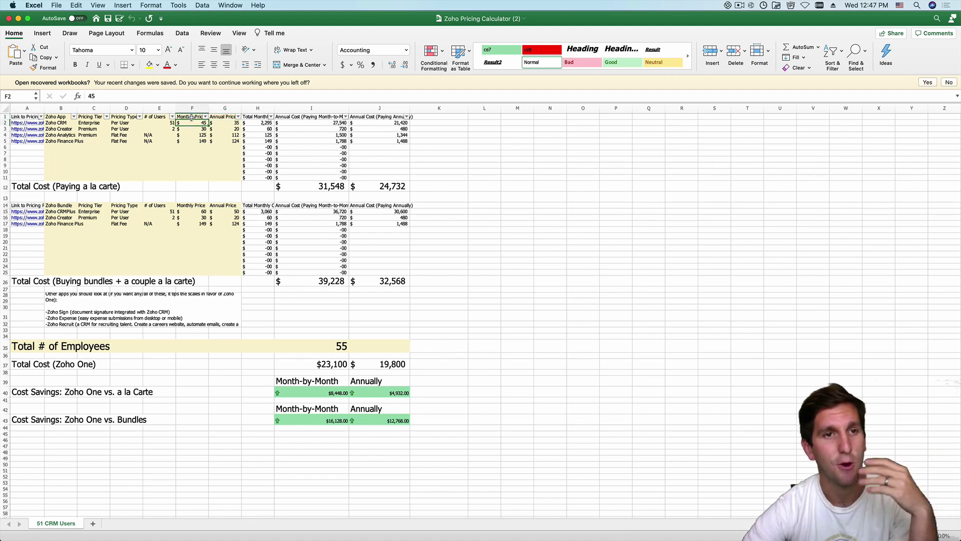
Switch to the Zoho CRM pricing page in Chrome, highlight the Enterprise yearly price, and show the monthly prices.
key(super+Tab)
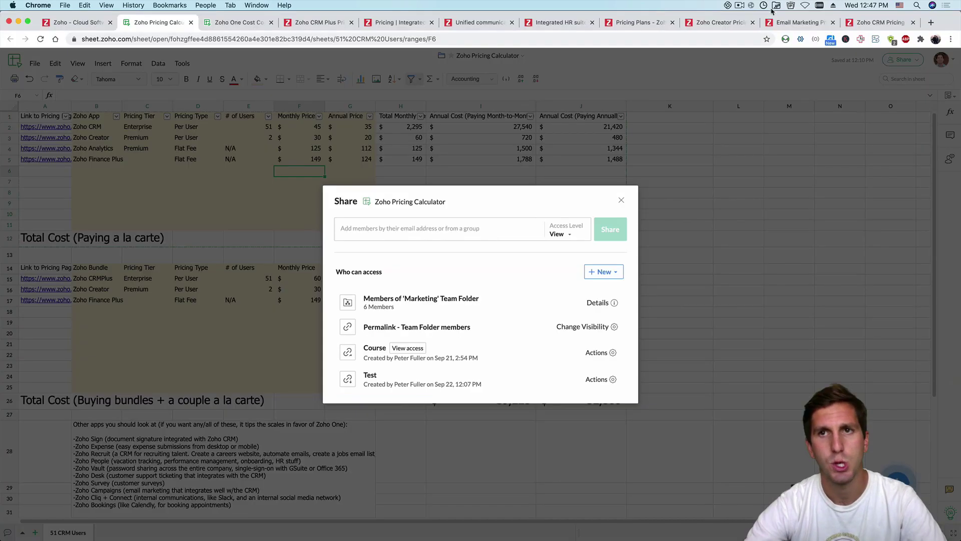
click(856, 25)
scroll(534, 225, down, 3)
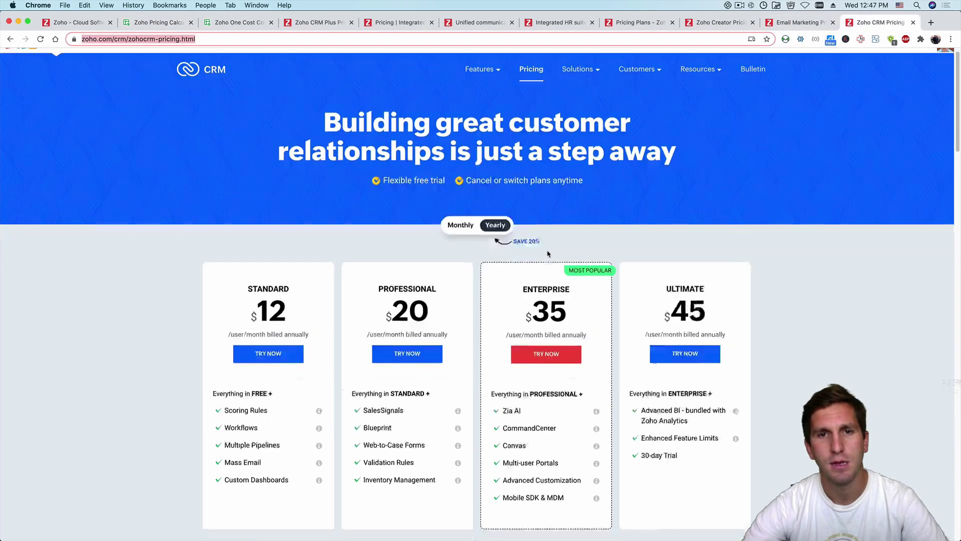
drag(520, 215, 539, 256)
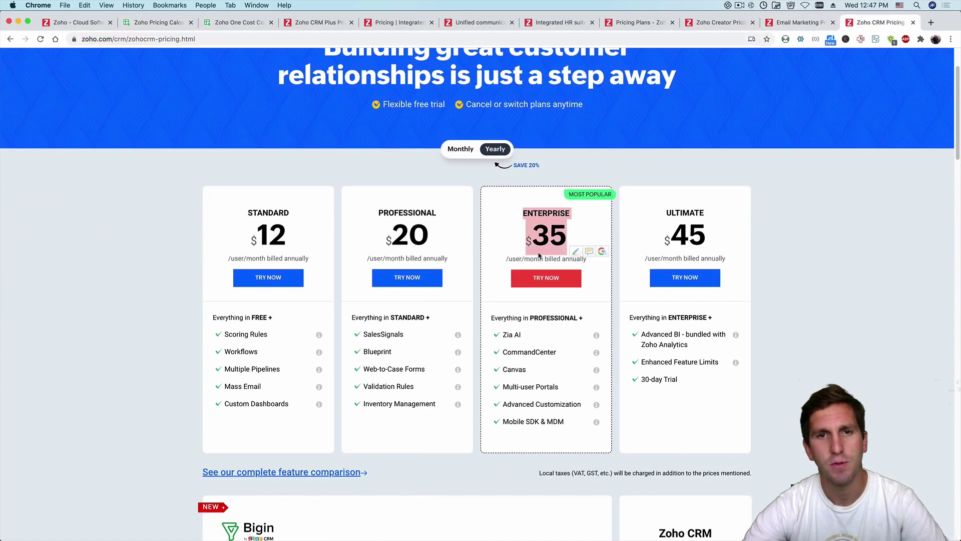
click(509, 256)
click(460, 150)
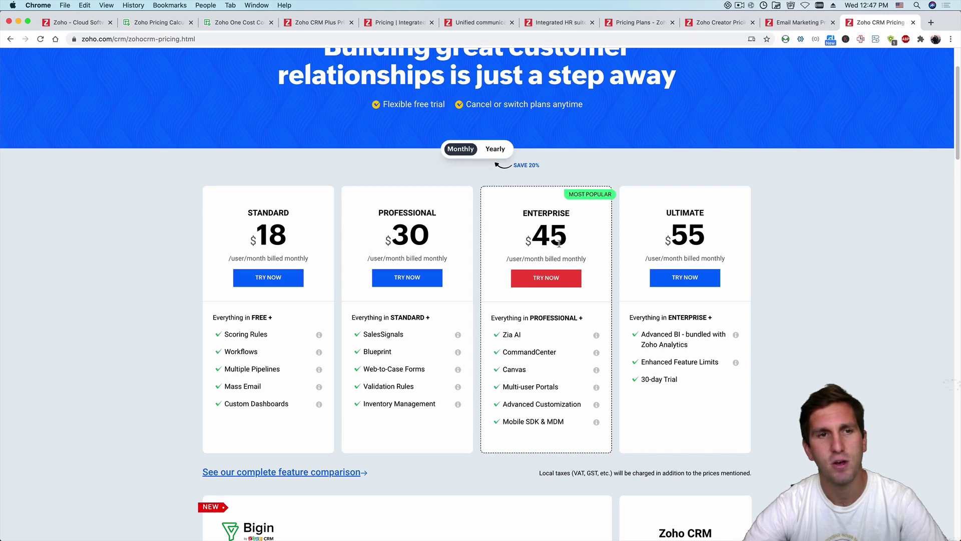
Switch back to the Excel pricing calculator, check Zoho CRM's annual price in G2, and select the a la carte apps in B2:B5.
key(super+Tab)
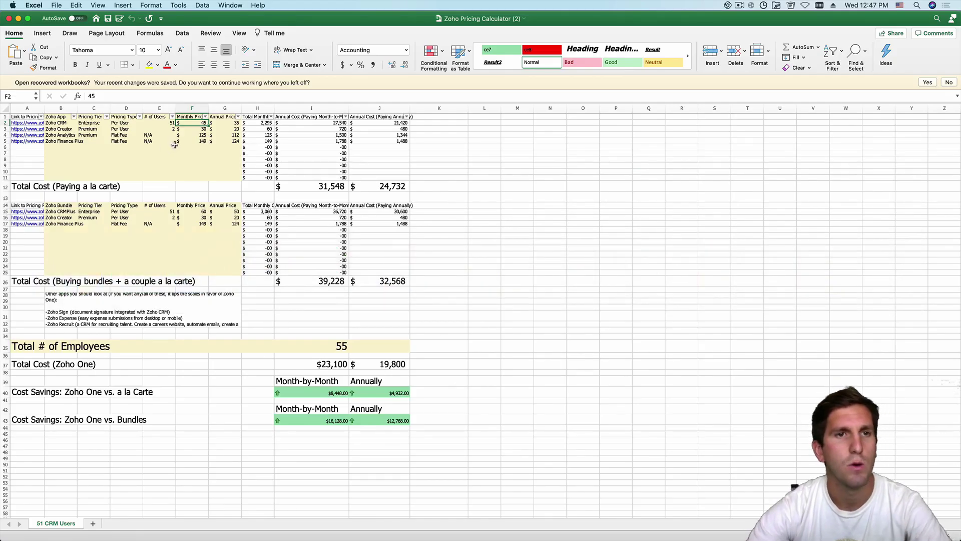
click(223, 124)
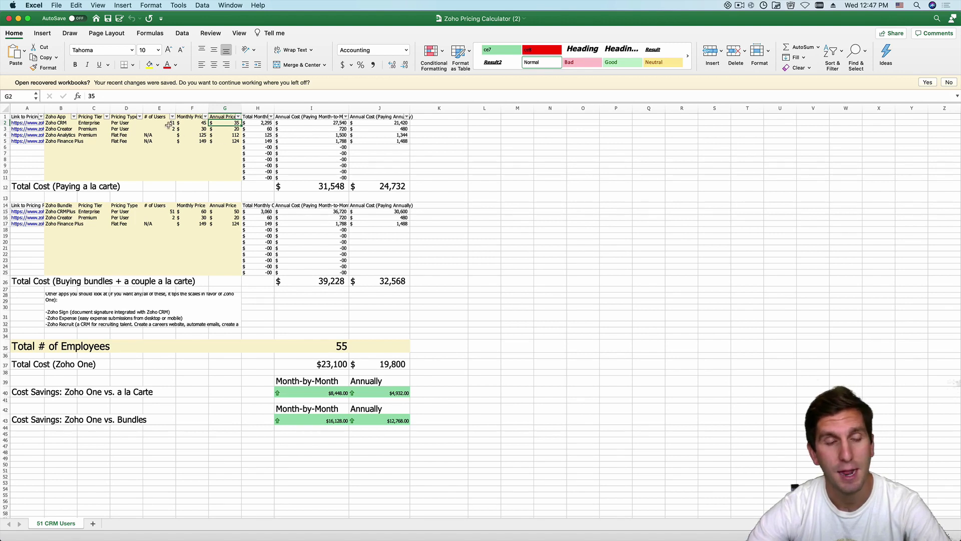
click(61, 123)
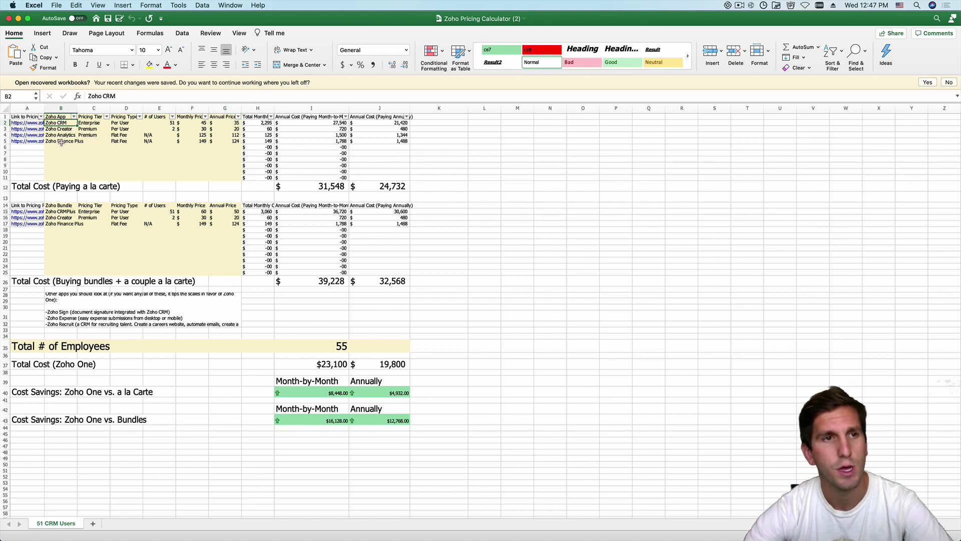
shift+click(61, 142)
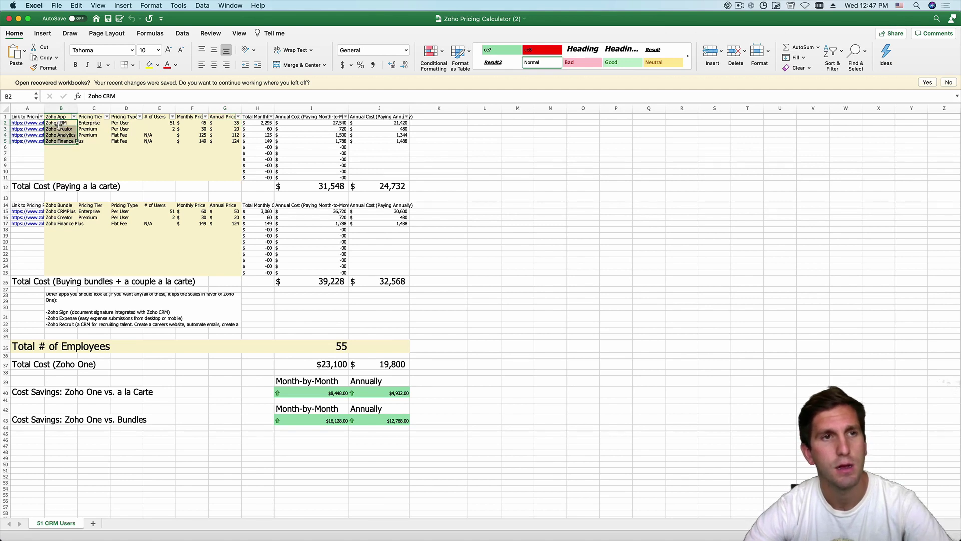
Compare the total a la carte cost when paying month-to-month in I12 with the cost when paying annually in J12.
click(323, 188)
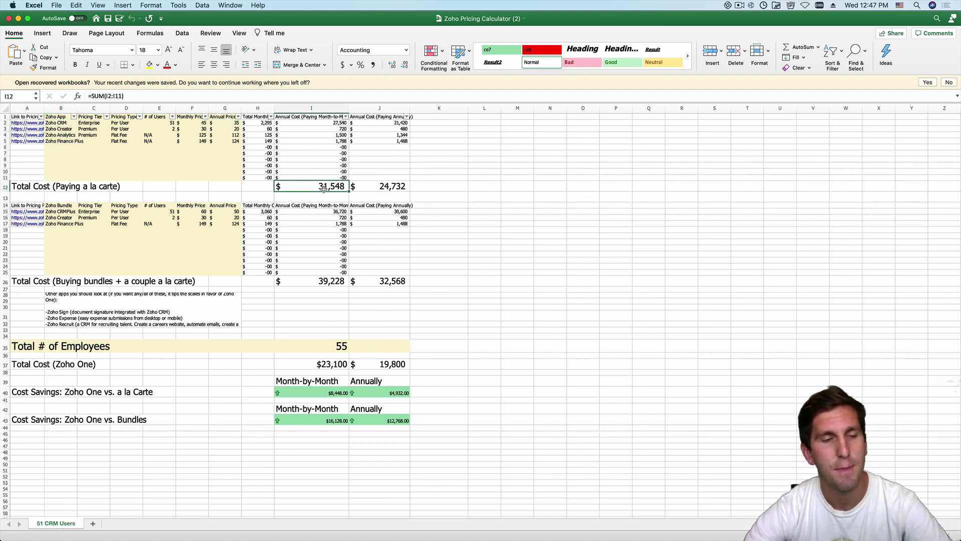
click(158, 122)
click(320, 188)
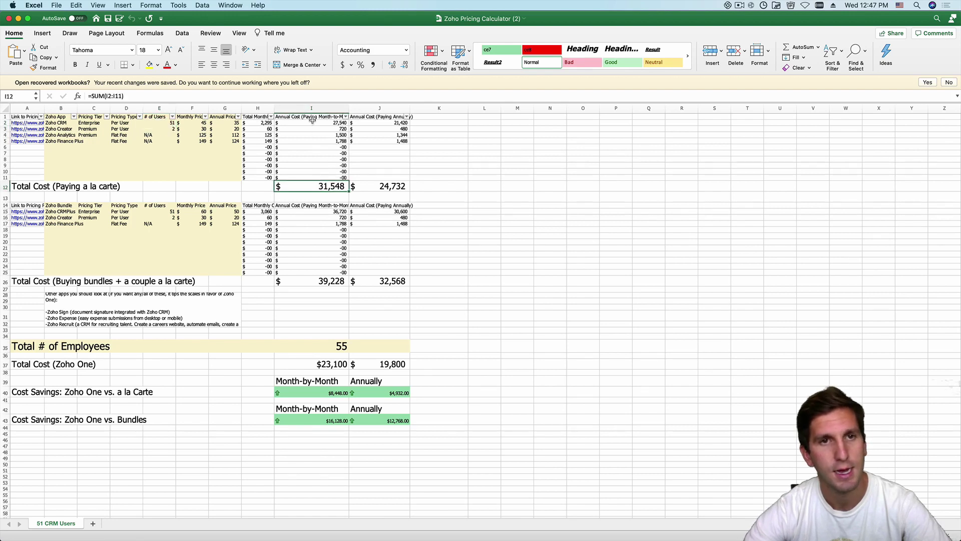
click(313, 118)
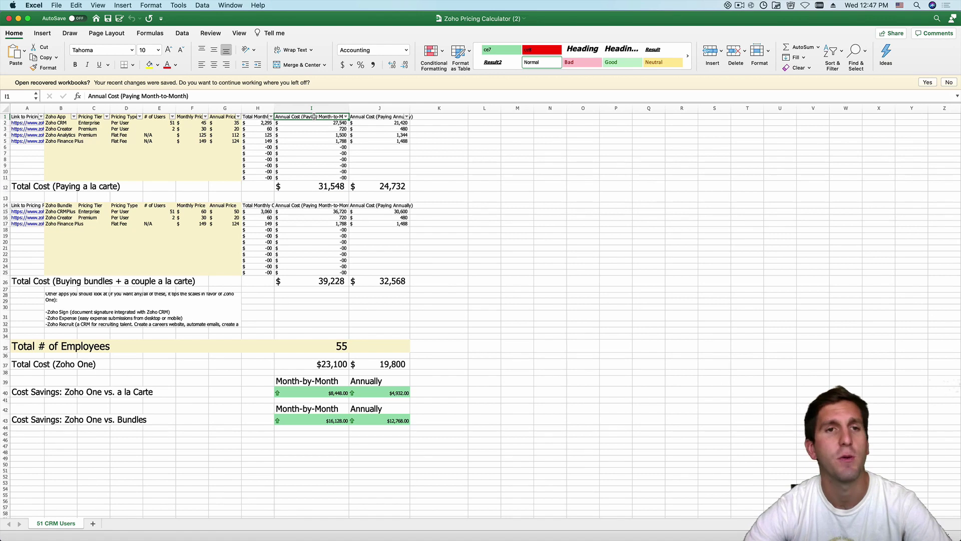
click(376, 117)
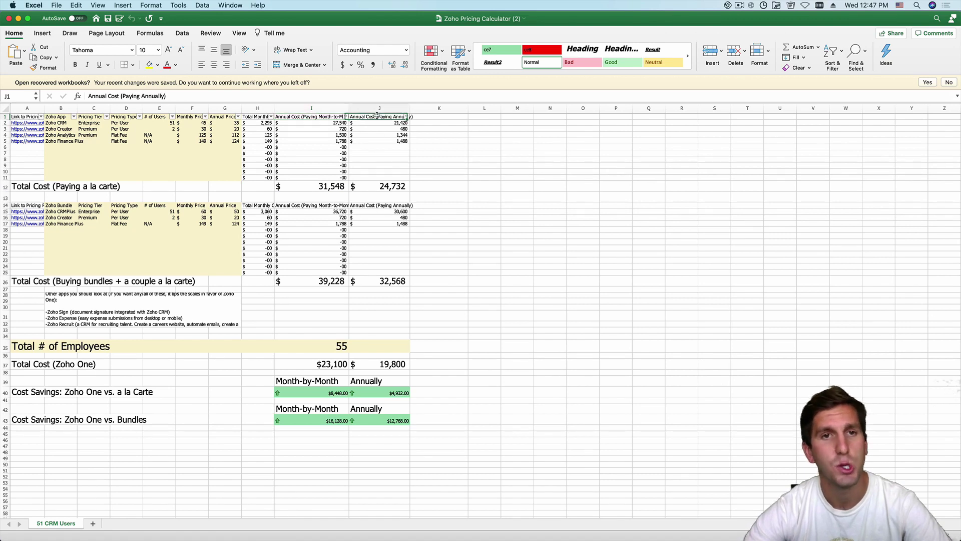
click(373, 186)
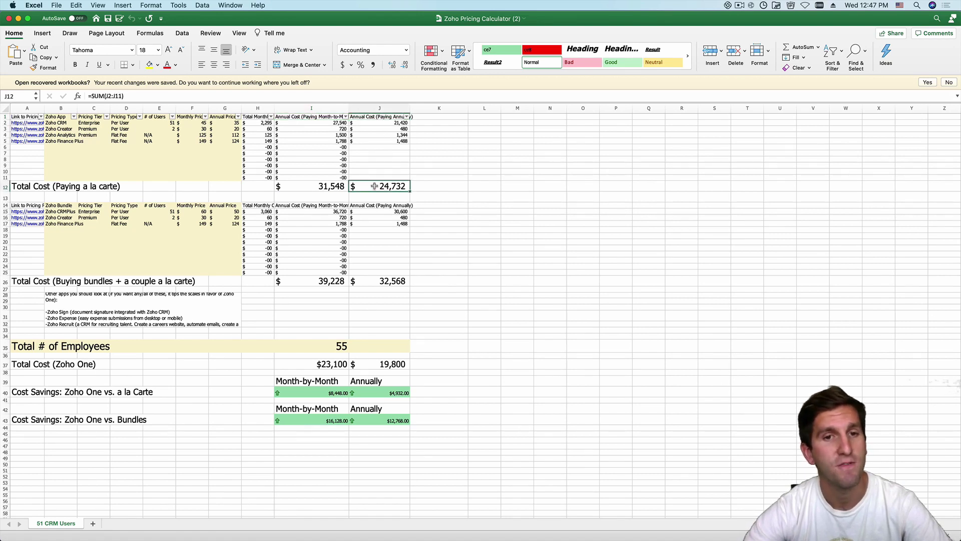
Examine the bundle table's Zoho CRMPlus row and user count, and compare its month-to-month and annual totals in row 26.
click(309, 205)
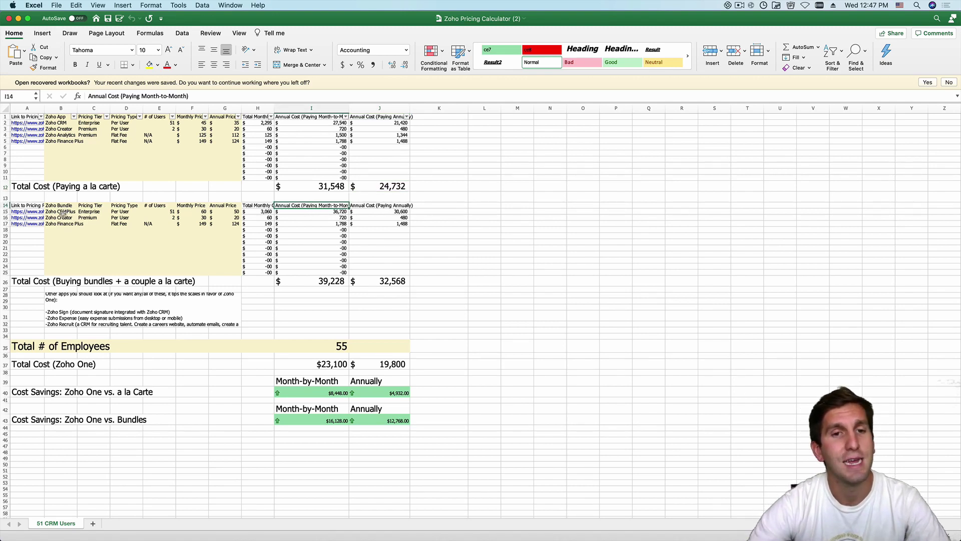
click(62, 213)
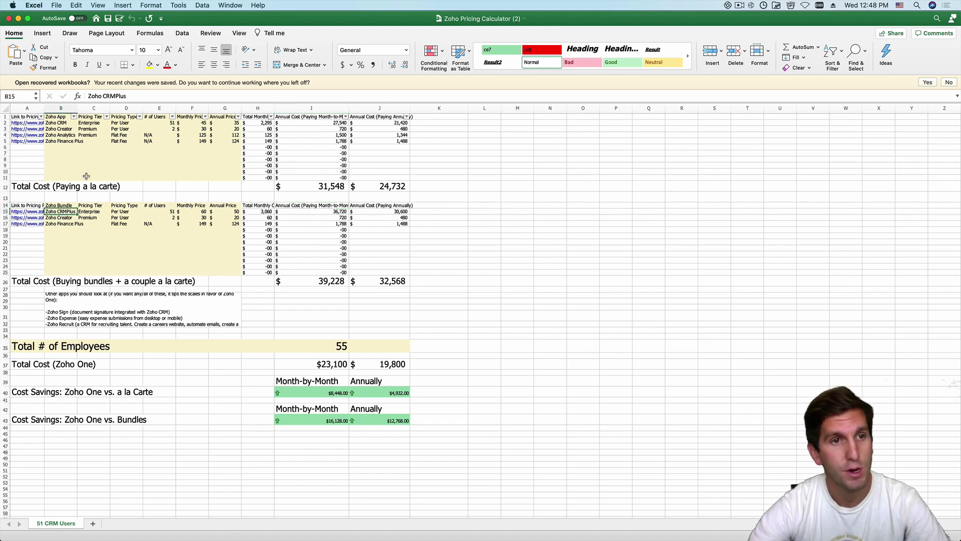
click(163, 212)
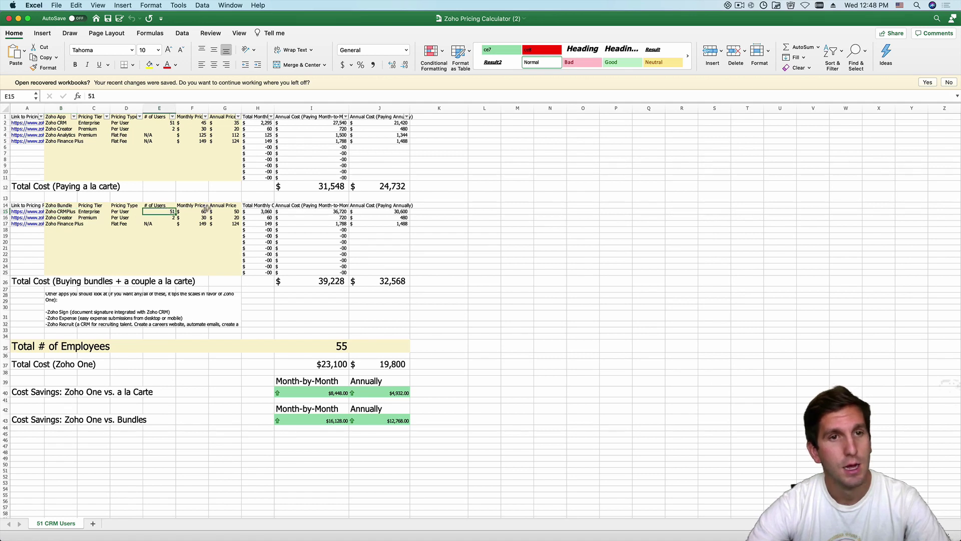
click(334, 282)
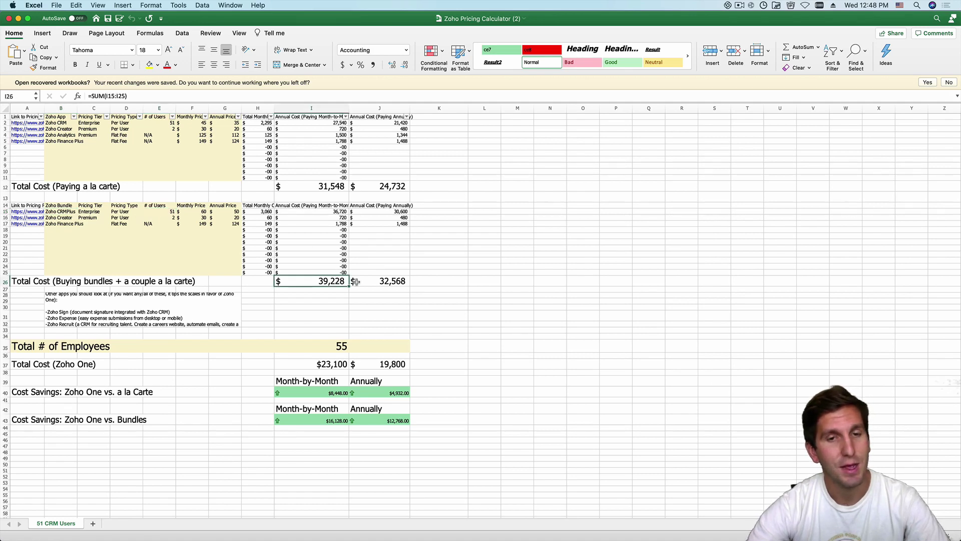
click(381, 283)
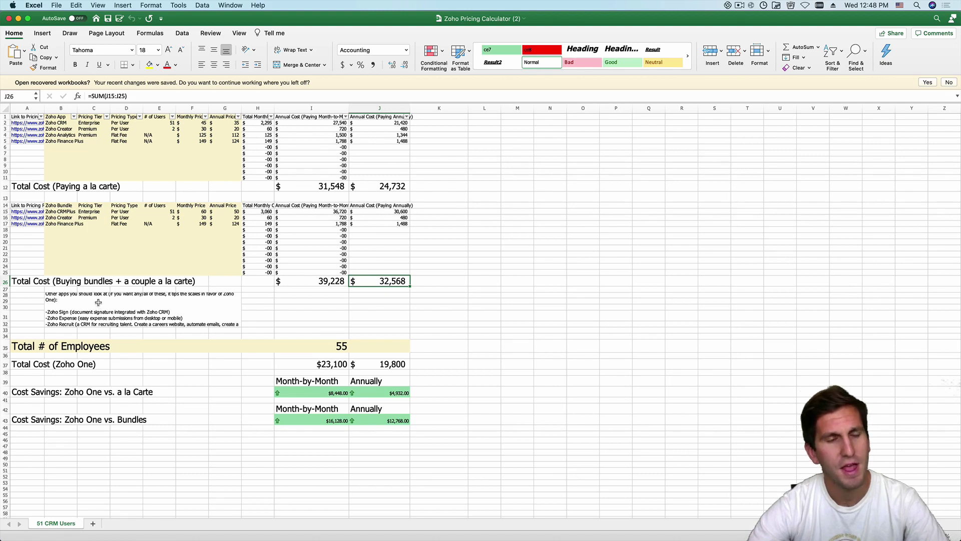
click(24, 282)
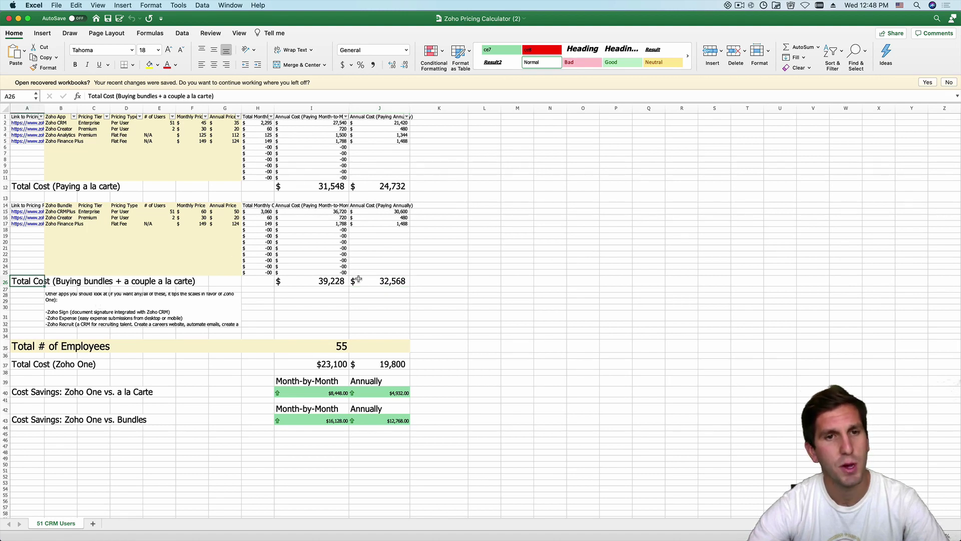
key(super+Right)
key(Right)
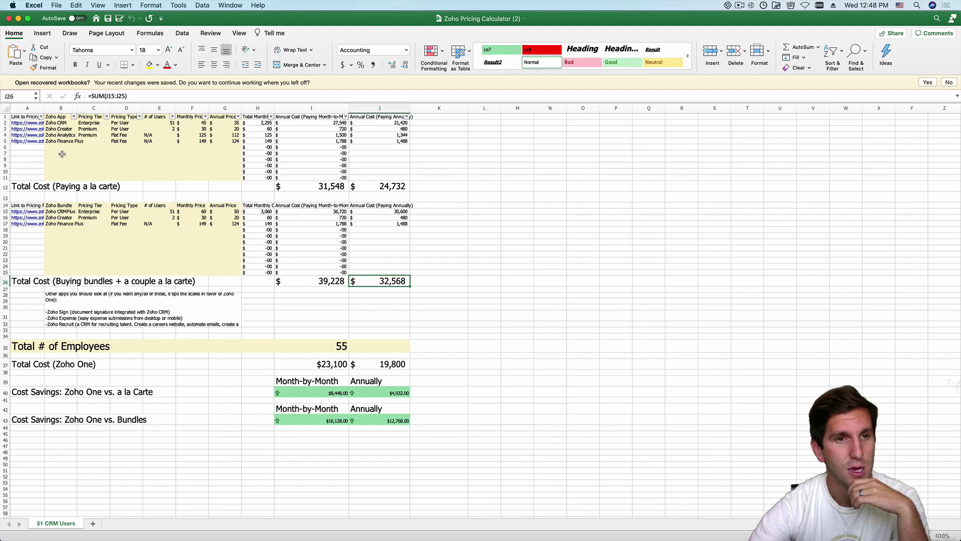
Read the note on other apps in B28 and check the Total # of Employees entry in I35.
click(68, 302)
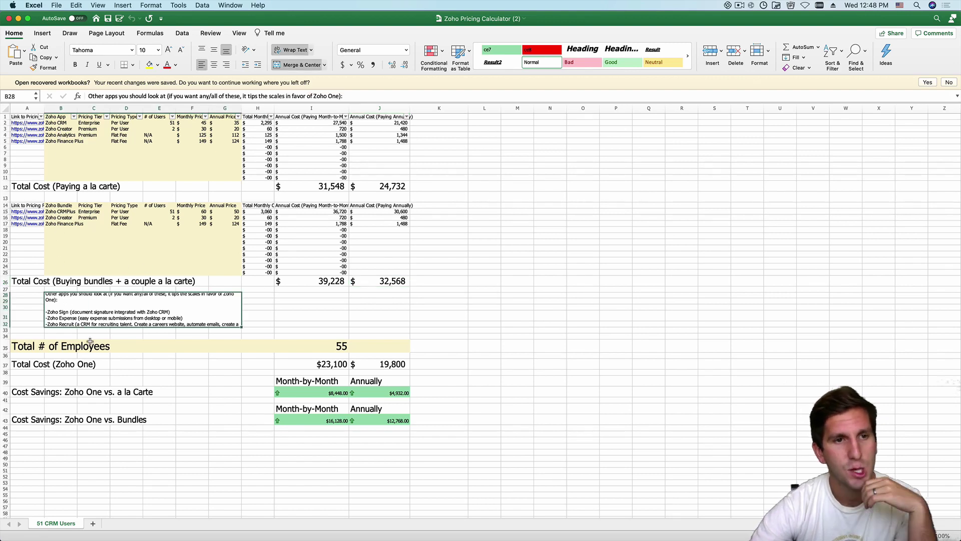
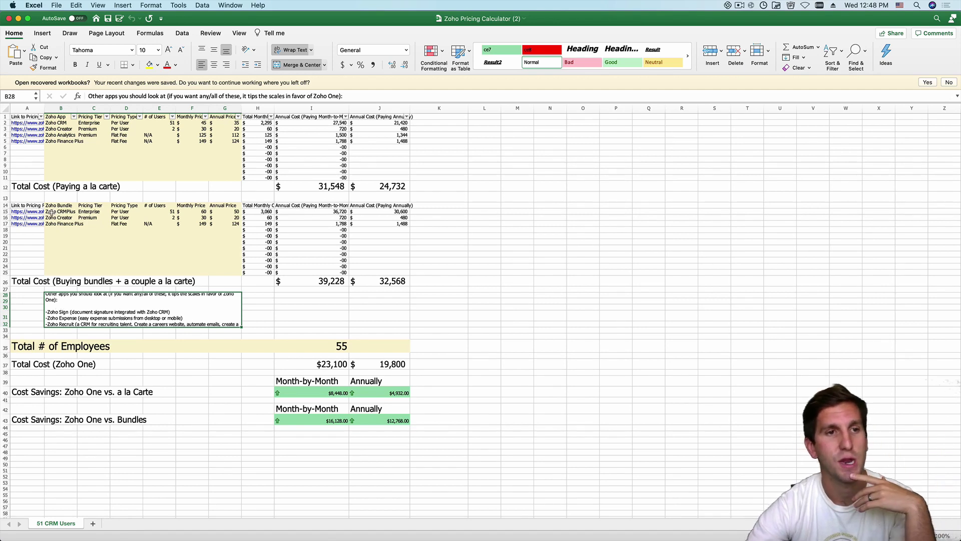
click(26, 347)
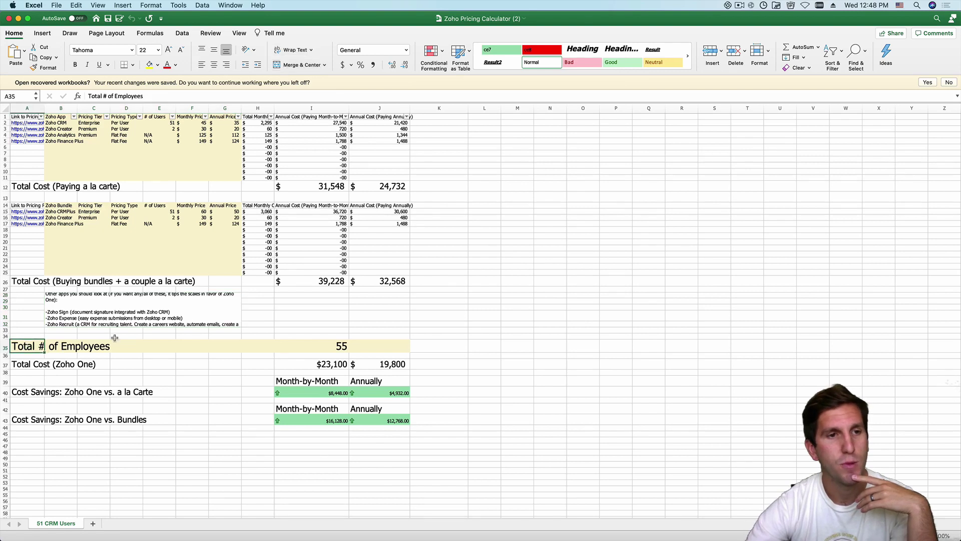
click(328, 344)
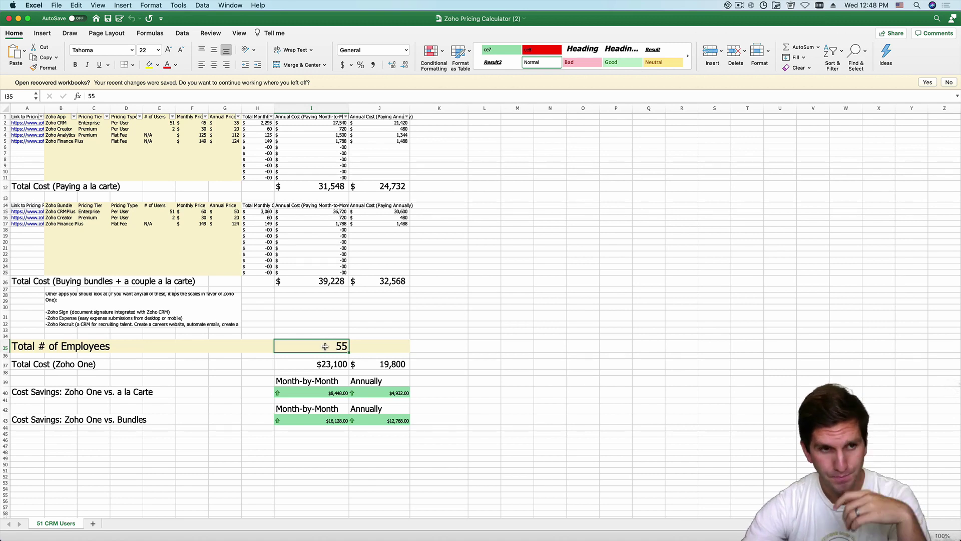
Examine the Zoho One total cost in row 37 and the employee count its month-to-month formula uses.
click(24, 362)
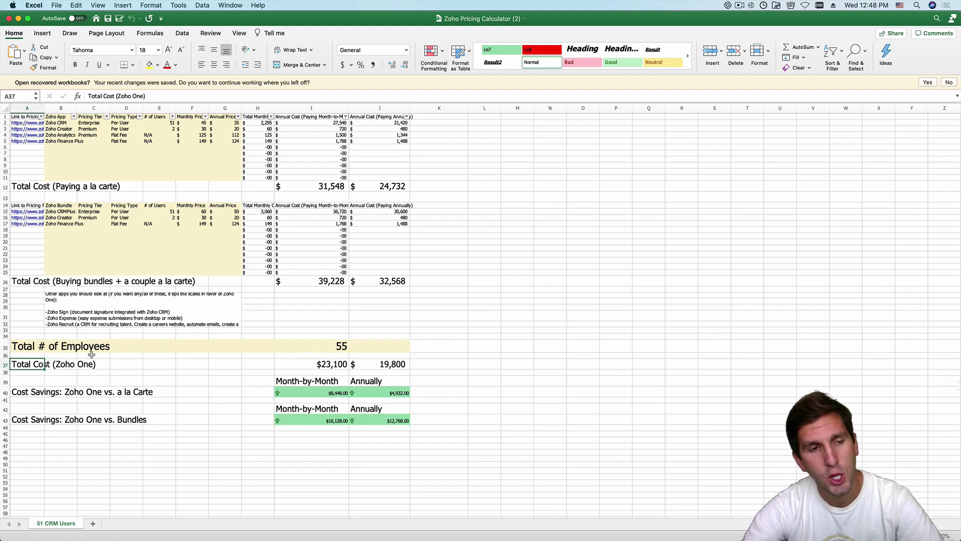
click(305, 364)
key(Up)
key(Up)
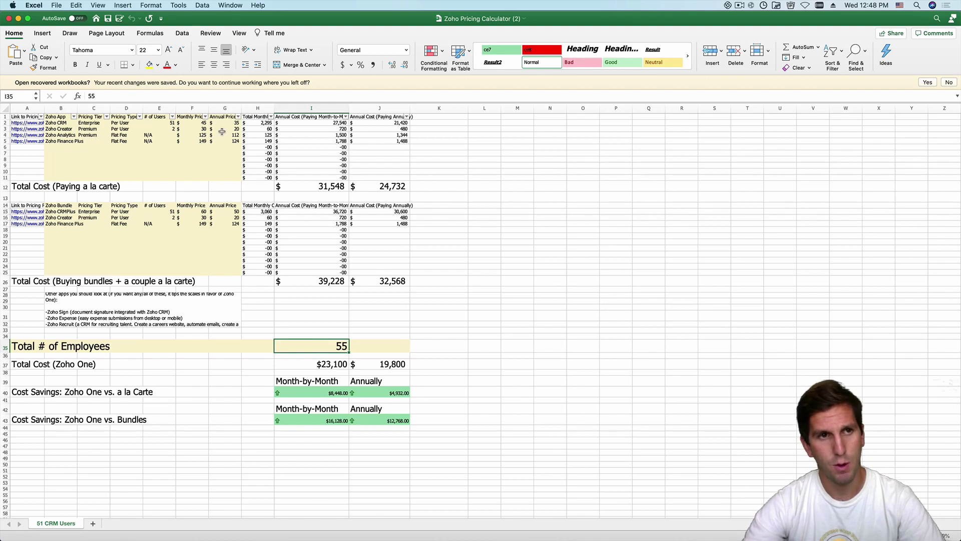
click(317, 364)
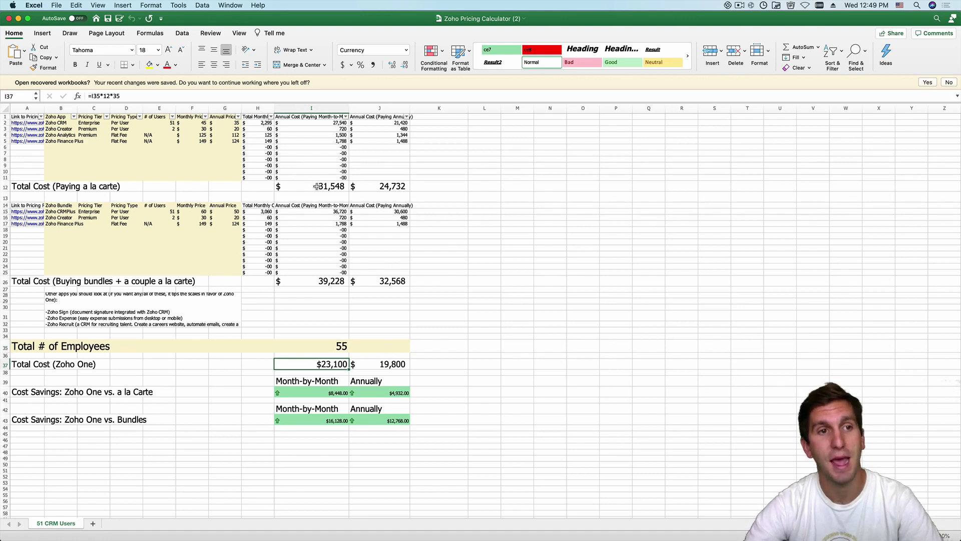
Inspect the month-by-month and annual Zoho One savings versus a la carte and versus bundles in rows 40 and 43.
click(314, 393)
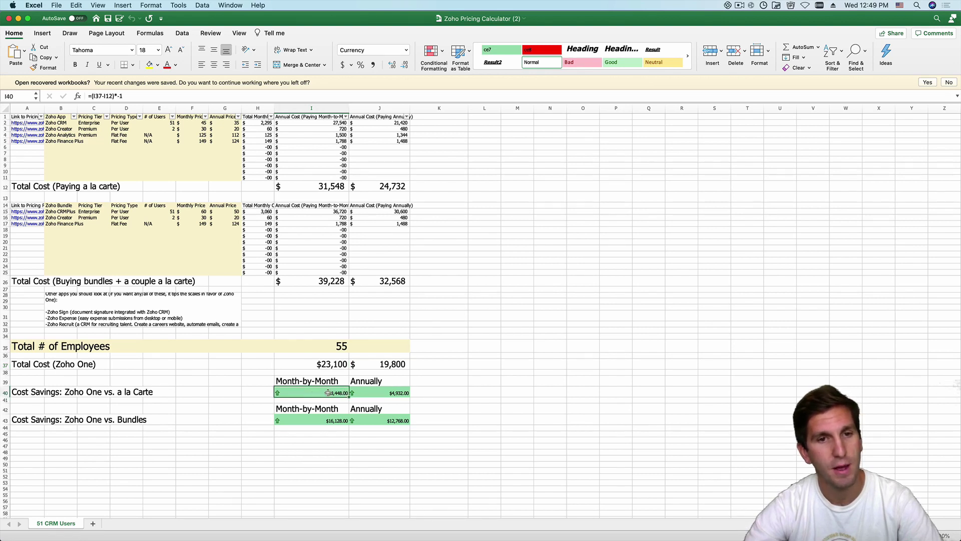
click(373, 393)
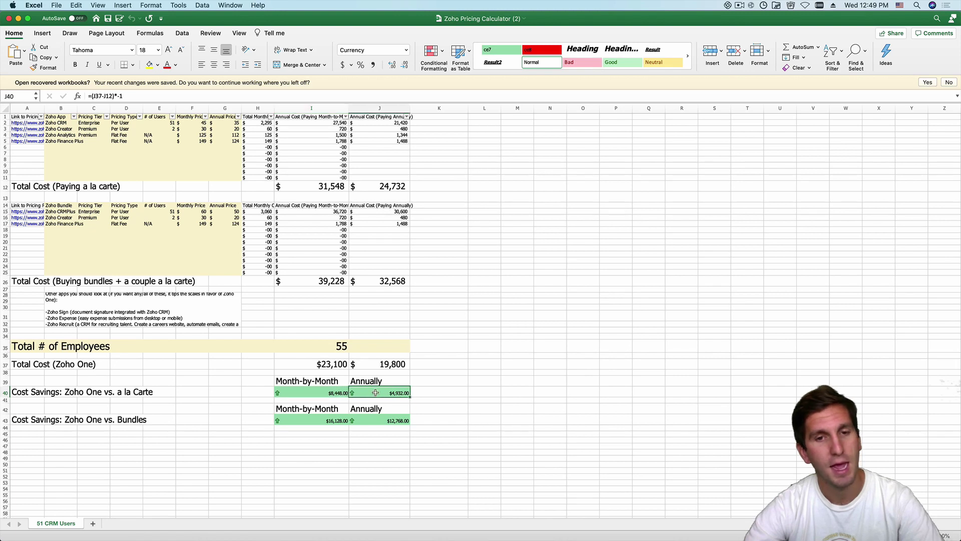
click(319, 422)
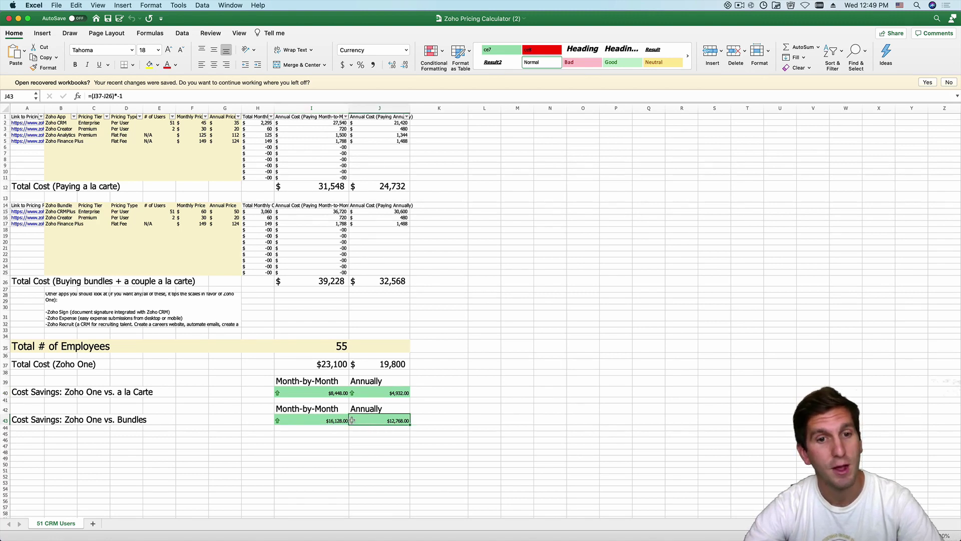
Select an empty Zoho App cell below Finance Plus, switch to Chrome, and look through the Zoho Analytics and Finance Plus pricing pages.
click(58, 148)
key(super+Tab)
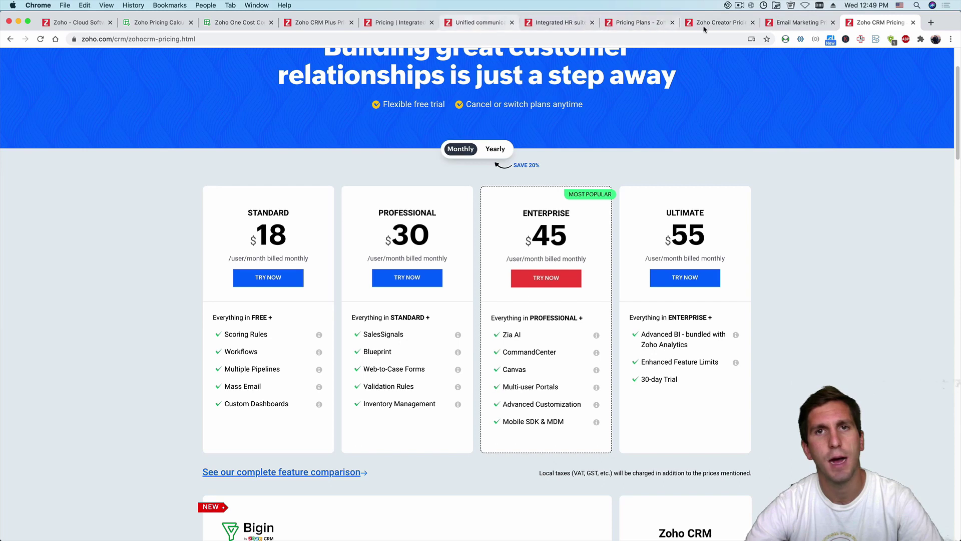
click(619, 25)
key(ctrl+Tab)
key(ctrl+shift+Tab)
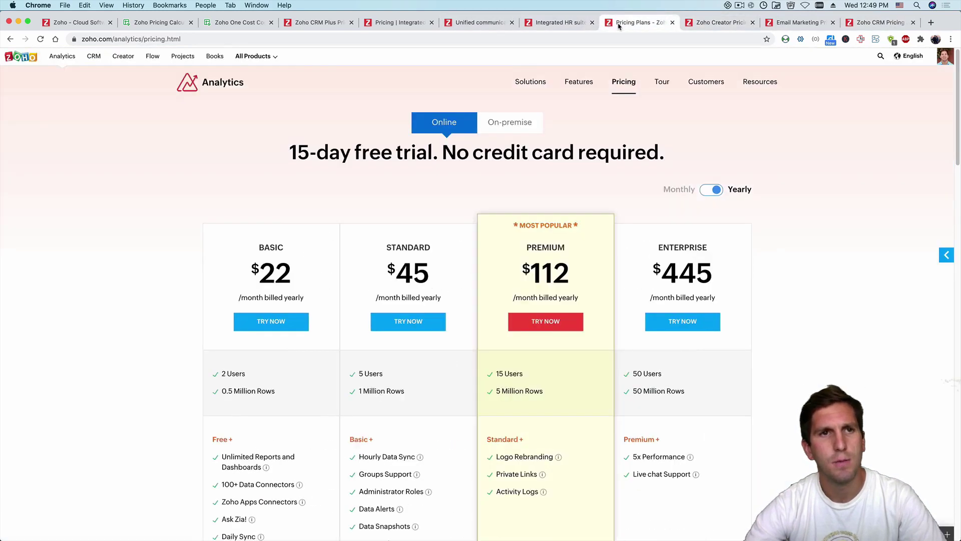
key(ctrl+shift+Tab)
key(ctrl+shift+Tab)
key(ctrl+shift+Tab)
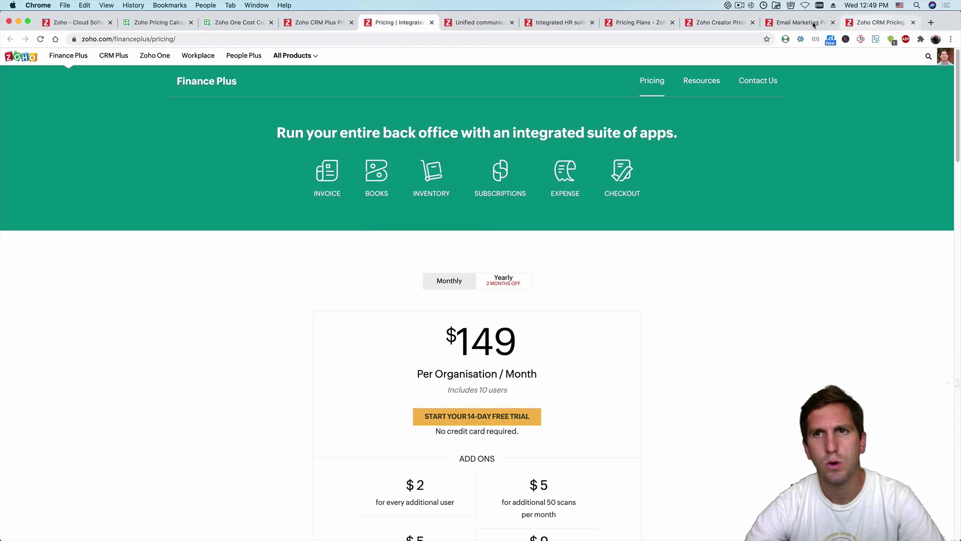
On the Zoho Campaigns pricing page, calculate the subscriber-based plan's price for 20000 subscribers.
click(814, 25)
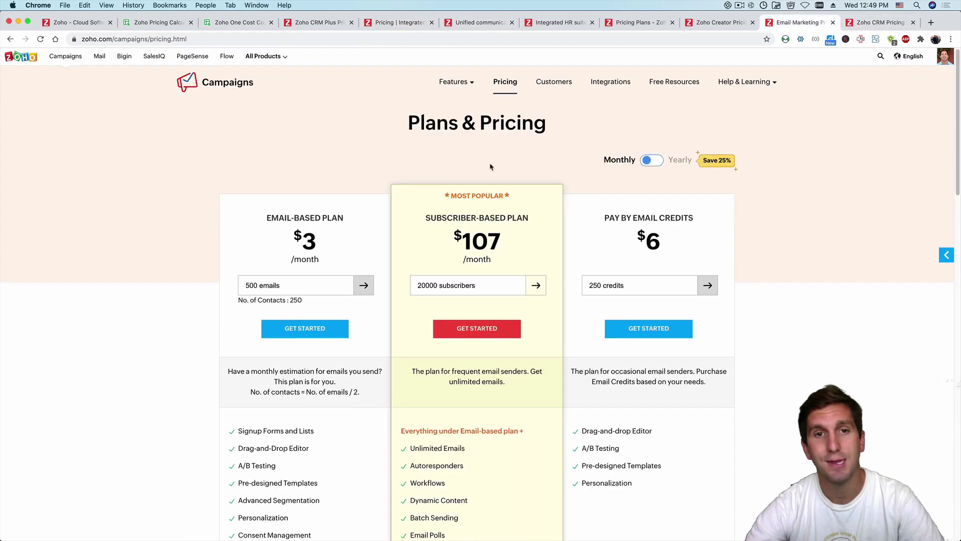
double_click(436, 284)
text(20000)
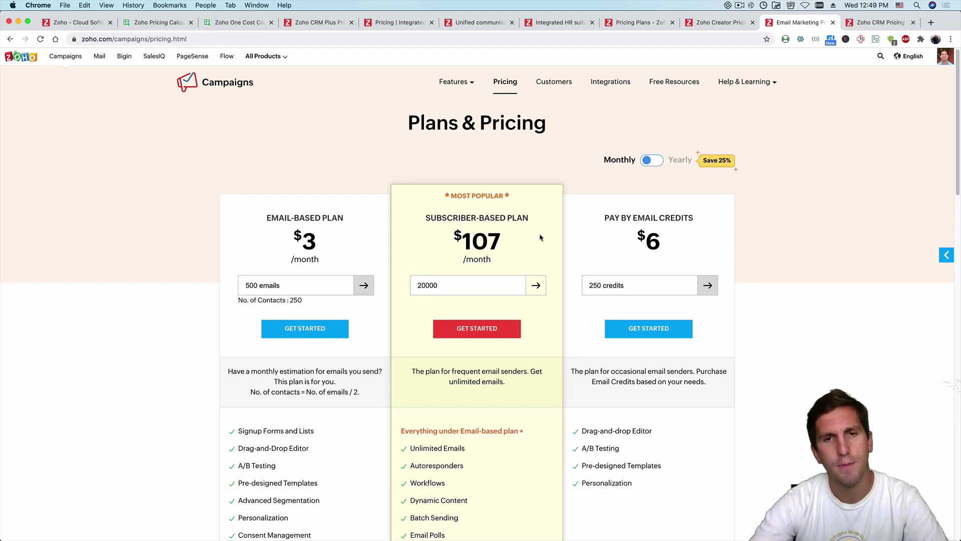
click(536, 285)
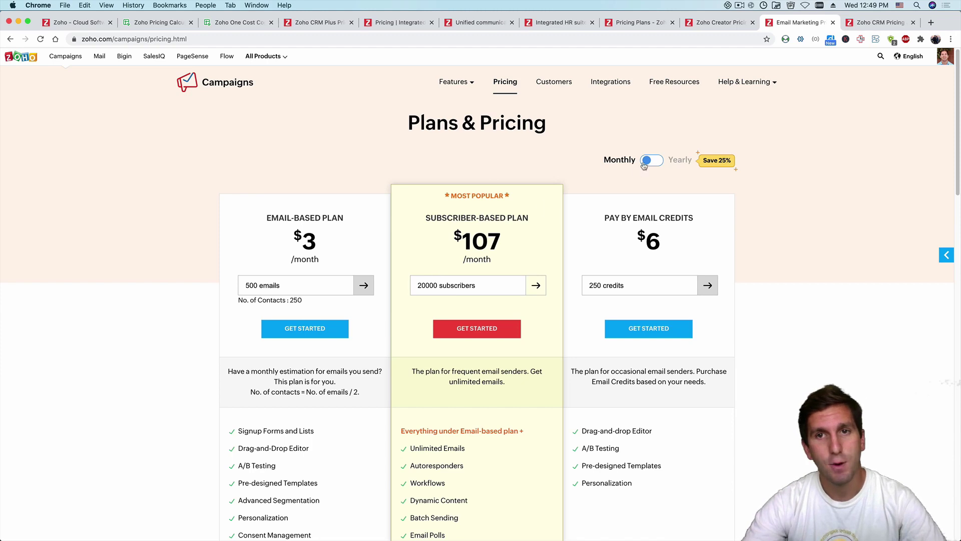
Highlight the subscriber-based plan's monthly price, show yearly pricing, and highlight the annually billed price.
drag(465, 252, 497, 244)
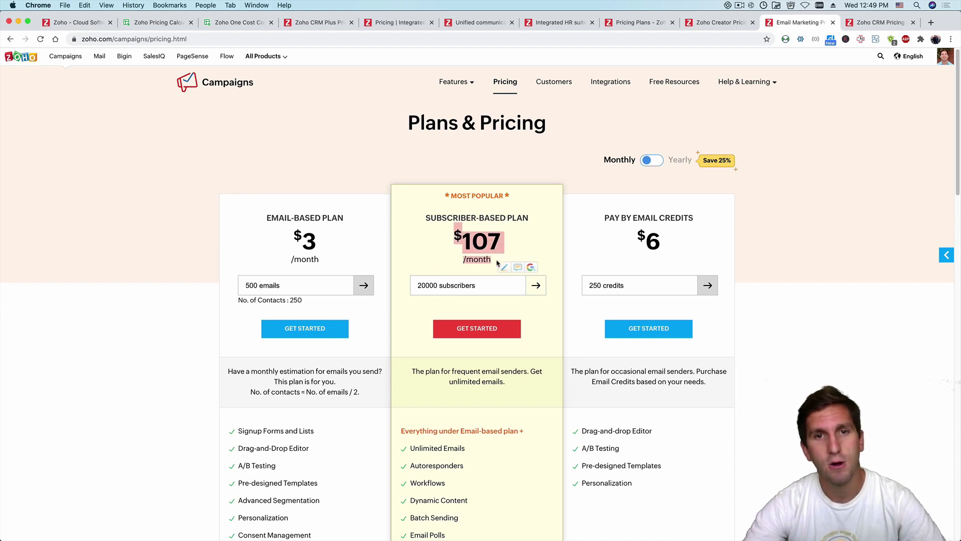
click(495, 244)
click(648, 160)
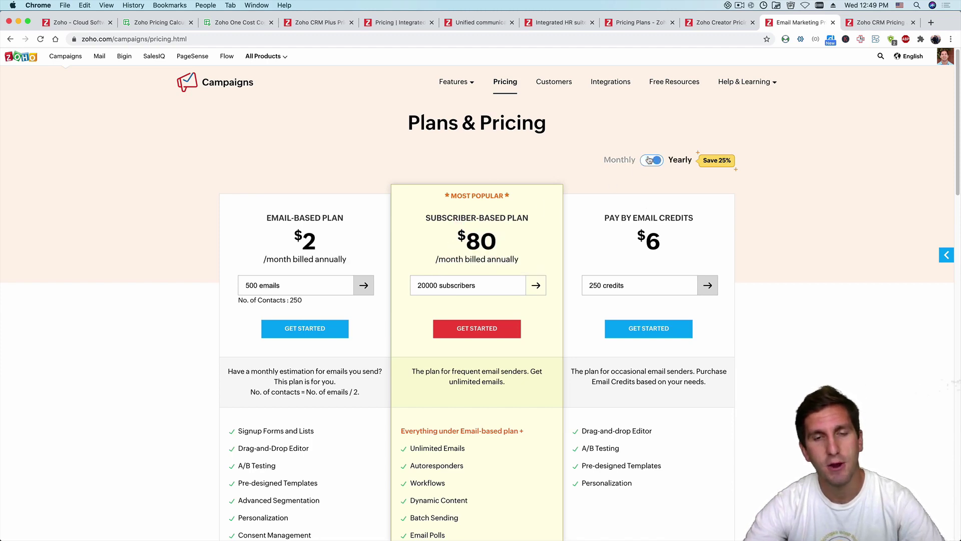
drag(447, 240, 519, 251)
click(518, 250)
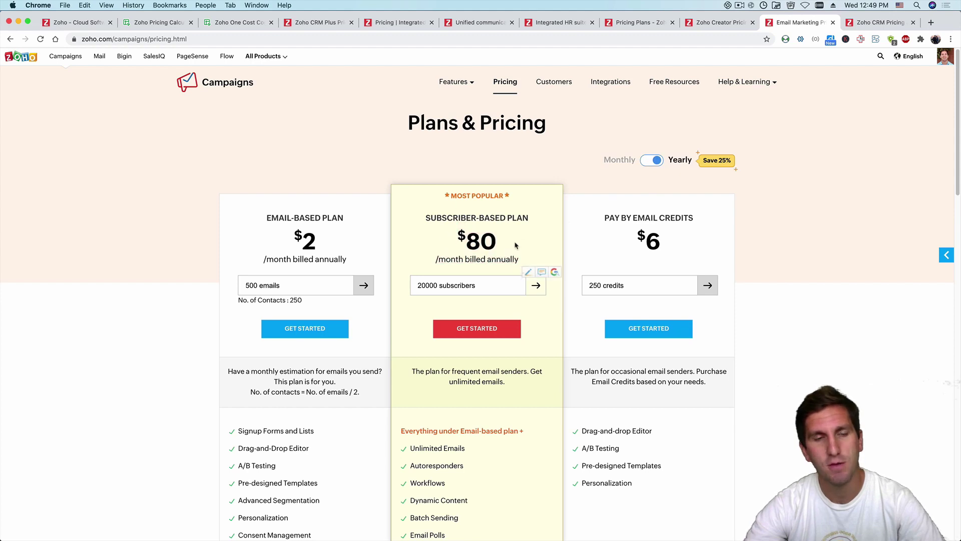
Switch to Excel and add Zoho Campaigns below Zoho Finance Plus in the a la carte table, with pricing tier 20000 subs.
key(super+Tab)
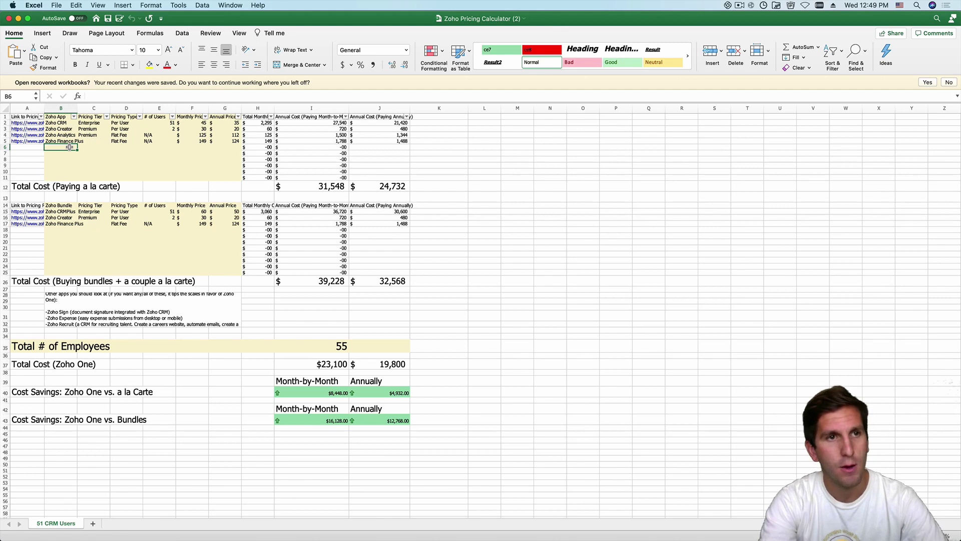
text(Zoho C)
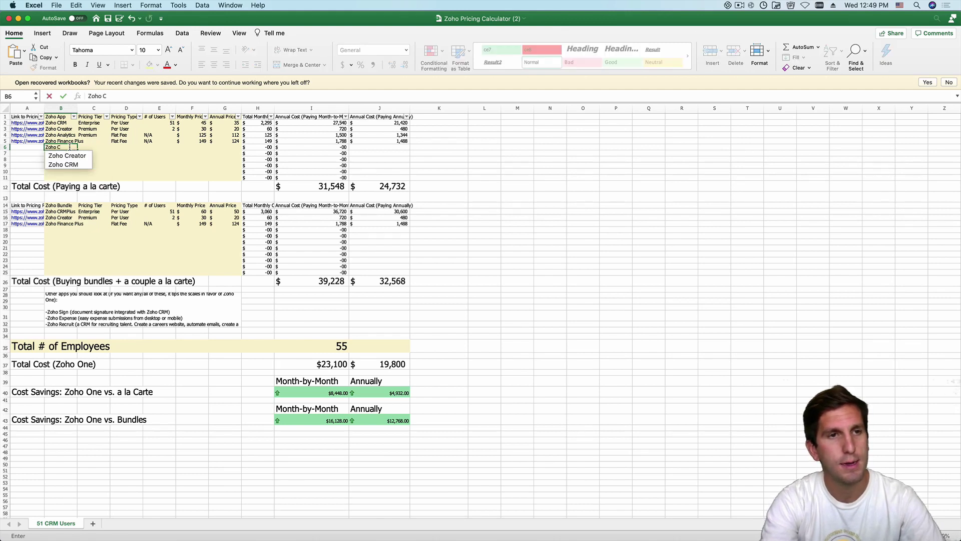
text(ampaigns)
key(Tab)
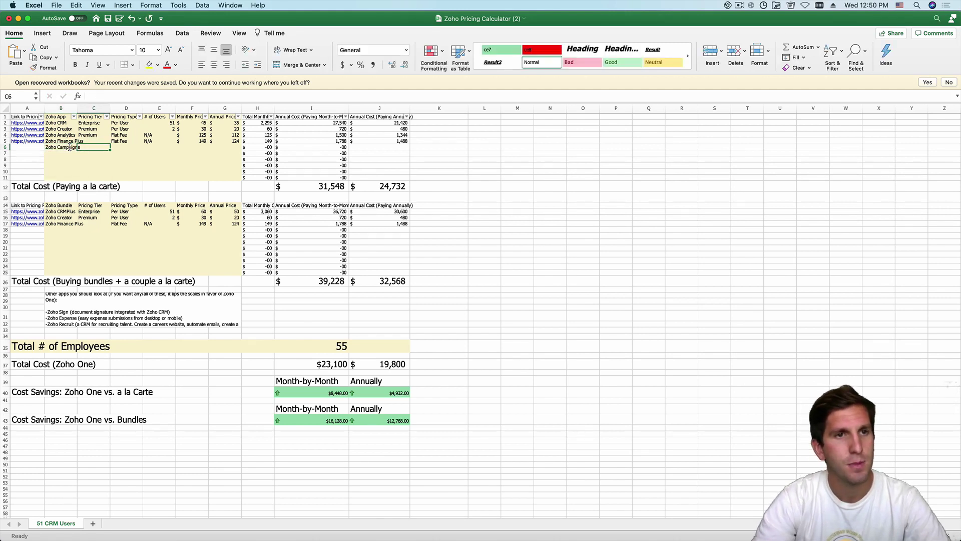
text(20000 s)
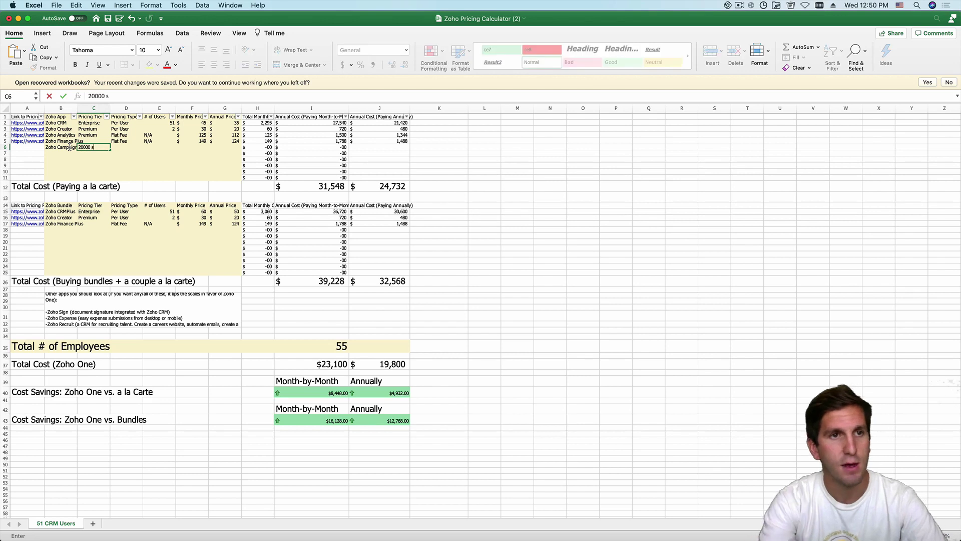
text(ubs)
key(Tab)
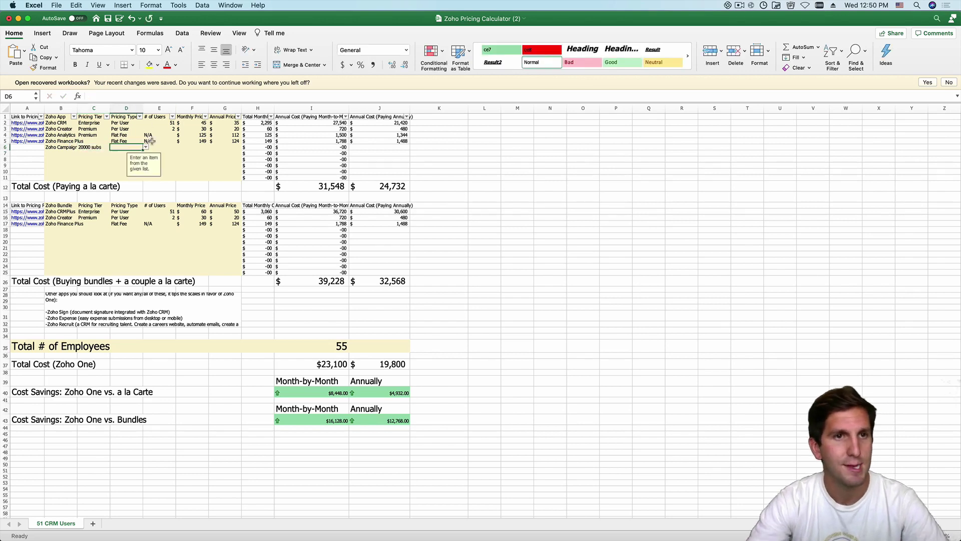
Set the Zoho Campaigns row's pricing type to Flat Fee and its number of users to N/A.
click(146, 147)
click(129, 160)
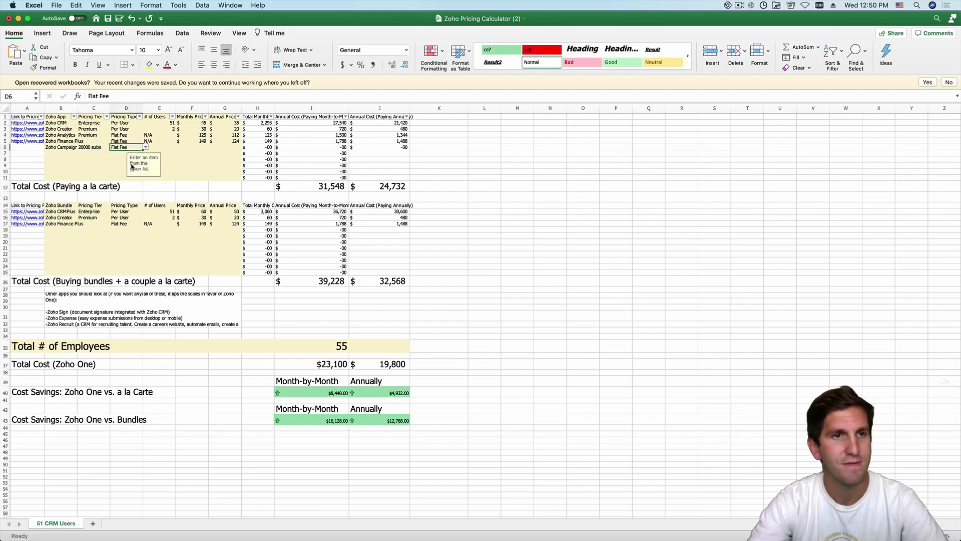
click(164, 148)
text(N/A)
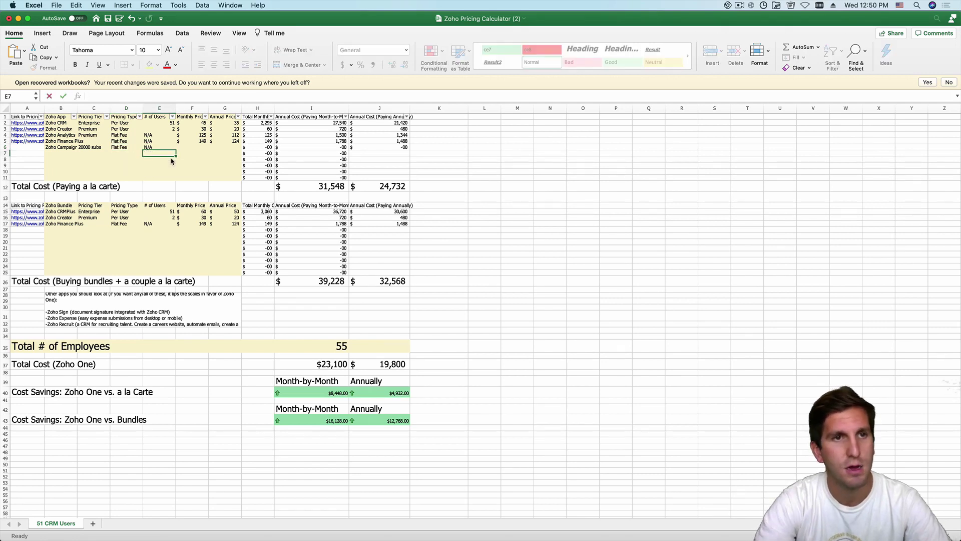
key(Tab)
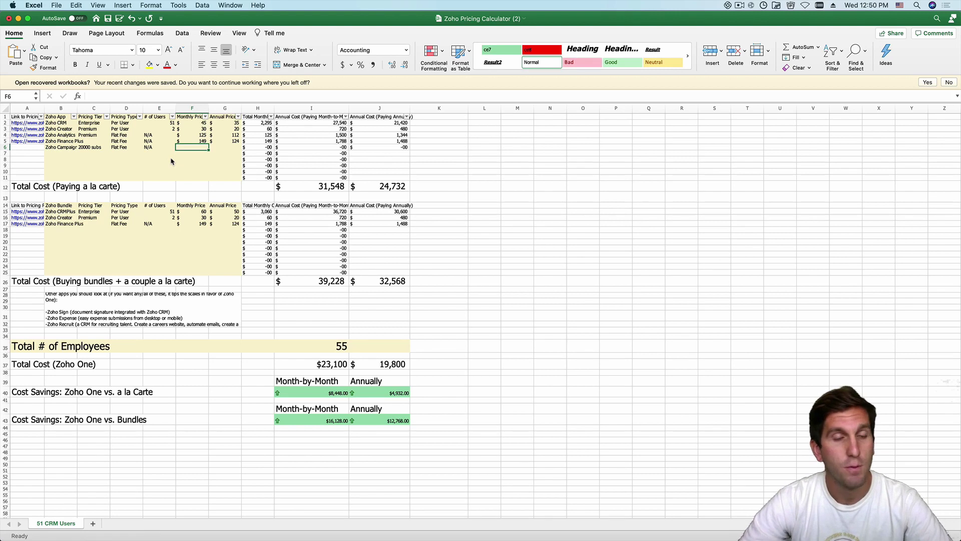
Enter a monthly price of 108 and an annual price of 80 for Zoho Campaigns.
text(108)
key(Tab)
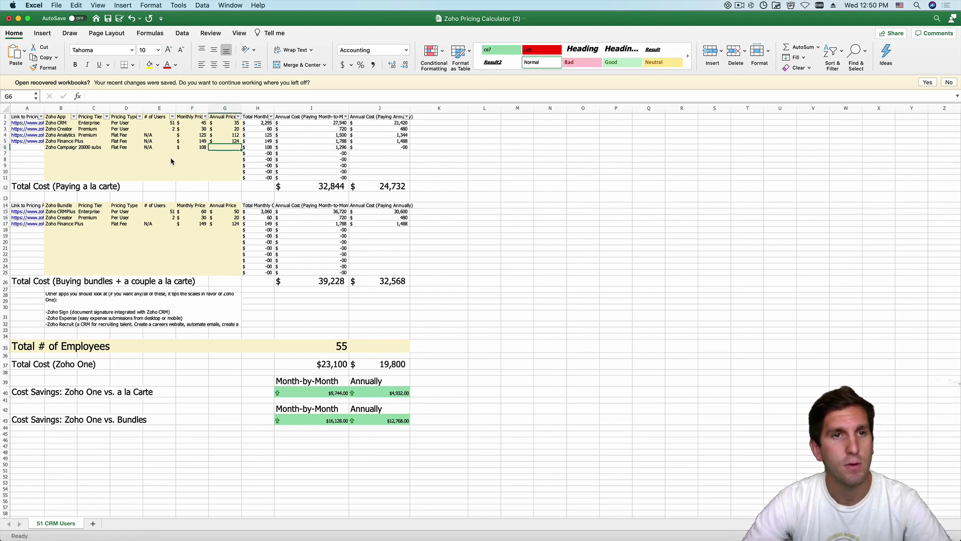
text(80)
key(Return)
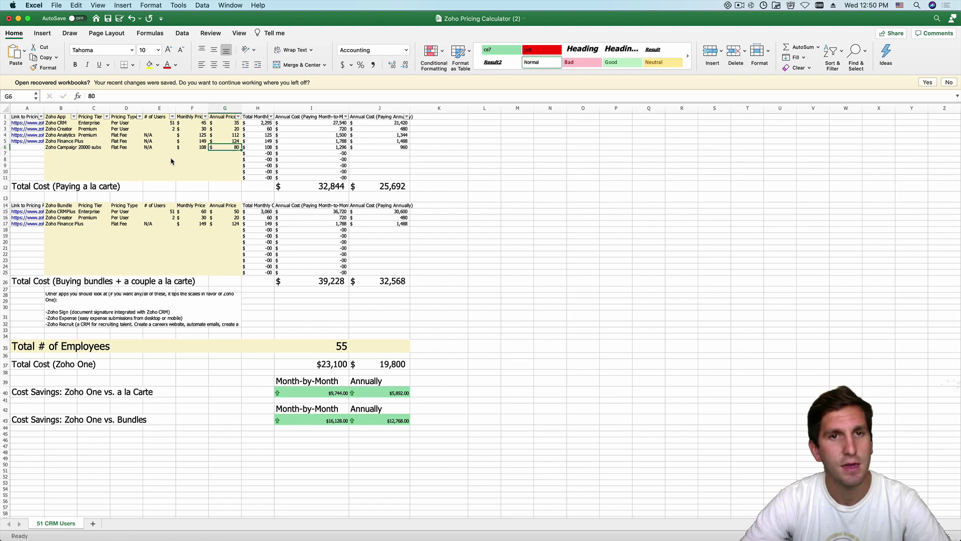
Try copying the Zoho Campaigns row into the first empty row of the bundles table, and undo the paste.
click(4, 147)
key(super+c)
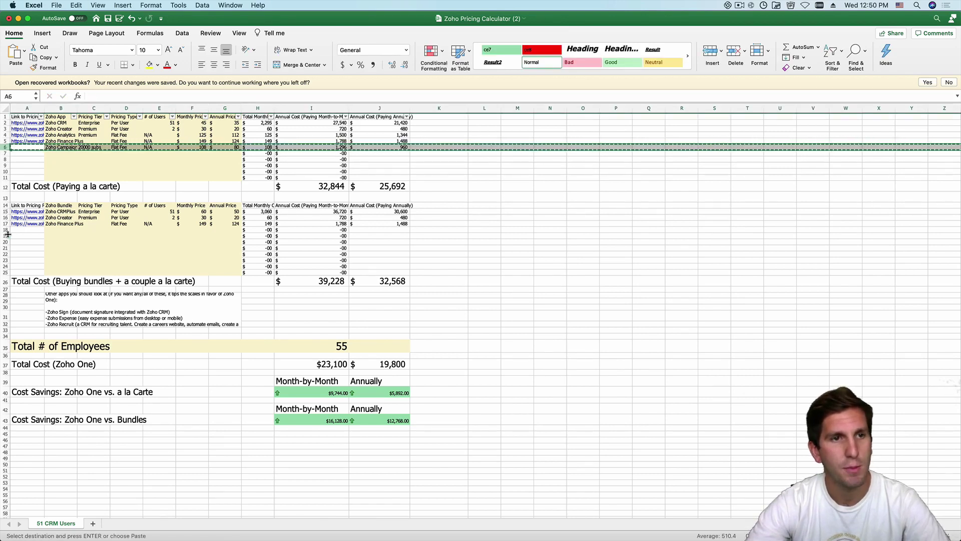
click(6, 230)
key(super+v)
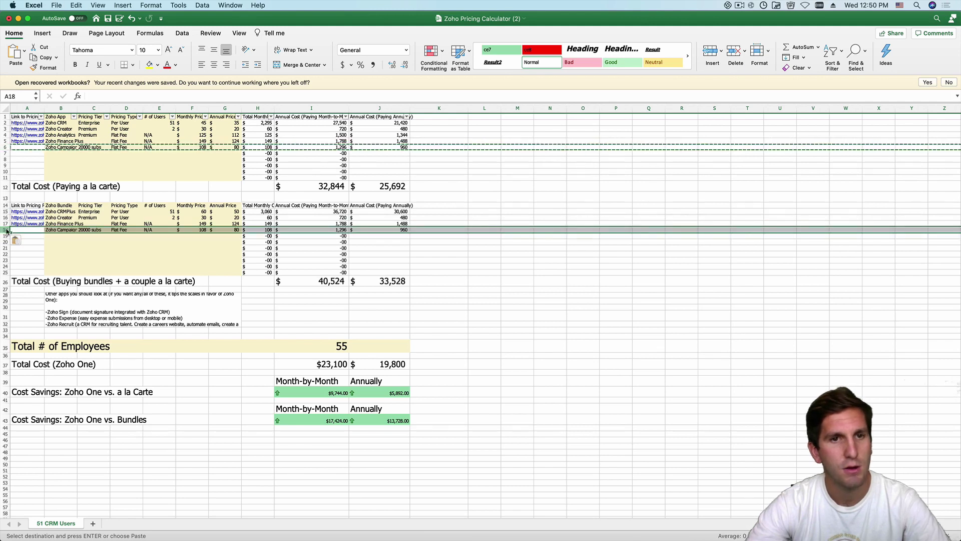
click(57, 230)
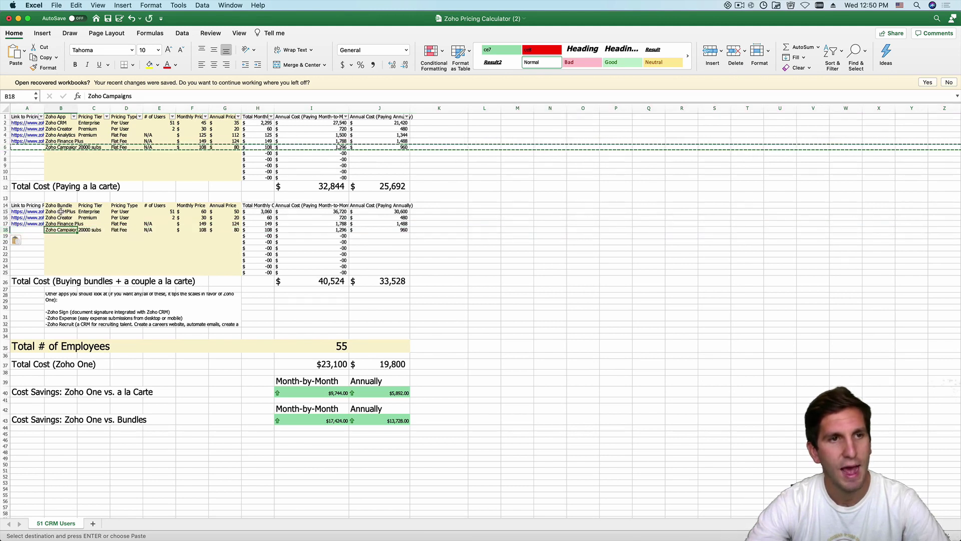
key(super+z)
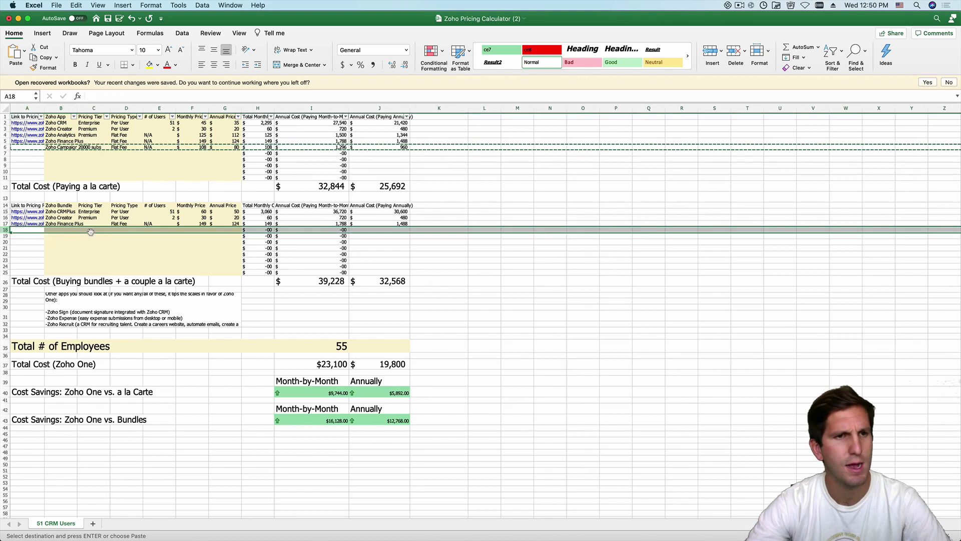
Examine the CRMPlus bundle's annual cost, the a la carte and Zoho One totals, and the savings versus a la carte.
click(61, 212)
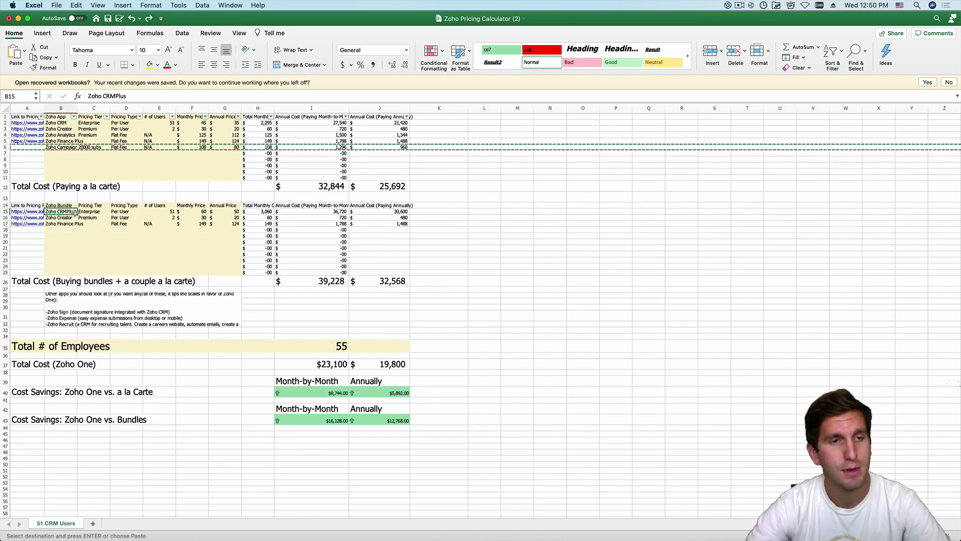
click(306, 211)
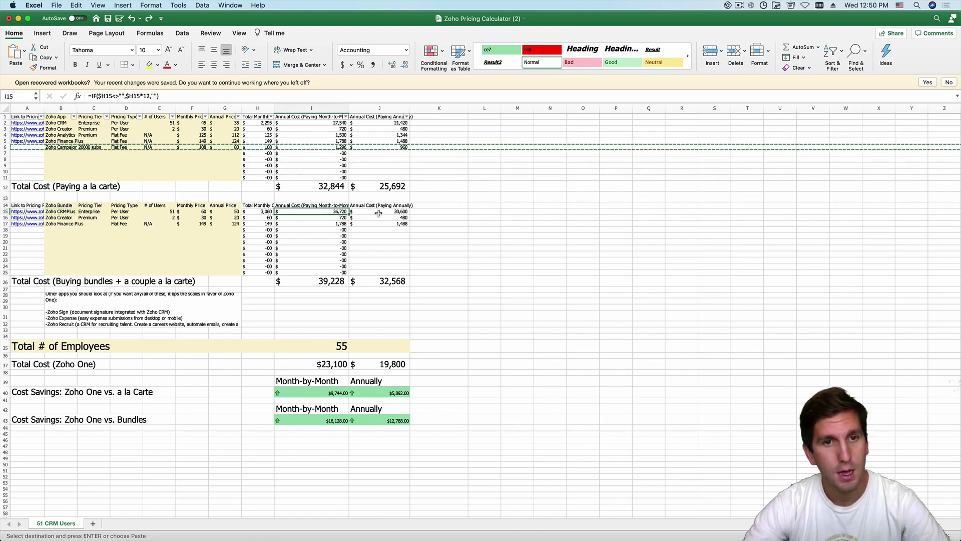
click(321, 187)
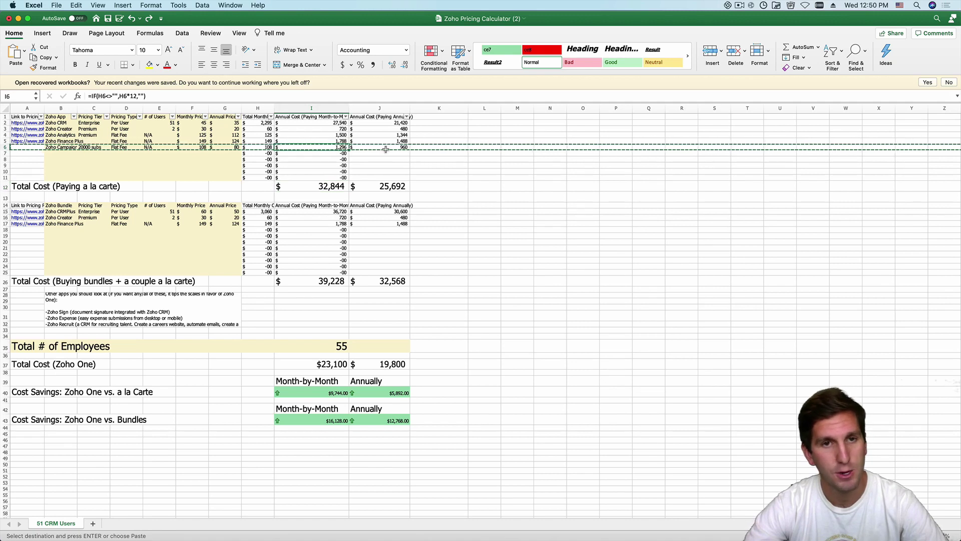
click(325, 364)
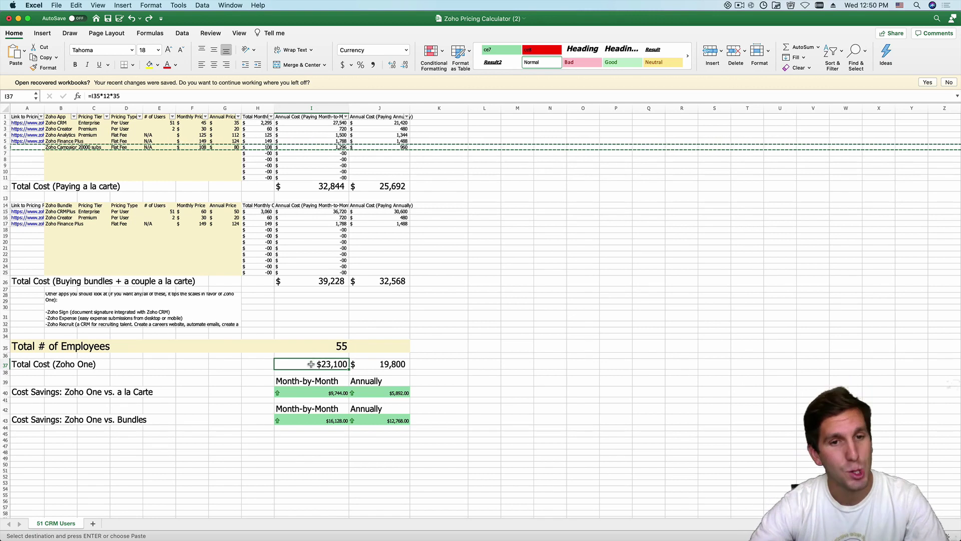
click(291, 393)
key(Right)
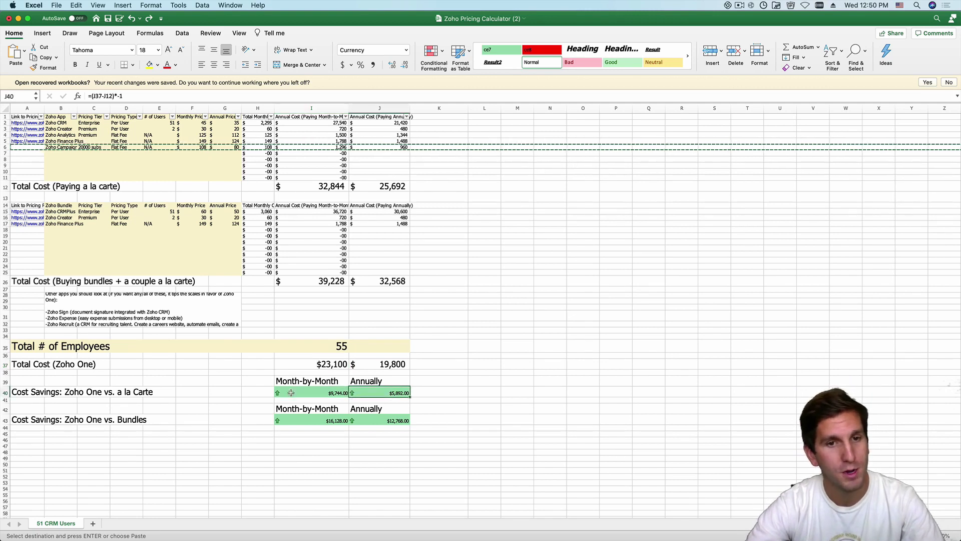
click(290, 393)
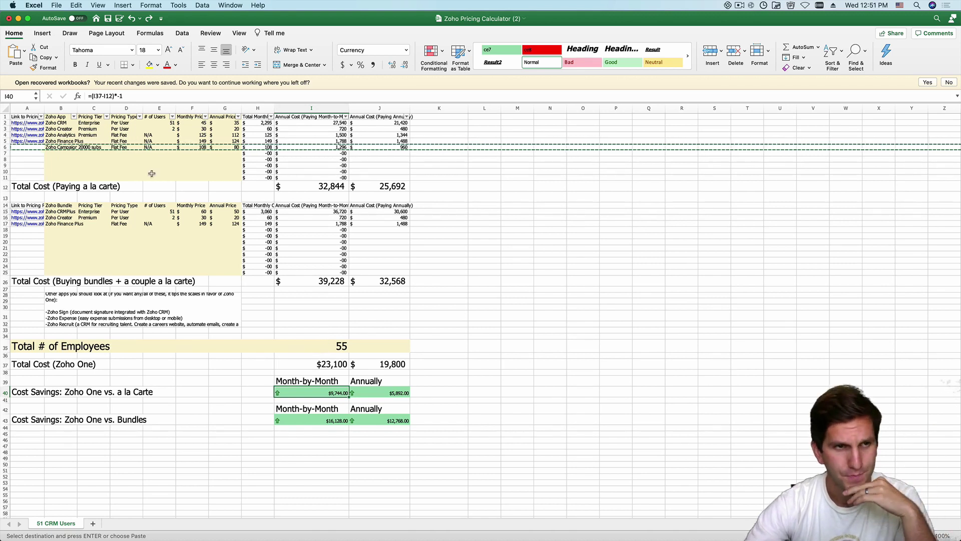
Delete the Zoho Finance Plus, Zoho Campaigns and Zoho Creator rows from the a la carte table.
click(65, 147)
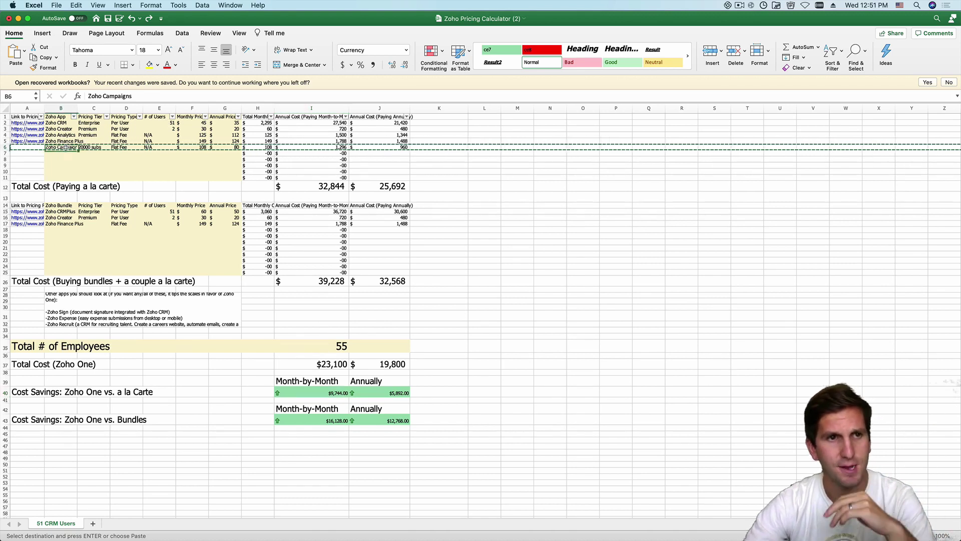
click(6, 147)
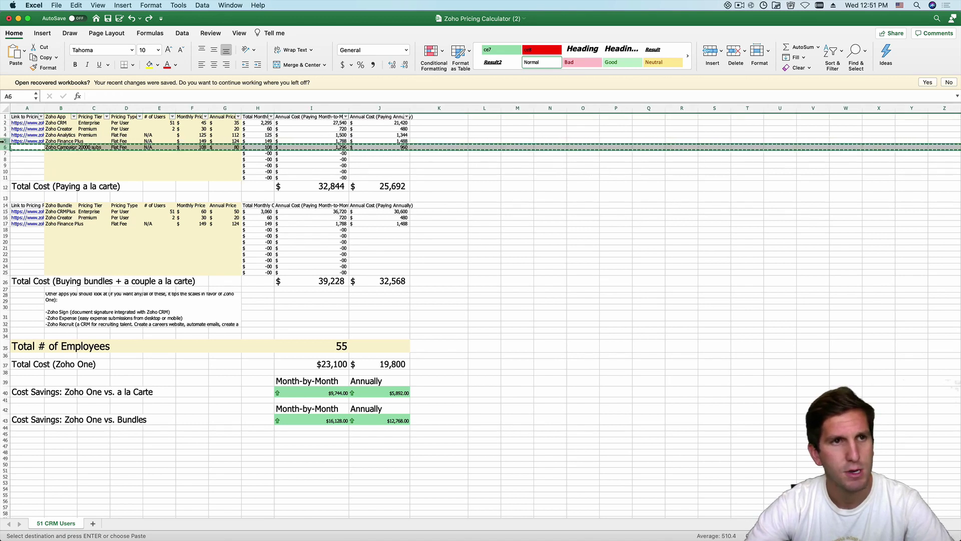
drag(4, 143, 5, 141)
right_click(5, 141)
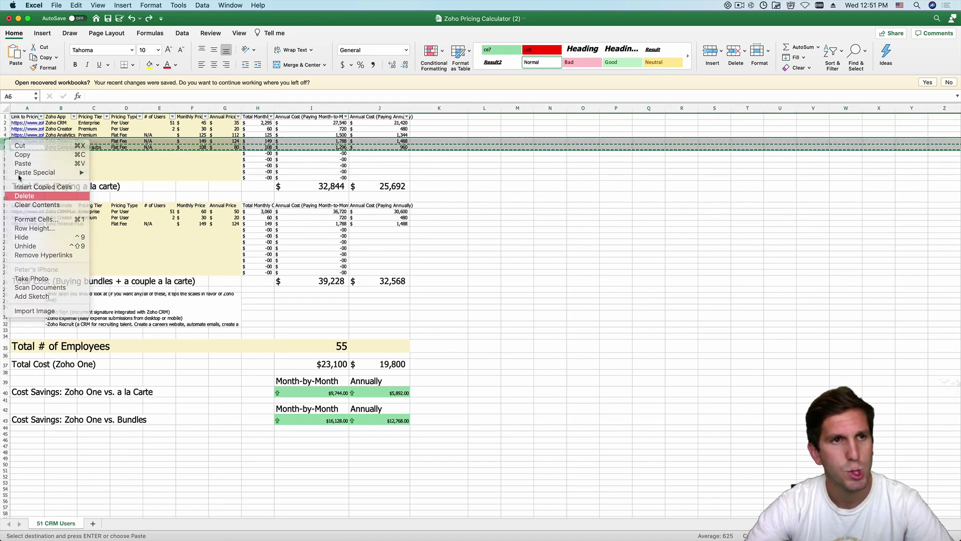
click(28, 198)
click(5, 129)
right_click(6, 128)
click(23, 183)
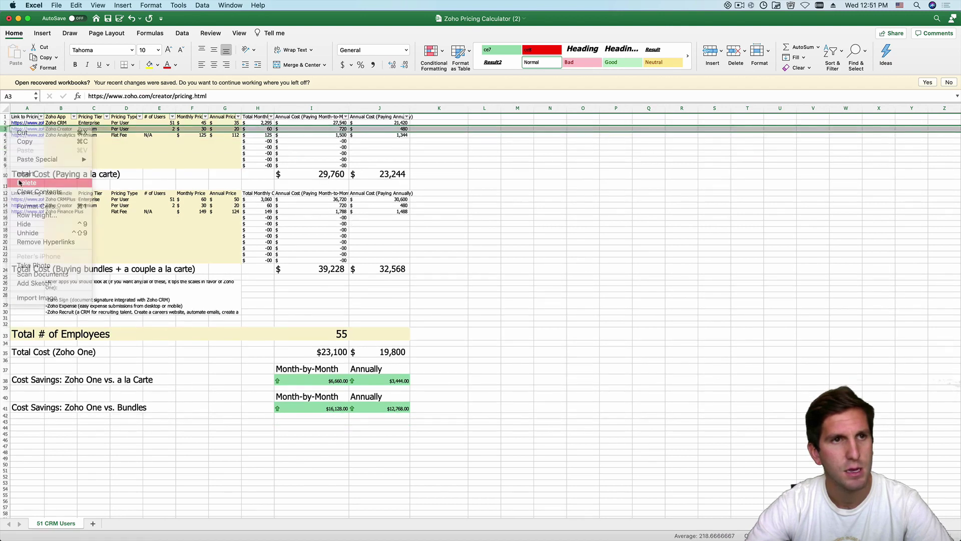
Delete the Zoho Creator and Zoho Finance Plus rows from the bundles table.
drag(5, 199, 6, 205)
right_click(6, 204)
click(25, 260)
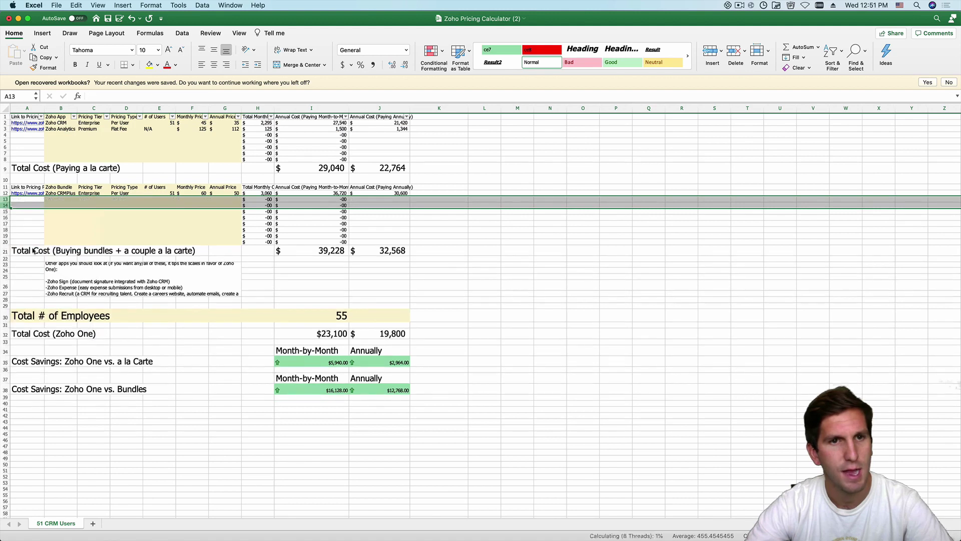
Set the number of users to 20 for both Zoho CRM and the Zoho CRMPlus bundle.
click(157, 123)
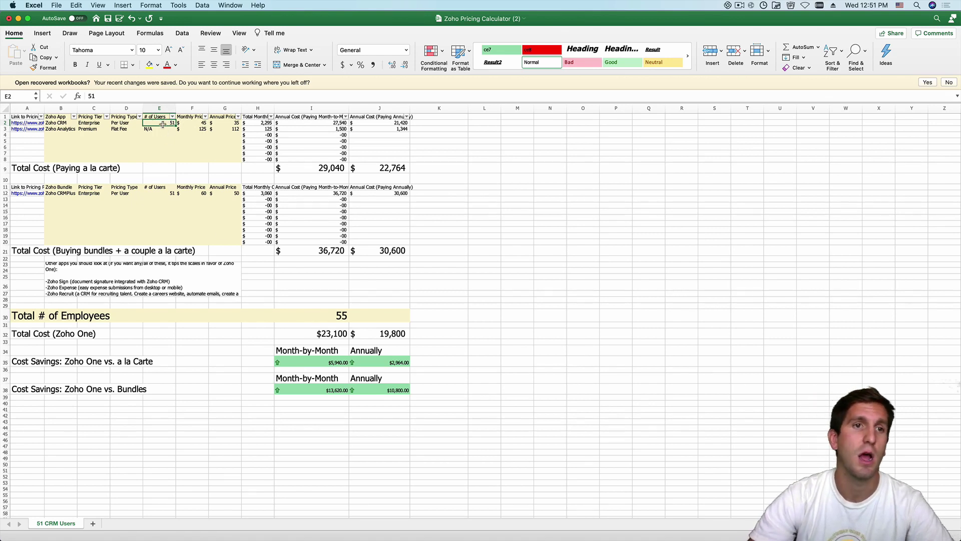
text(20)
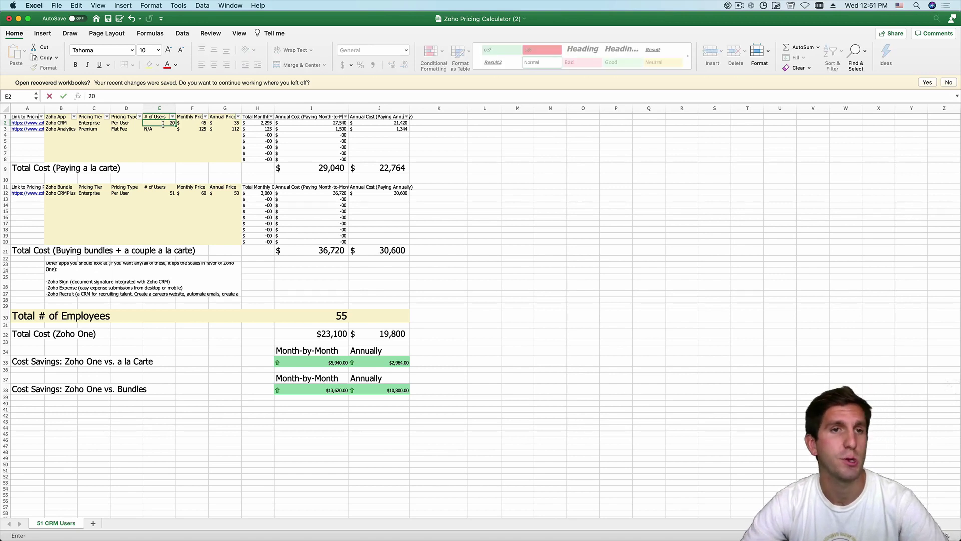
key(Return)
click(163, 124)
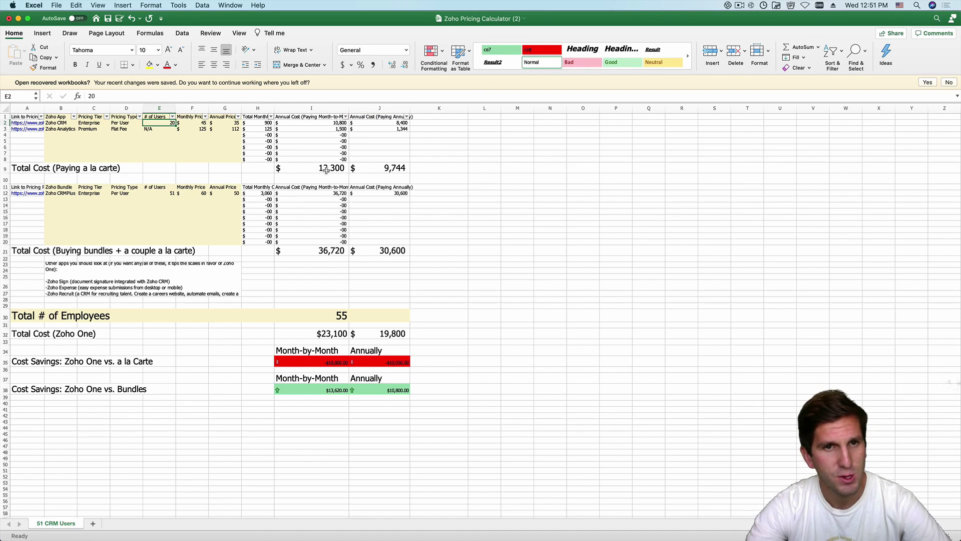
click(170, 193)
text(20)
key(Return)
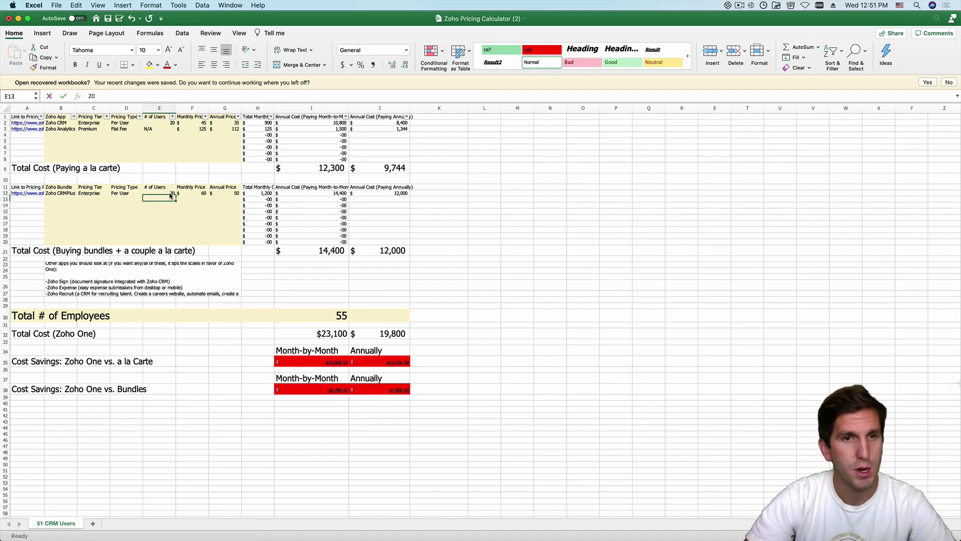
click(164, 194)
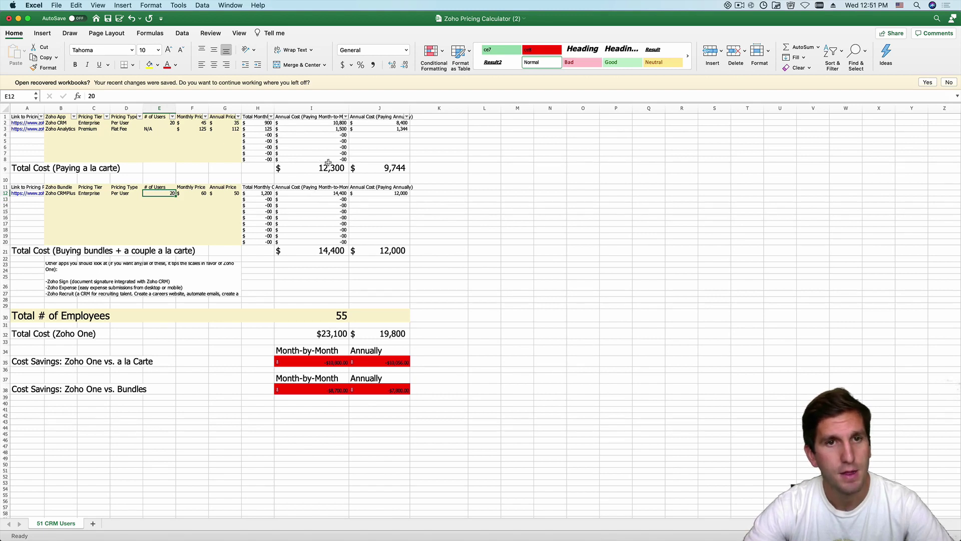
Compare the a la carte total costs, month-to-month and annual, with the CRMPlus bundle's users and month-to-month total cost.
click(191, 124)
click(324, 170)
click(376, 176)
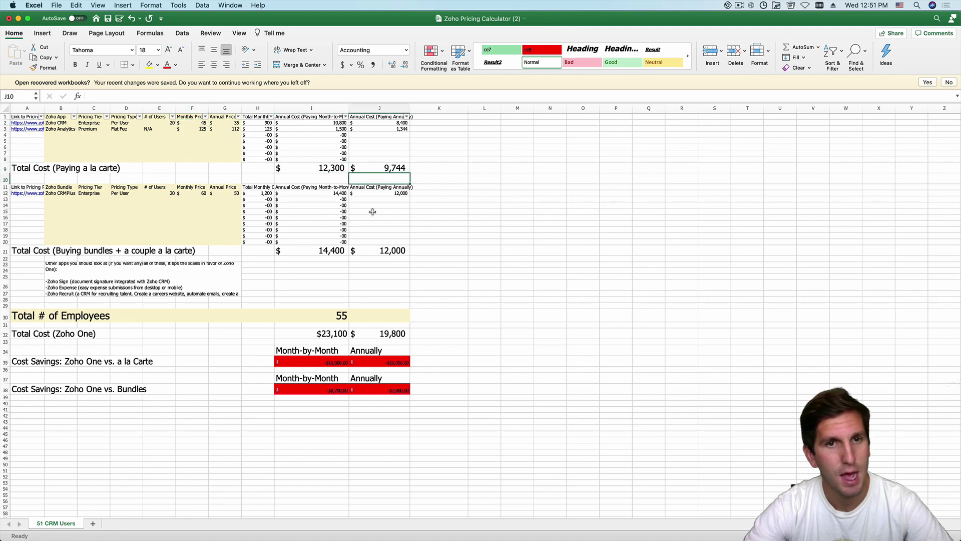
click(374, 169)
click(340, 169)
click(381, 169)
click(326, 168)
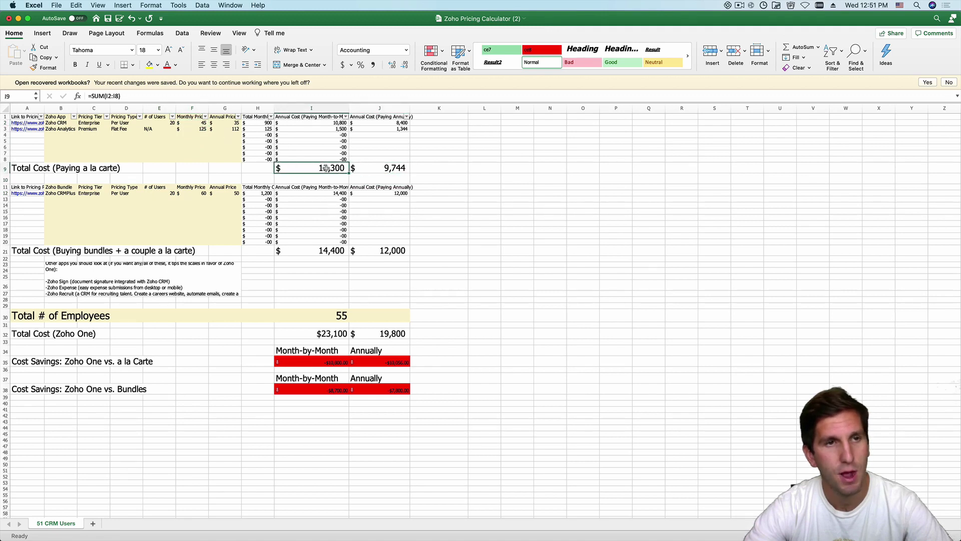
click(159, 195)
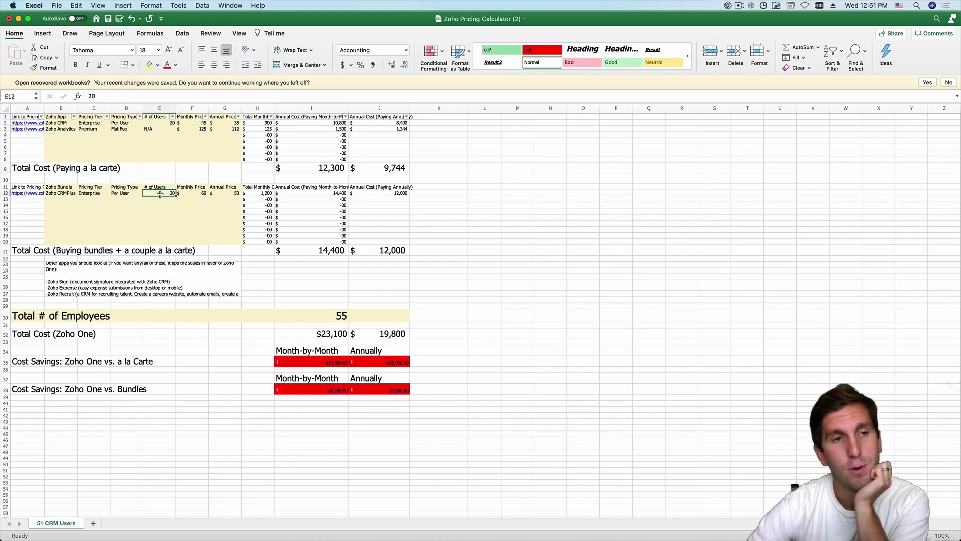
click(56, 195)
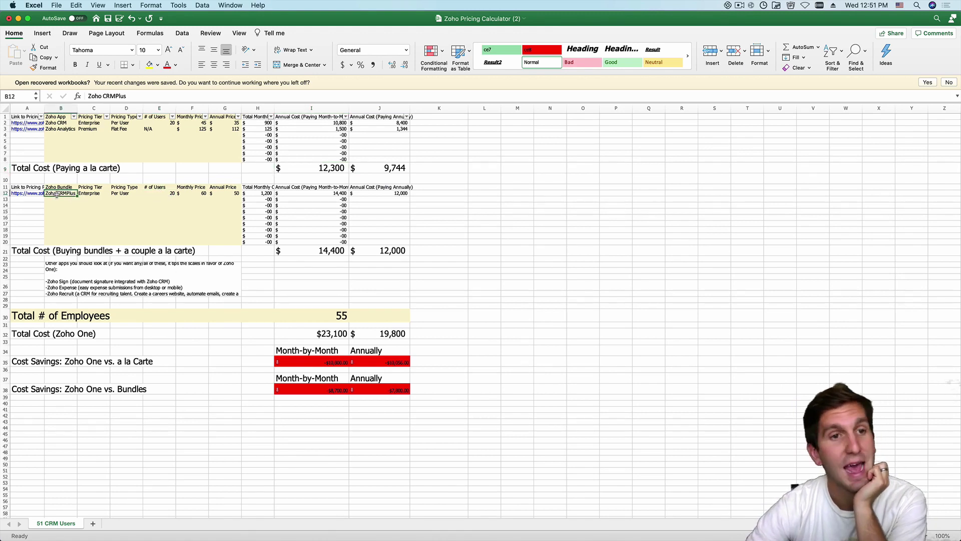
click(319, 253)
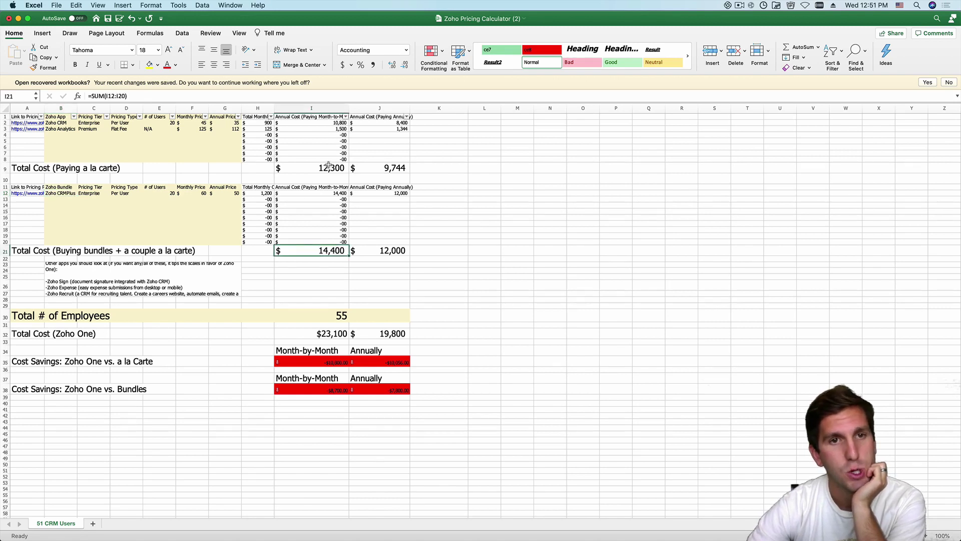
Compare the CRMPlus bundle's annual total with the month-by-month Zoho One cost and its savings versus a la carte.
click(374, 252)
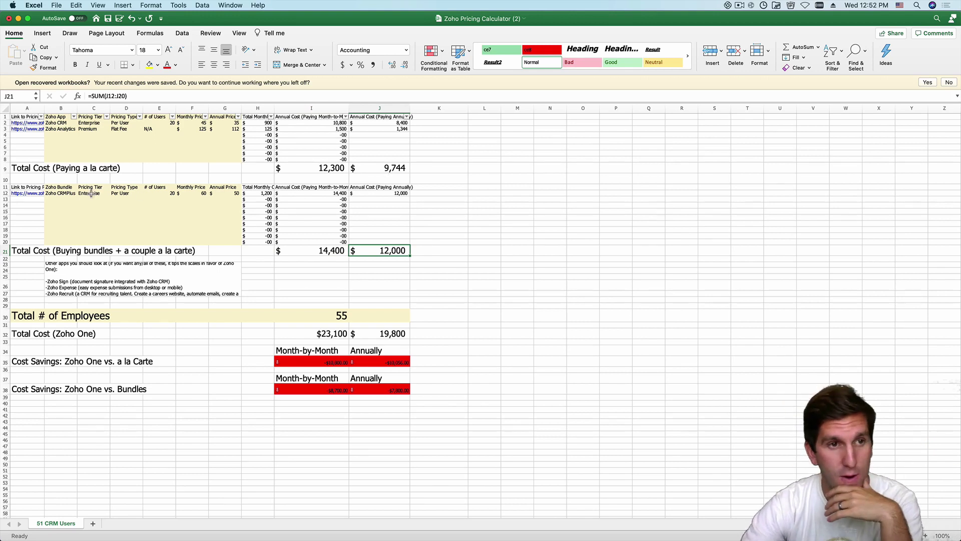
click(62, 193)
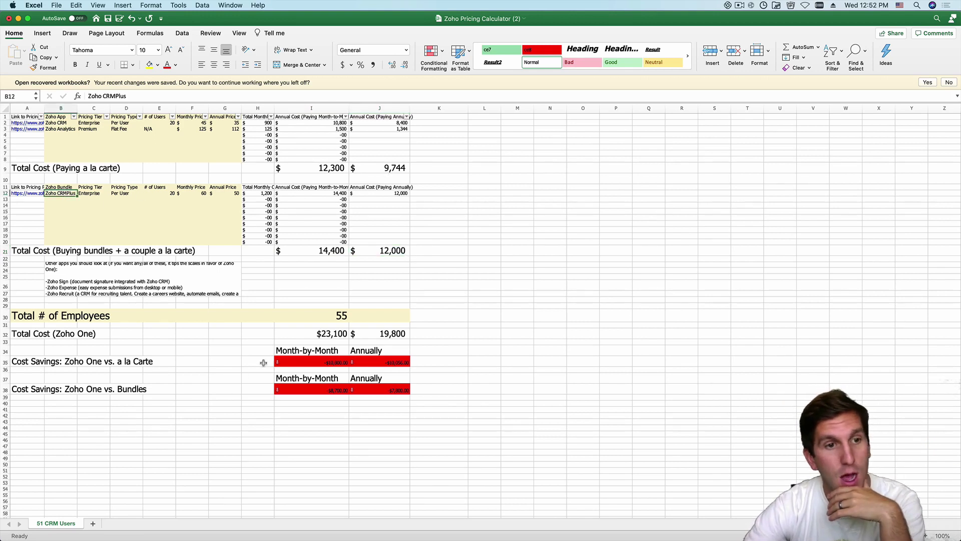
click(311, 334)
click(314, 365)
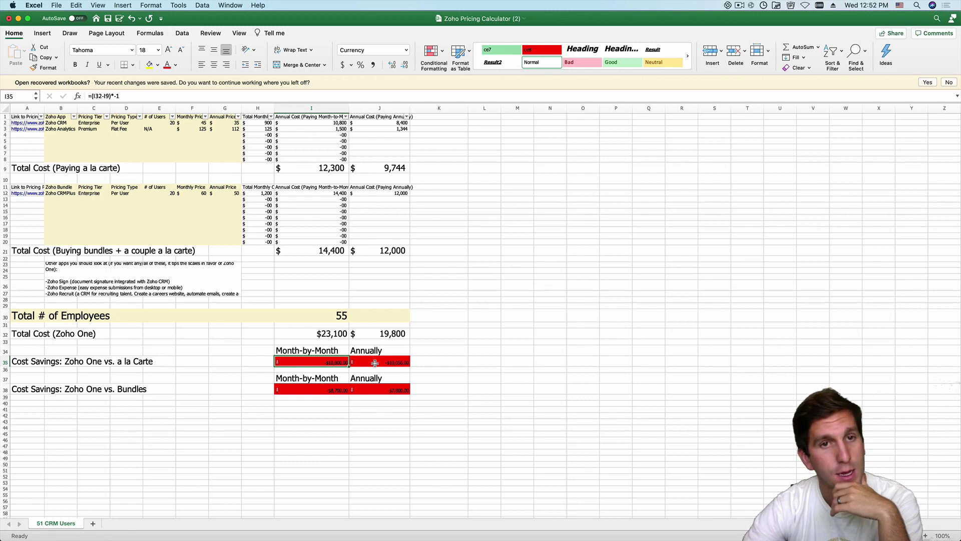
Review the Zoho CRM and Zoho Analytics apps and the CRMPlus bundle against the month-by-month Zoho One total cost.
click(62, 194)
click(62, 123)
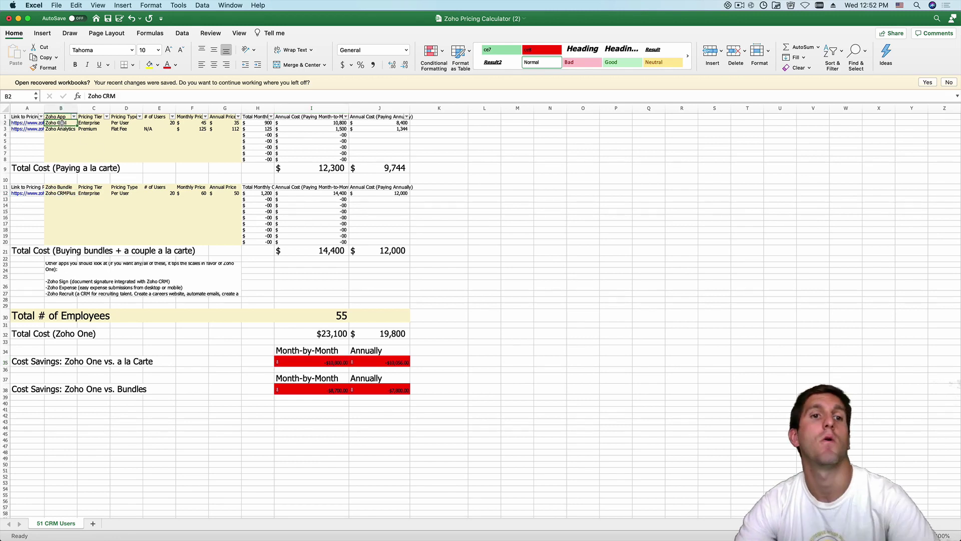
click(54, 129)
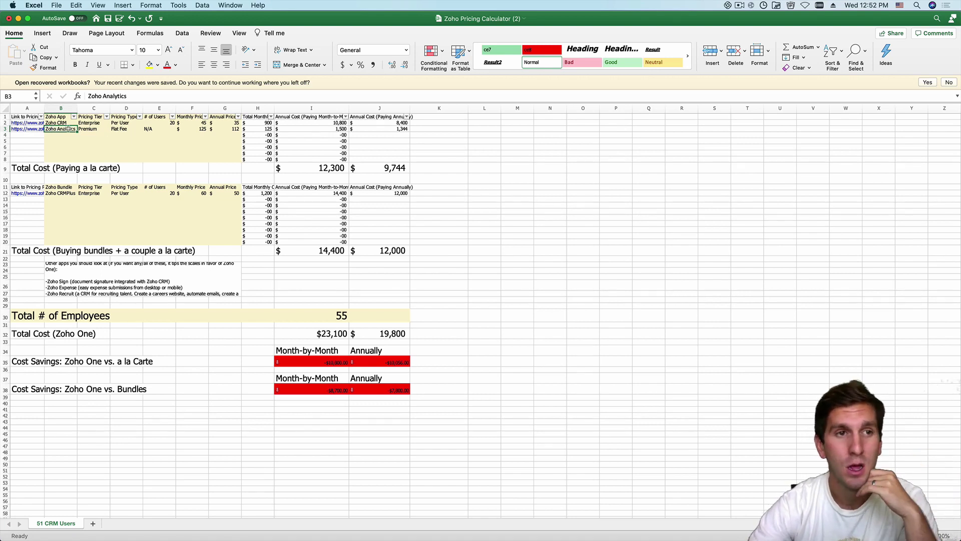
click(64, 123)
click(67, 128)
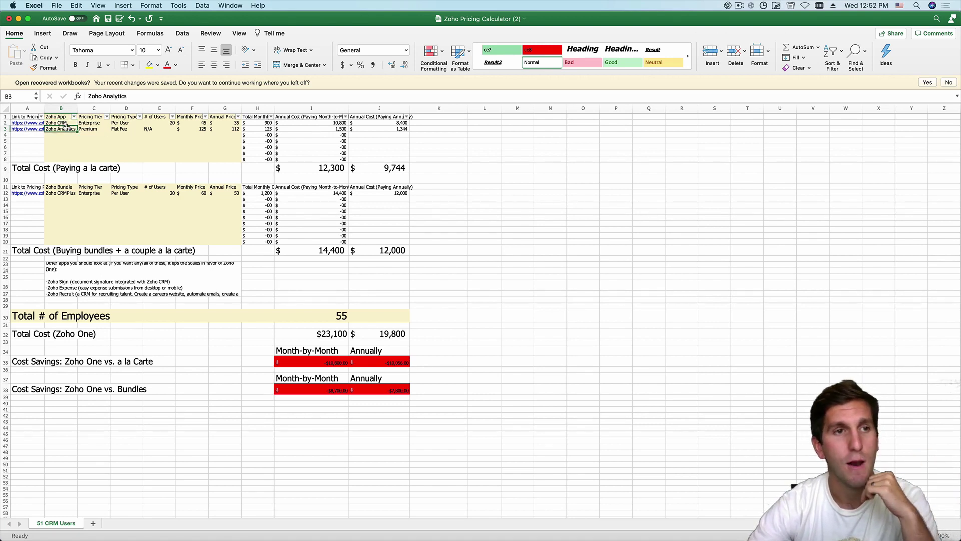
click(60, 194)
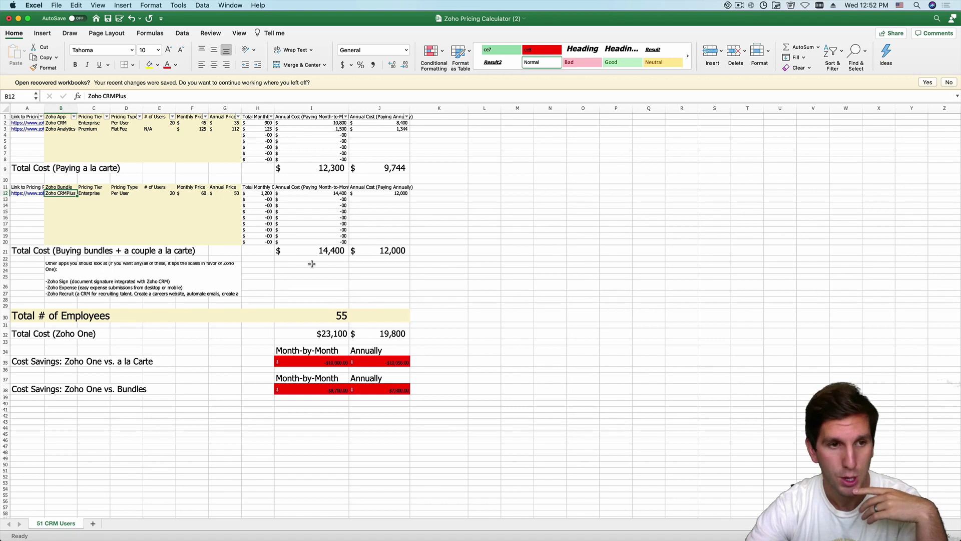
click(318, 334)
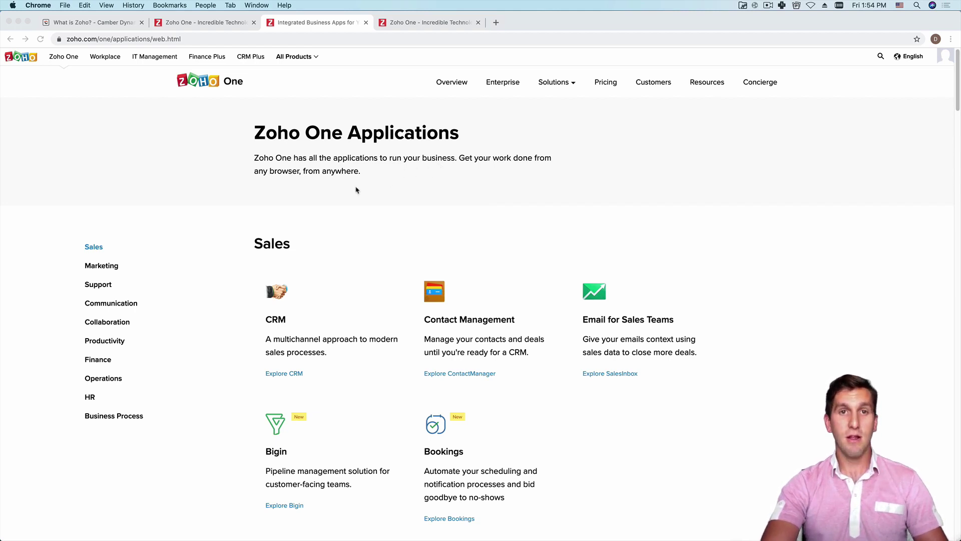
Switch to the Zoho One site in Chrome, open its pricing page and compare the monthly and yearly rates.
click(624, 115)
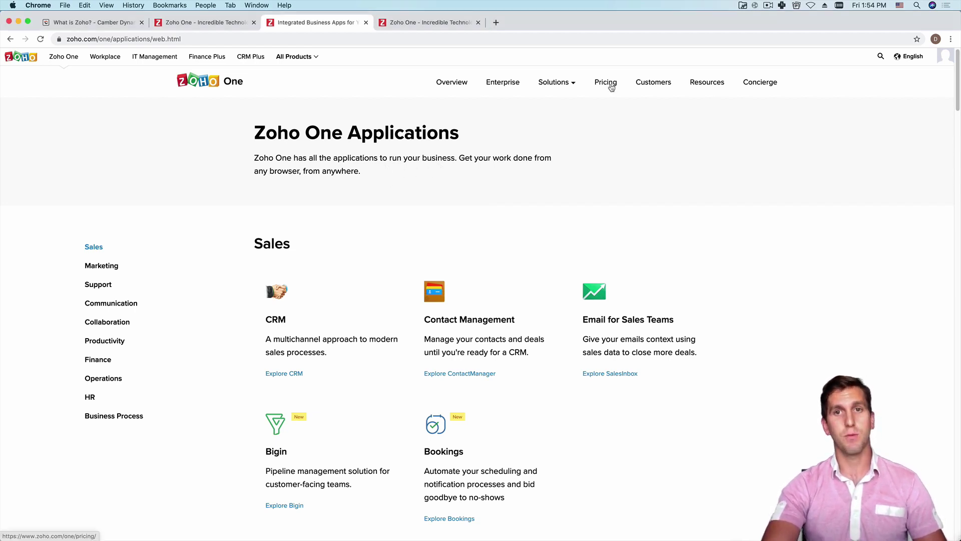
click(610, 85)
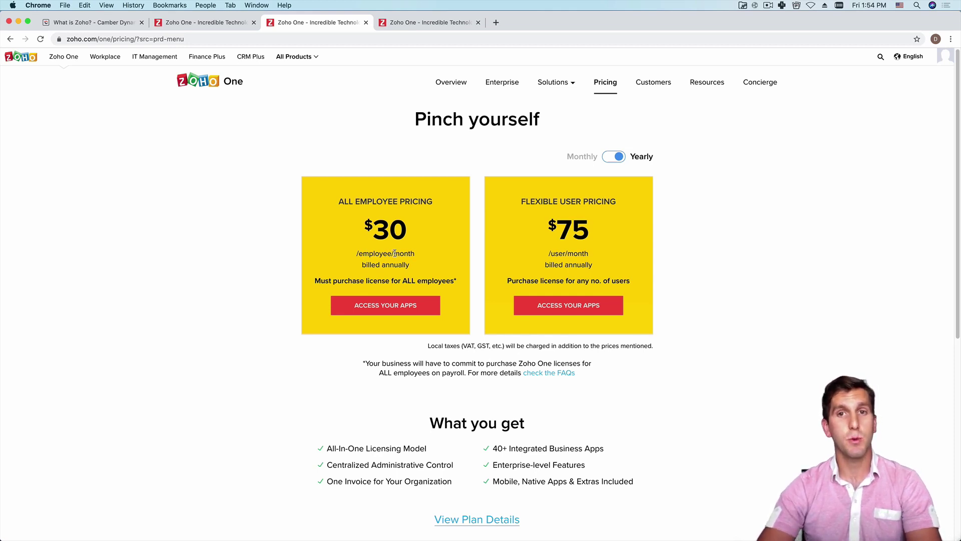
click(613, 156)
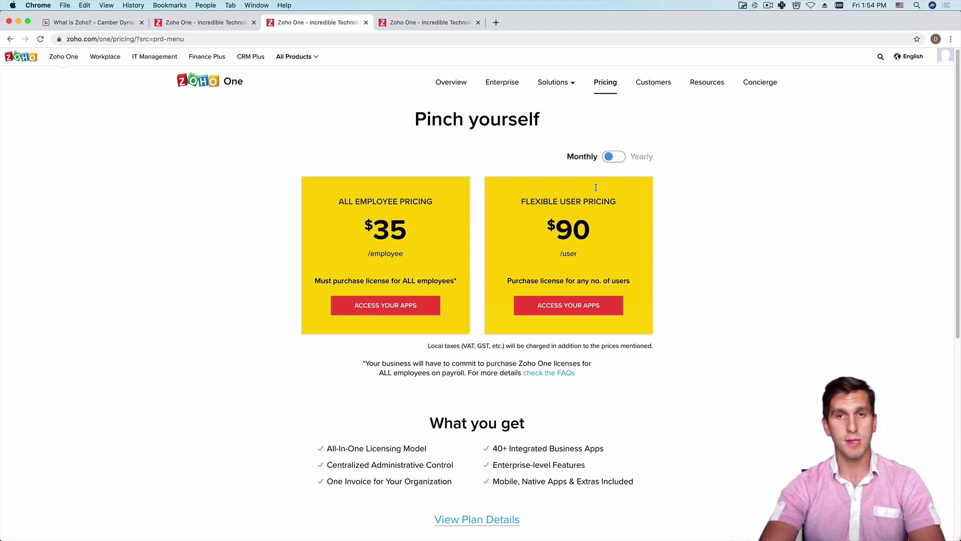
click(610, 158)
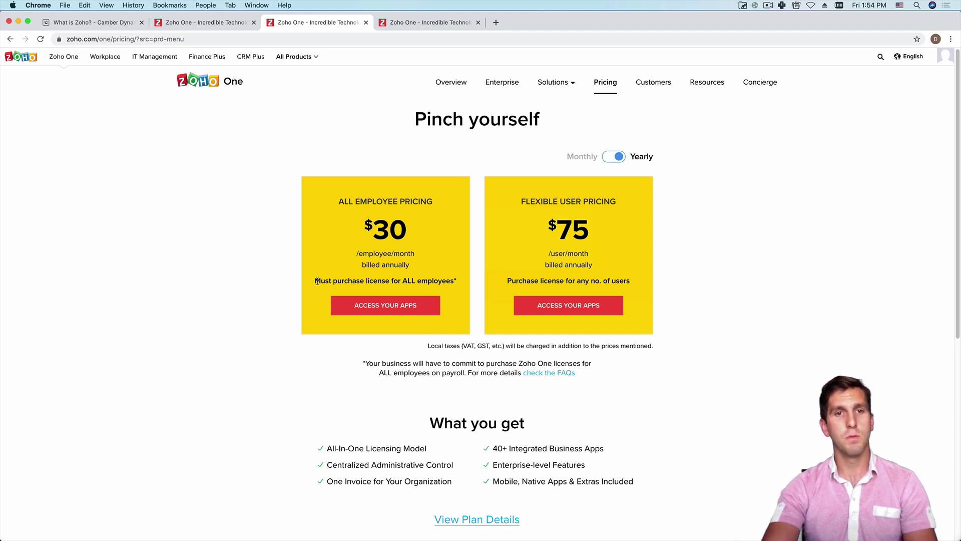
Highlight the license terms and prices of the All Employee and Flexible User plans to compare them.
drag(315, 280, 465, 283)
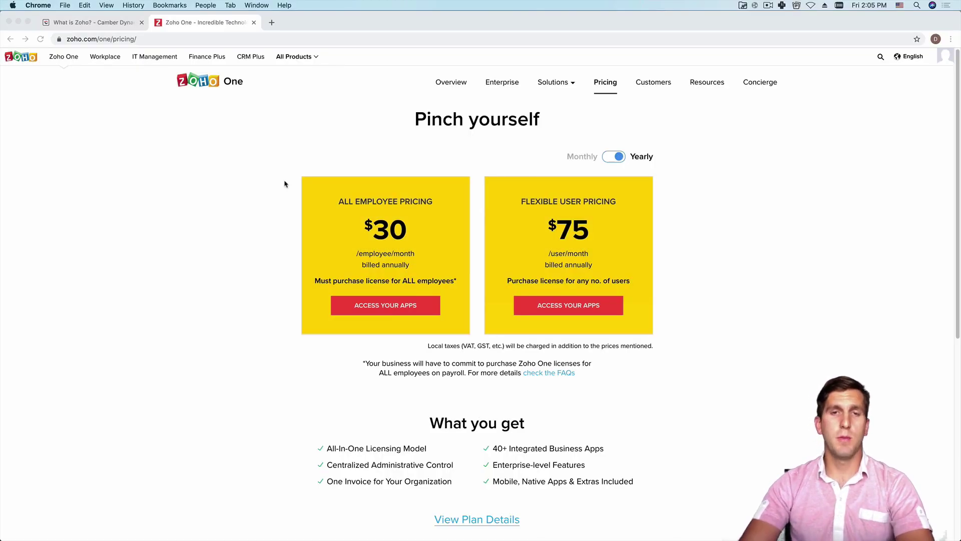
click(285, 184)
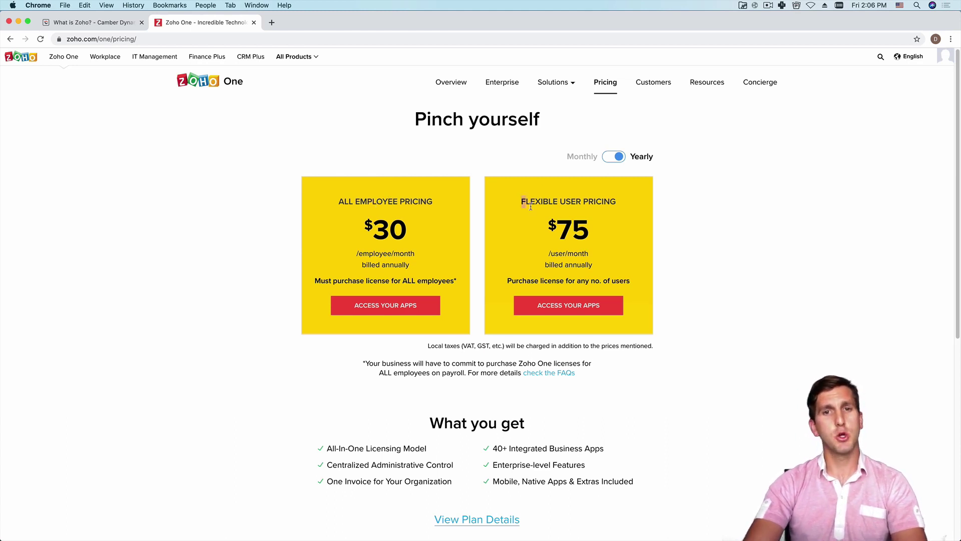
drag(523, 199, 637, 279)
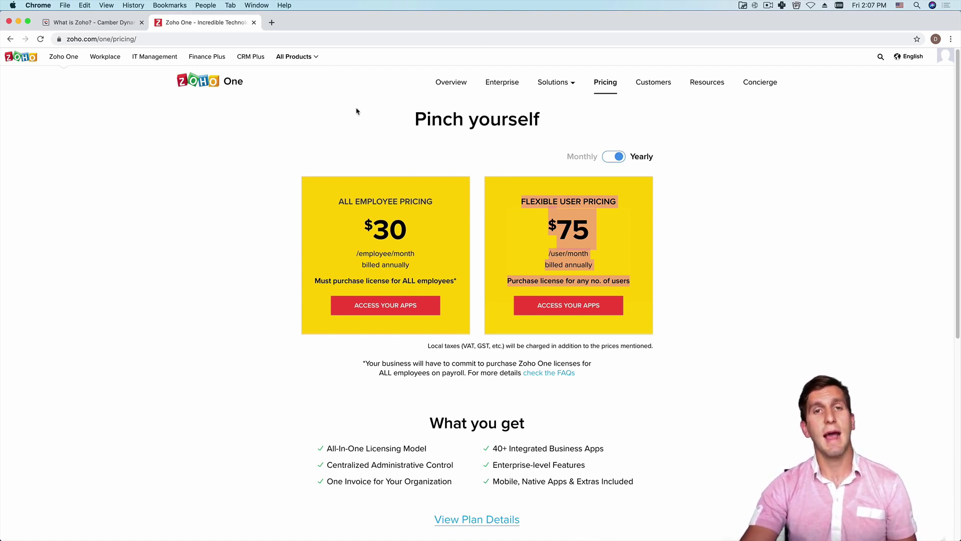
click(368, 128)
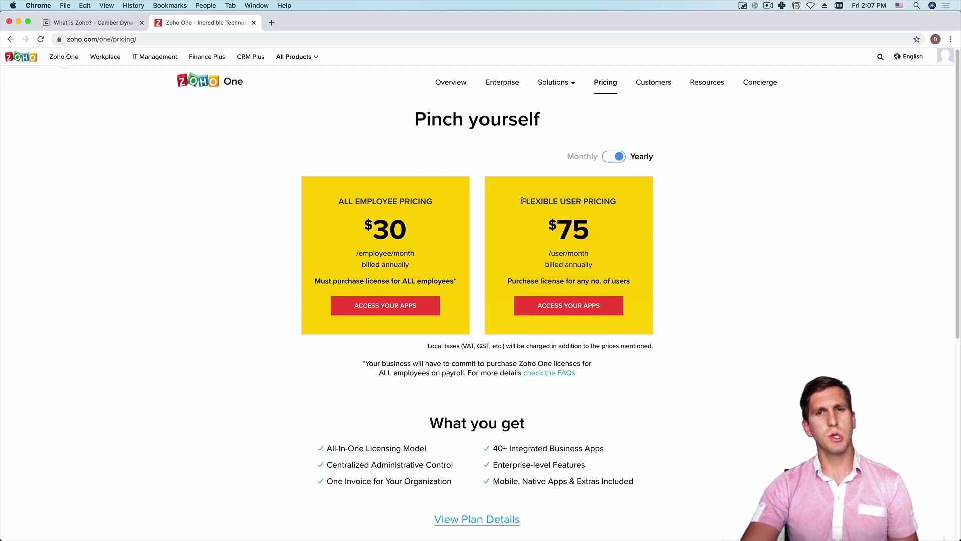
drag(338, 201, 453, 283)
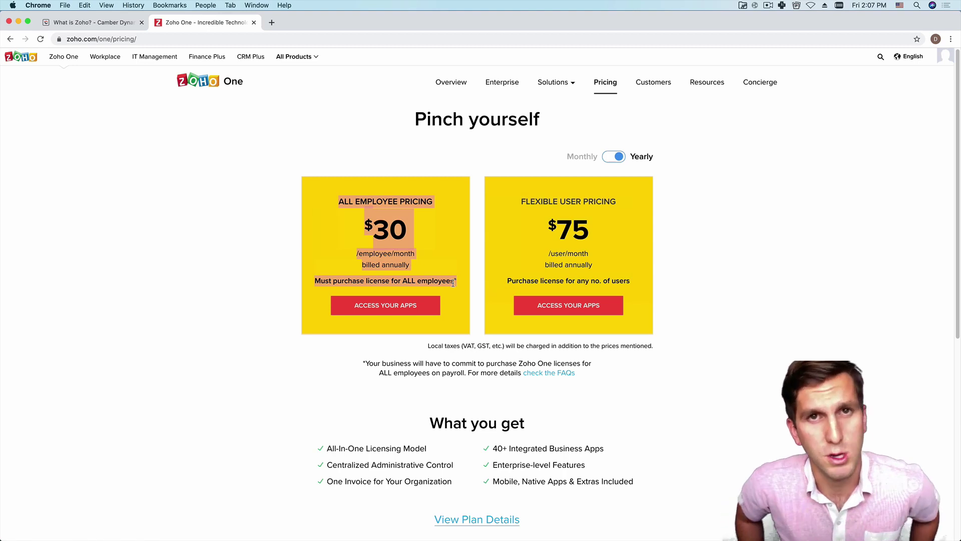